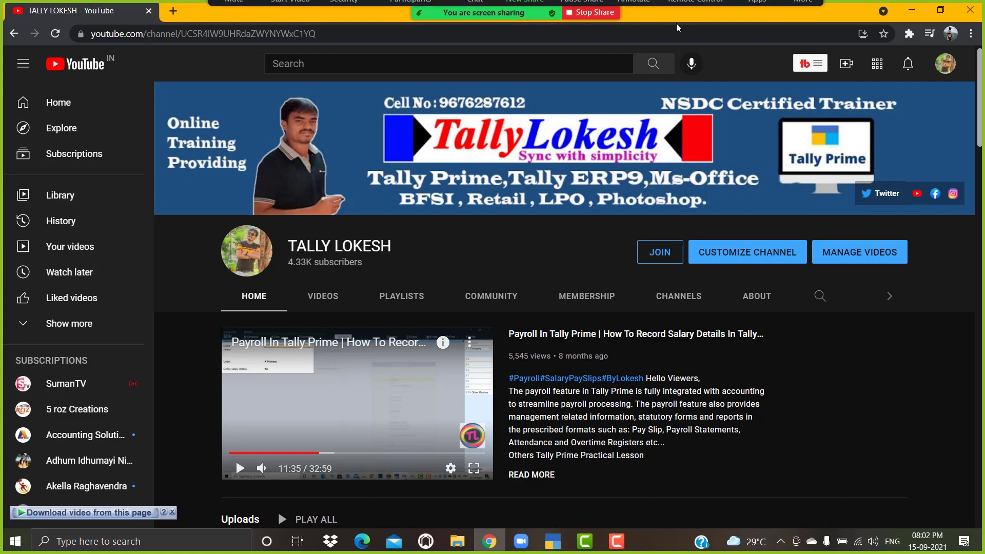
Switch from the browser to TallyPrime and start creating a new company.
{"action": "left_click", "coordinate": [913, 15]}
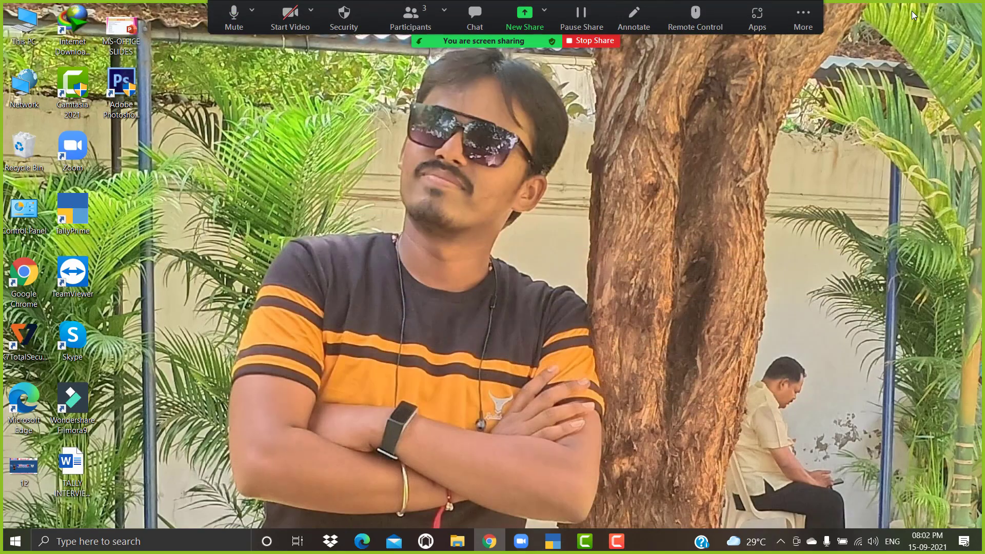
{"action": "left_click", "coordinate": [553, 541]}
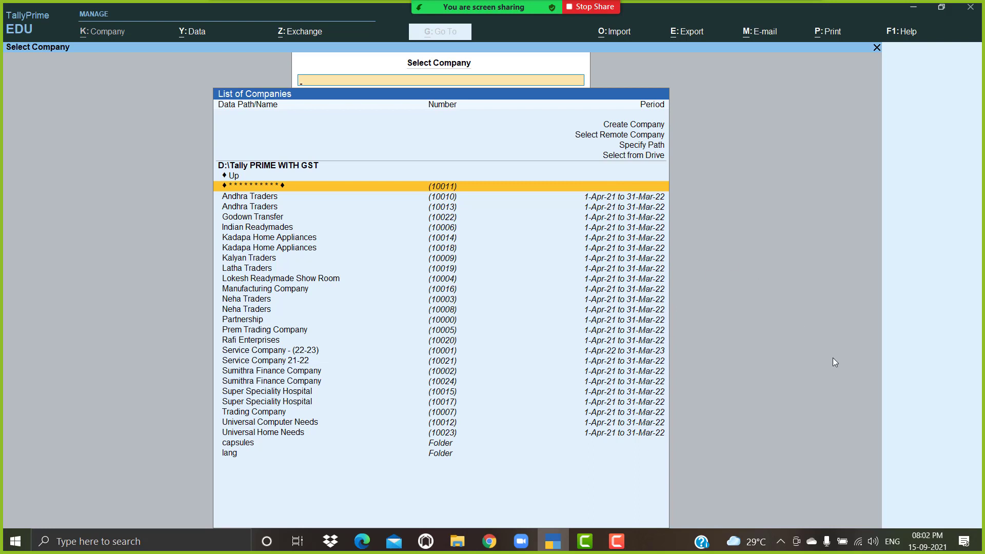
{"action": "key", "text": "Up"}
{"action": "key", "text": "Up"}
{"action": "key", "text": "Up"}
{"action": "key", "text": "Up"}
{"action": "key", "text": "Up"}
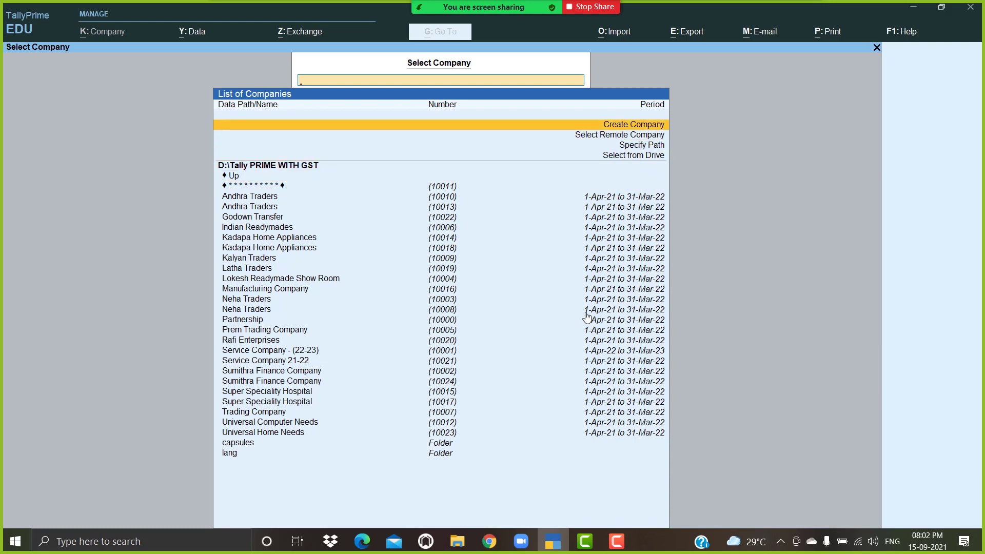
{"action": "key", "text": "Return"}
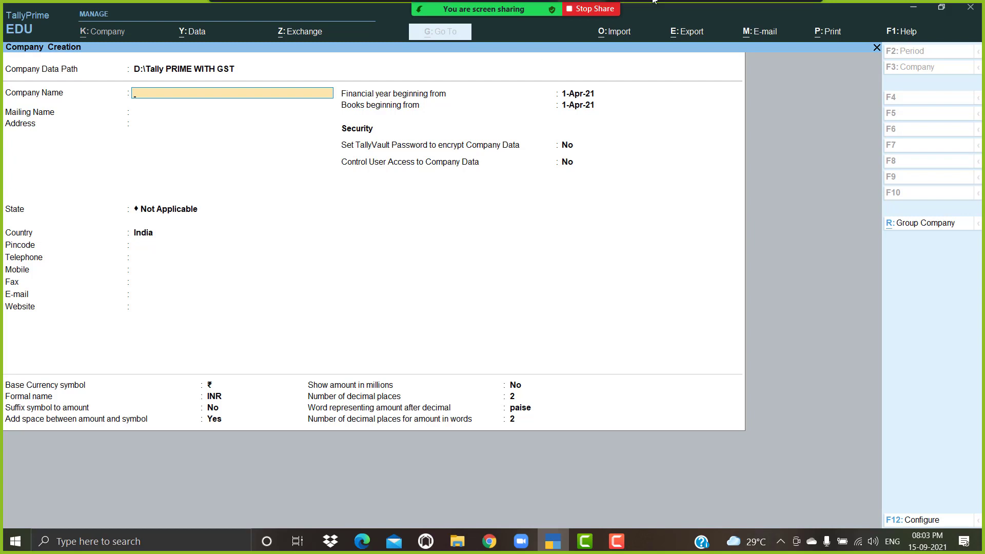
Turn on the webcam video in the meeting and close the security notice about webcam access.
{"action": "left_click", "coordinate": [291, 15]}
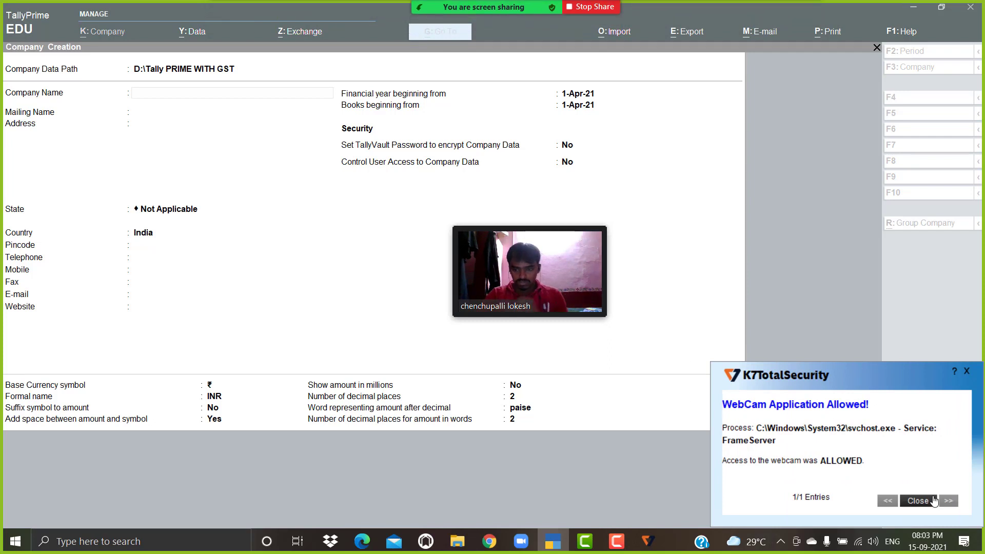
{"action": "left_click", "coordinate": [918, 500]}
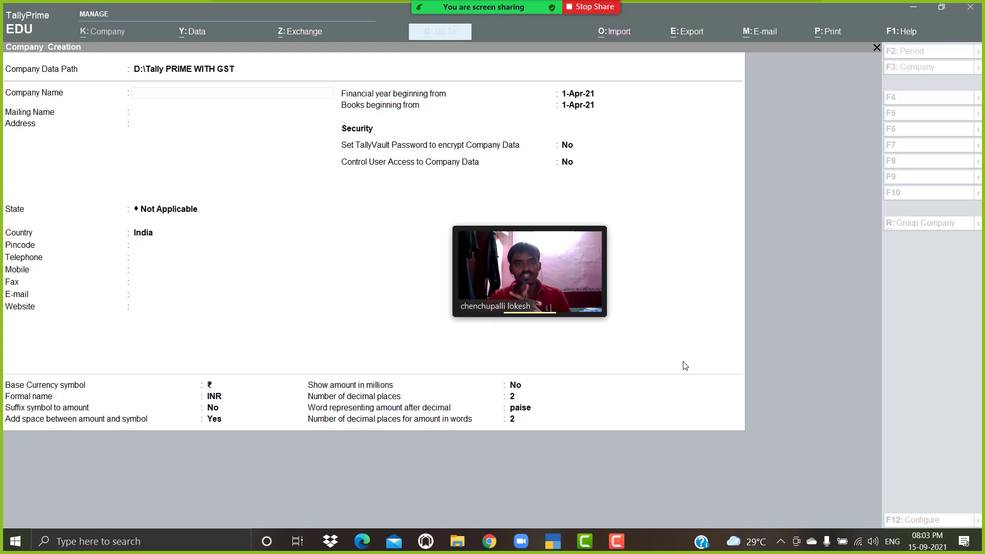
Name the new company Purchase Order and use the same mailing name.
{"action": "left_click", "coordinate": [216, 91]}
{"action": "key", "text": "Return"}
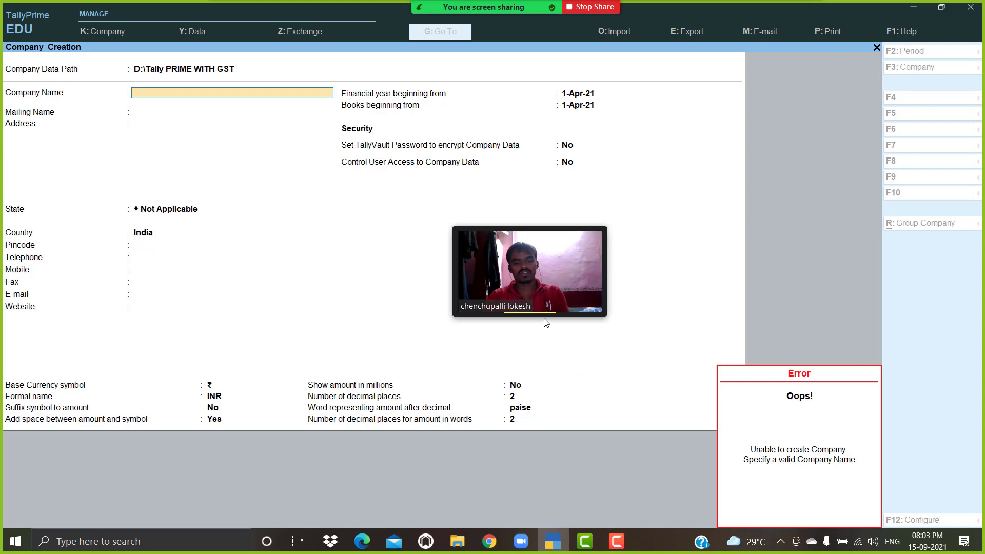
{"action": "type", "text": "Purc"}
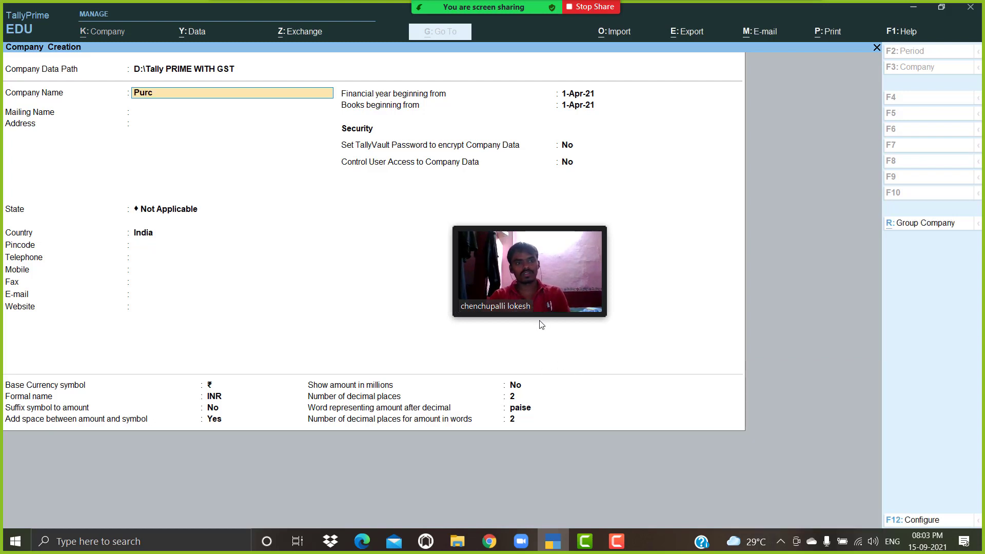
{"action": "type", "text": "hase Order"}
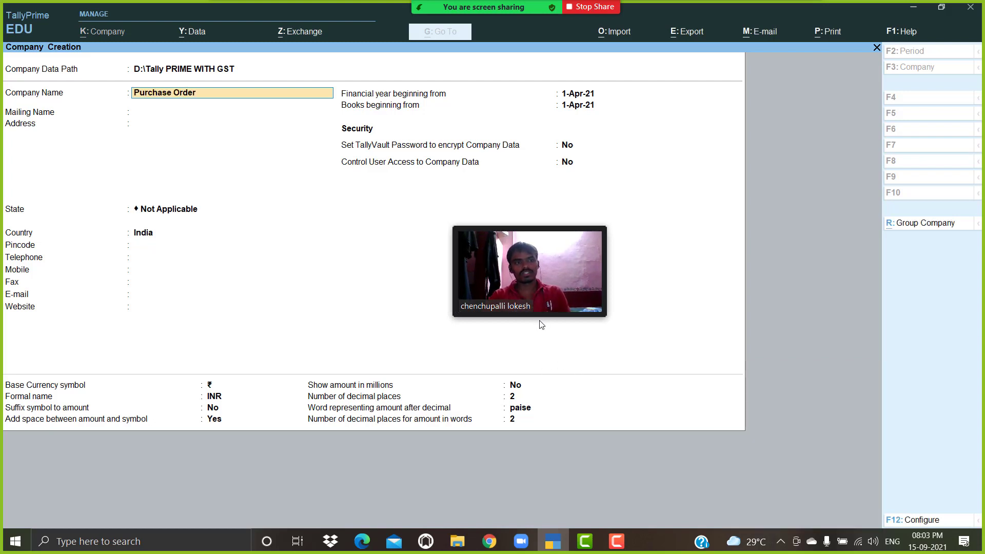
{"action": "key", "text": "Return"}
{"action": "key", "text": "Return"}
Set the company's state to Andhra Pradesh, leave the contact fields empty and save the company.
{"action": "key", "text": "Return"}
{"action": "key", "text": "Down"}
{"action": "key", "text": "Return"}
{"action": "key", "text": "Return"}
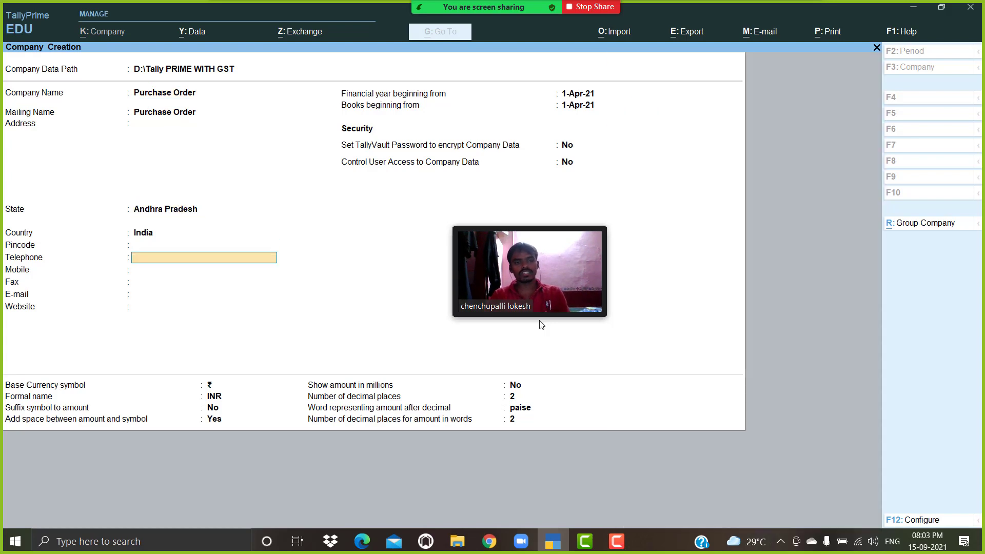
{"action": "key", "text": "Return"}
{"action": "key", "text": "Return"}
{"action": "key", "text": "Return"}
{"action": "key", "text": "Return"}
{"action": "key", "text": "Return"}
{"action": "key", "text": "Return"}
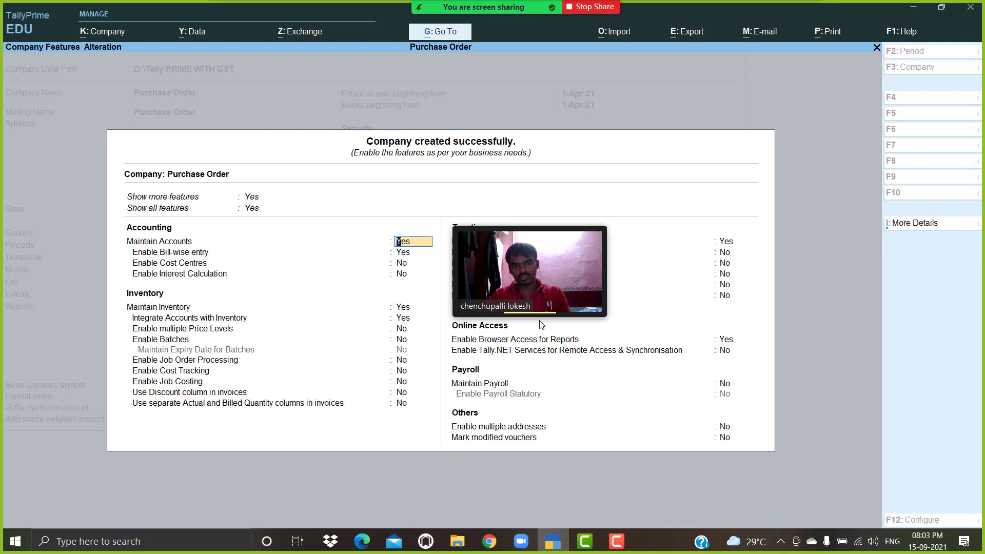
Disable bill-wise entry in the company features and keep the other accounting and inventory settings at their defaults.
{"action": "key", "text": "Return"}
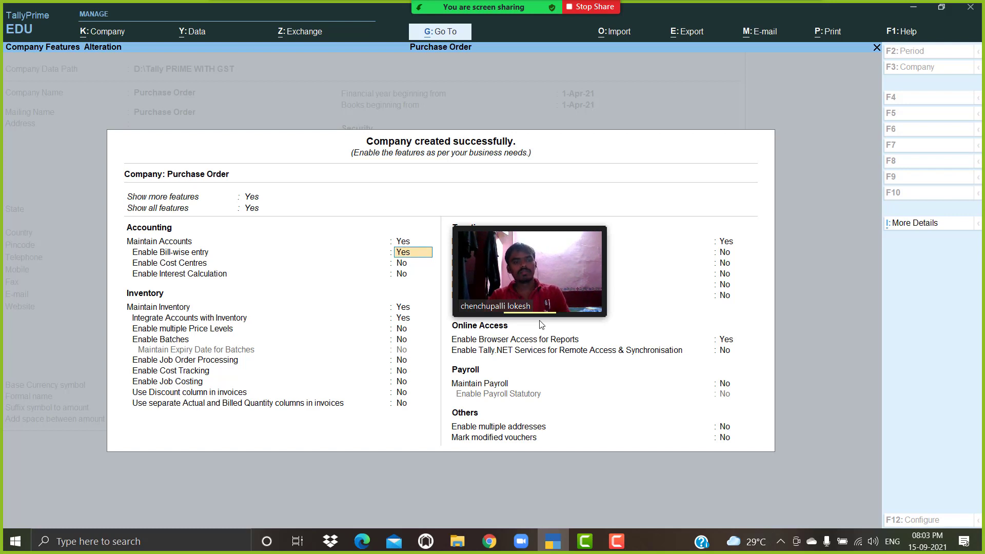
{"action": "type", "text": "n"}
{"action": "key", "text": "Return"}
{"action": "key", "text": "Return"}
{"action": "key", "text": "Return"}
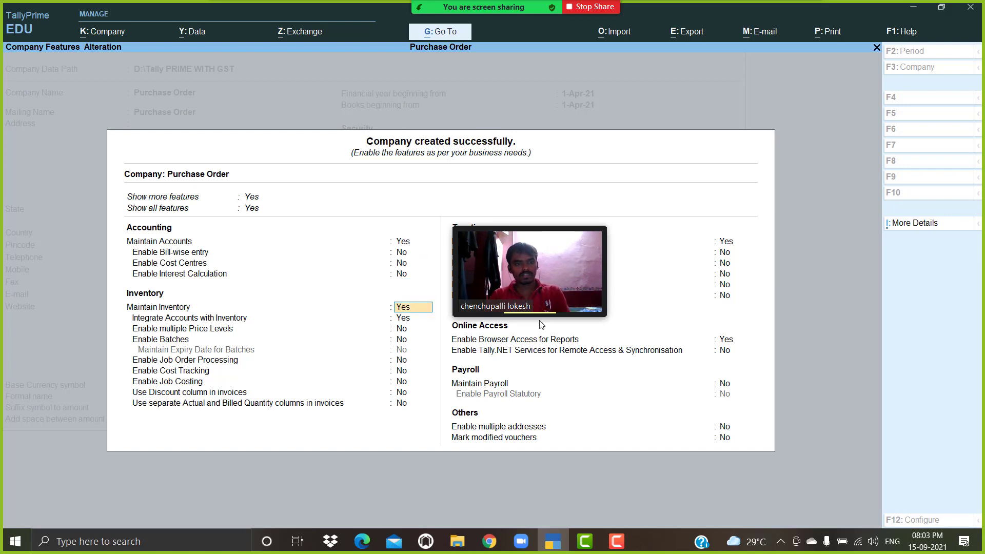
{"action": "key", "text": "Return"}
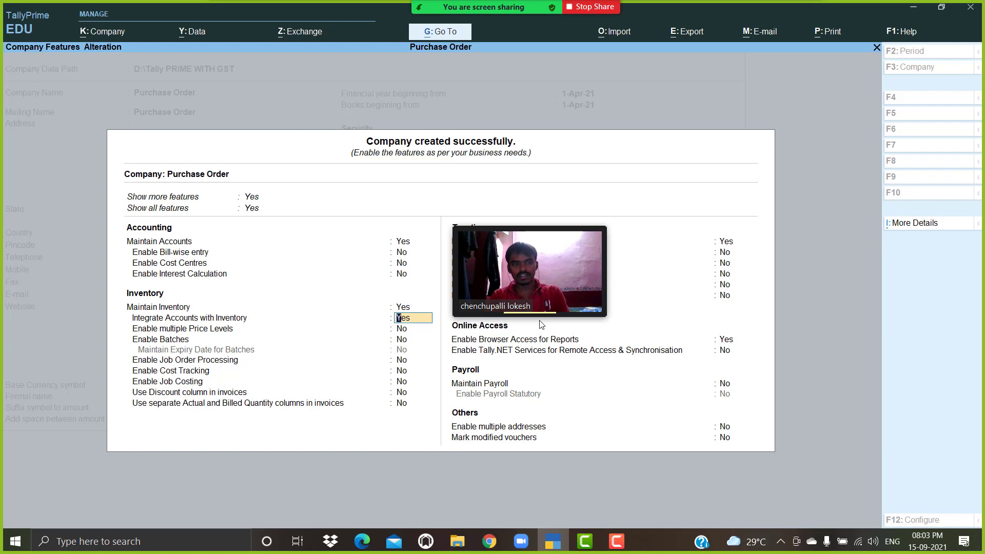
{"action": "key", "text": "Return"}
{"action": "key", "text": "Return"}
{"action": "key", "text": "Return"}
{"action": "key", "text": "Return"}
{"action": "key", "text": "Return"}
{"action": "key", "text": "Return"}
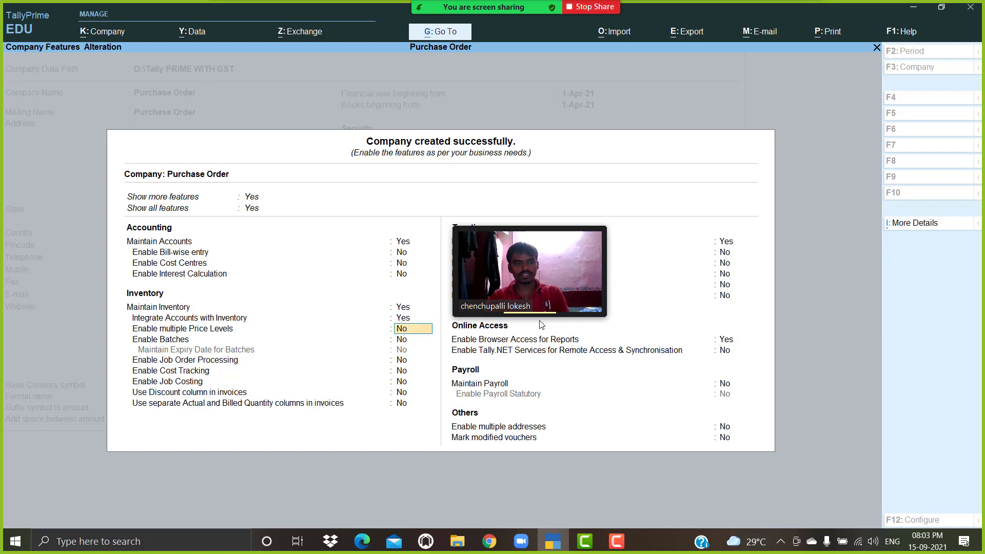
{"action": "key", "text": "Return"}
{"action": "key", "text": "Return"}
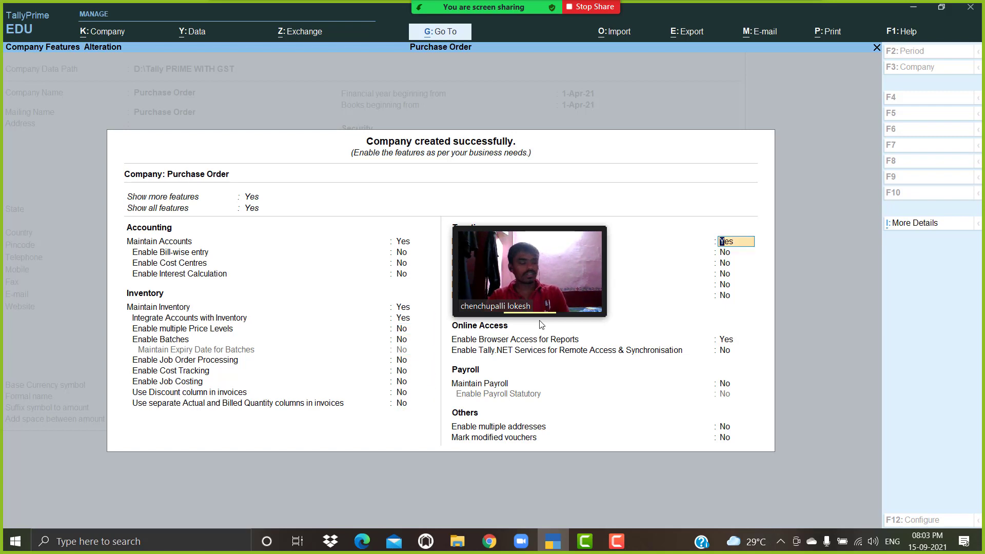
Enable GST with Regular registration in Andhra Pradesh, fill in the GSTIN/UIN field and save the company features.
{"action": "key", "text": "Return"}
{"action": "key", "text": "Return"}
{"action": "key", "text": "Return"}
{"action": "key", "text": "Return"}
{"action": "key", "text": "Return"}
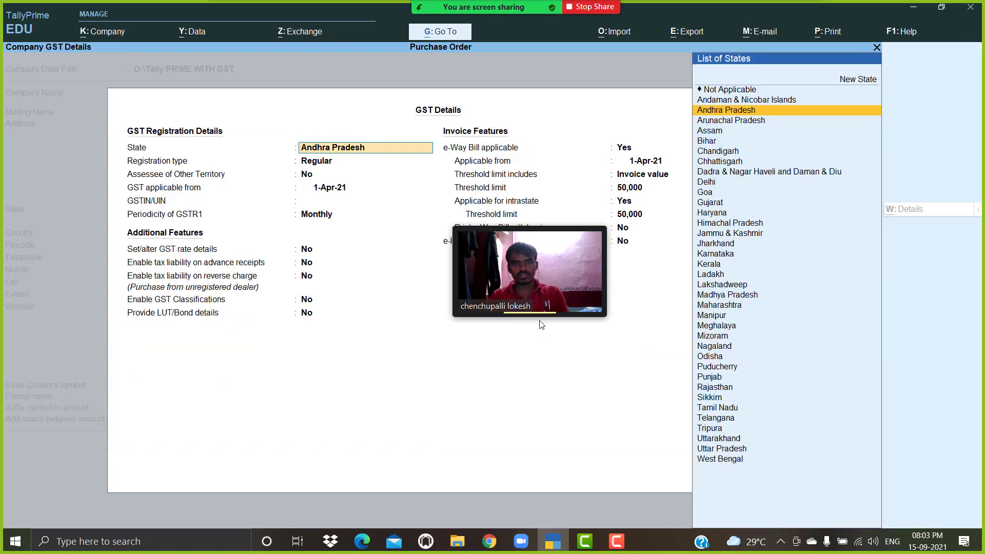
{"action": "type", "text": "37"}
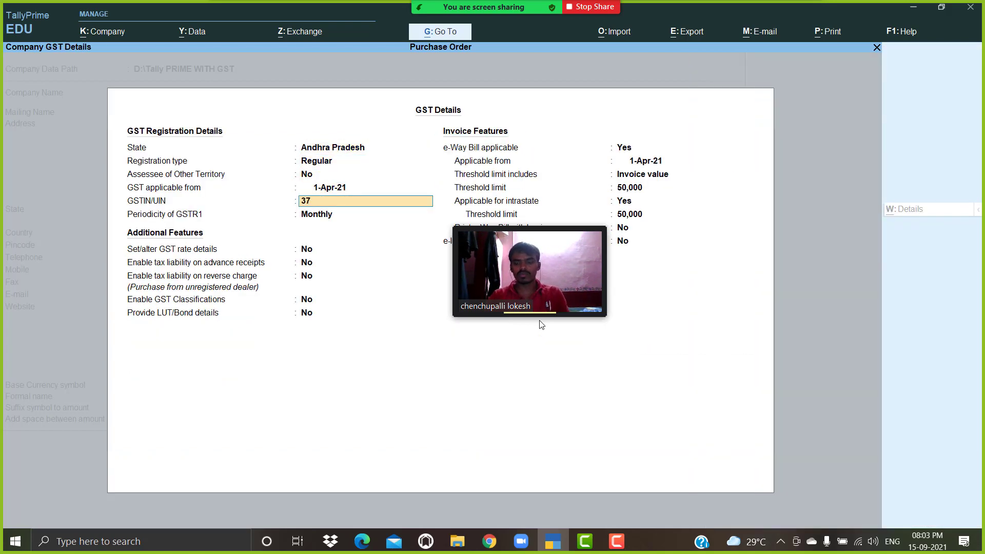
{"action": "key", "text": "Return"}
{"action": "key", "text": "Return"}
{"action": "key", "text": "Return"}
{"action": "key", "text": "ctrl+a"}
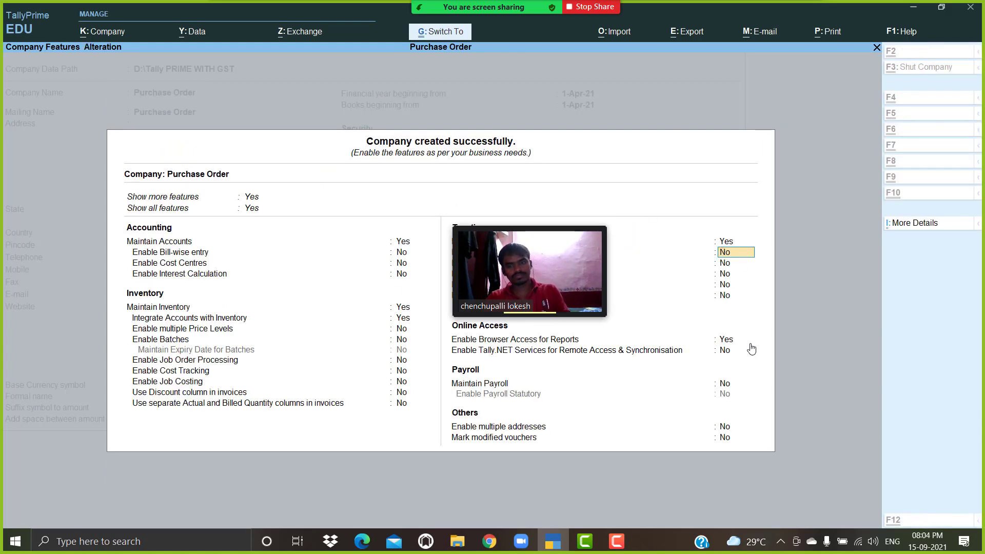
{"action": "key", "text": "ctrl+a"}
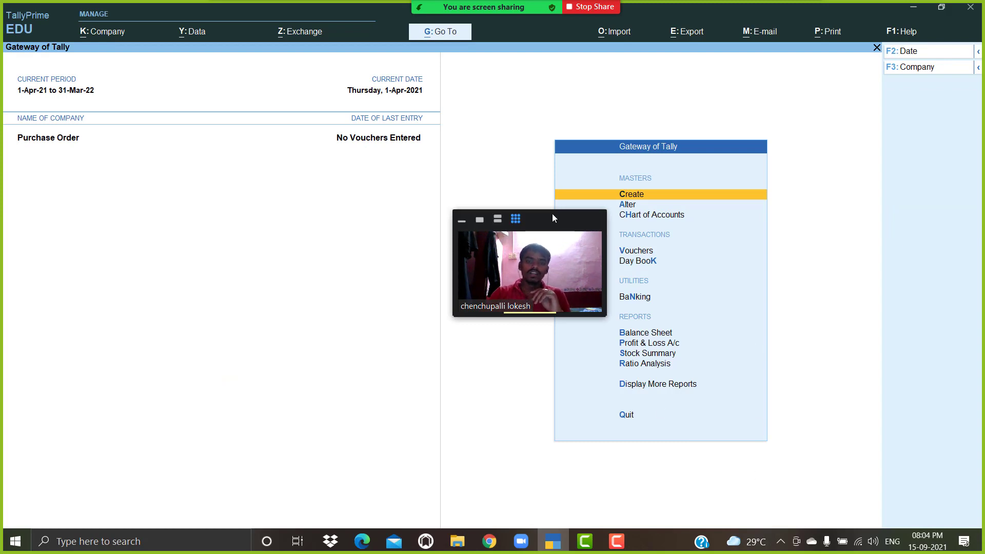
Move the meeting video thumbnail off the Gateway of Tally menu and admit the waiting participant to the meeting.
{"action": "left_click_drag", "start_coordinate": [545, 220], "coordinate": [228, 242]}
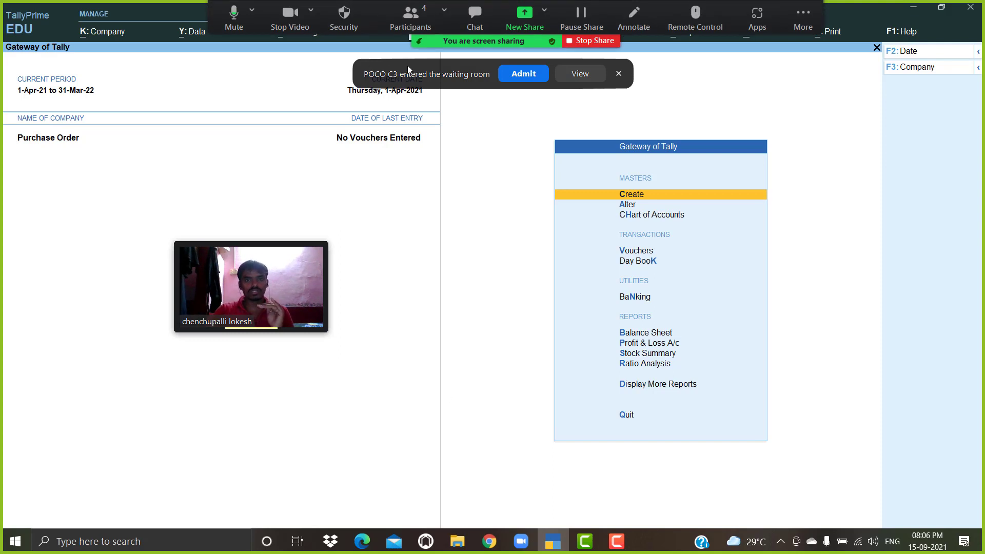
{"action": "left_click", "coordinate": [523, 74]}
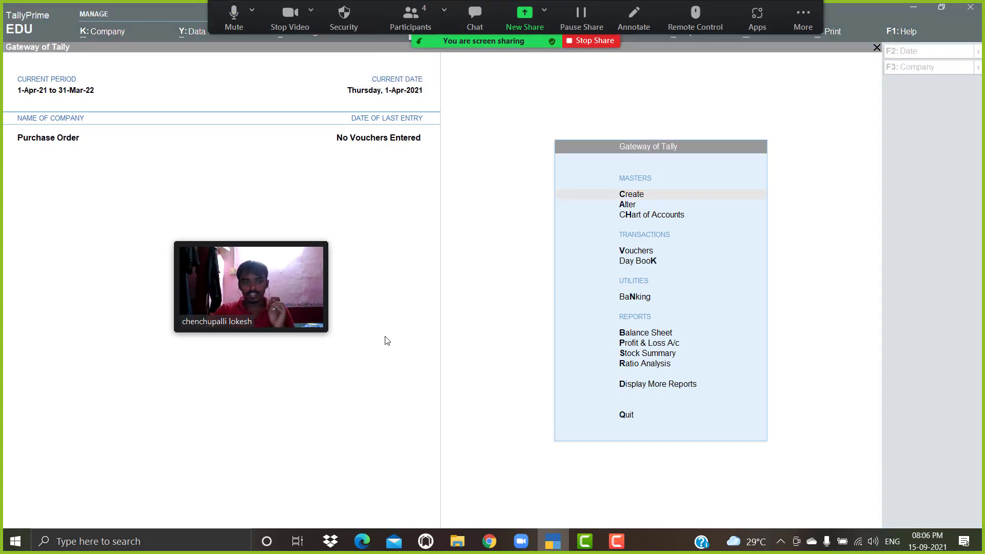
{"action": "left_click", "coordinate": [408, 374]}
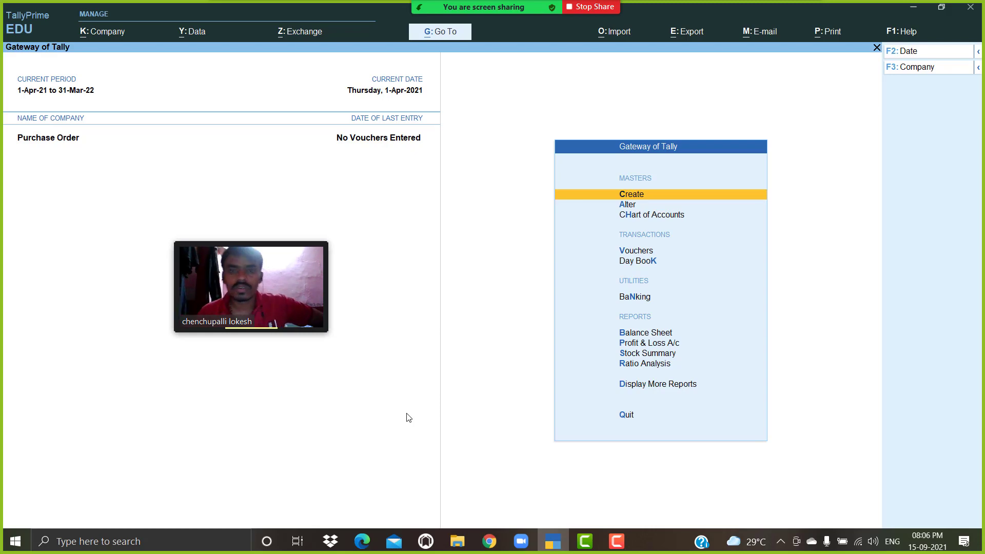
Create a ledger named Purchase under the Purchase Accounts group.
{"action": "key", "text": "Return"}
{"action": "key", "text": "Down"}
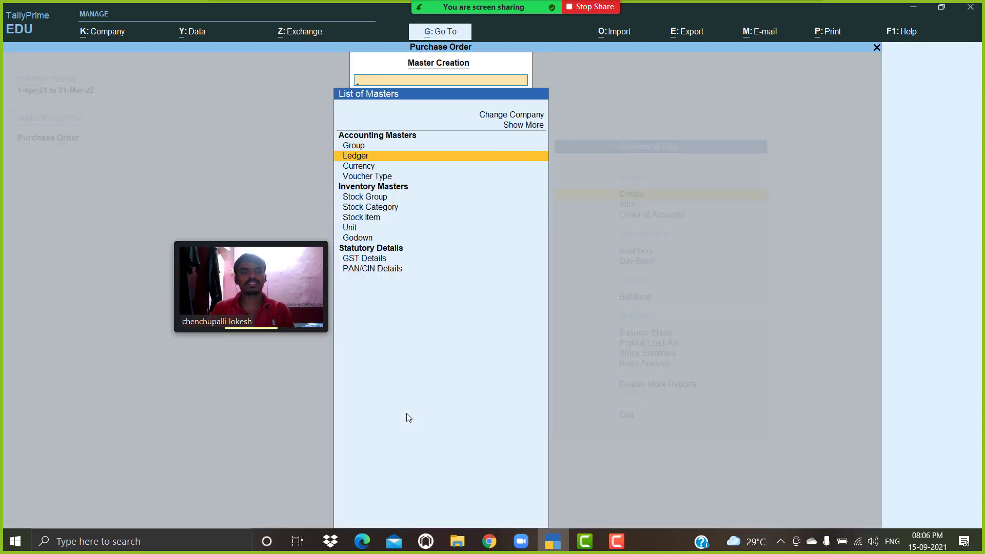
{"action": "key", "text": "Return"}
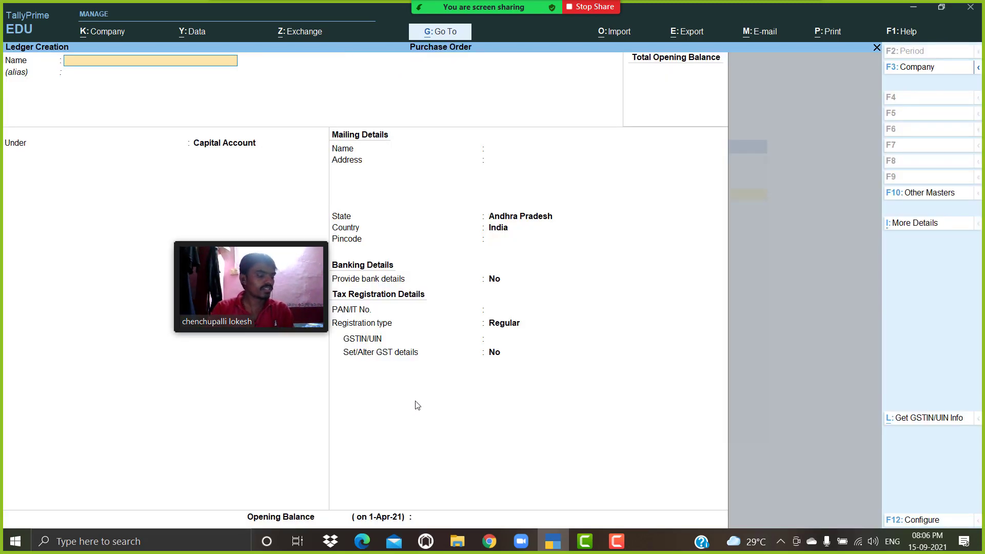
{"action": "type", "text": "Purchase"}
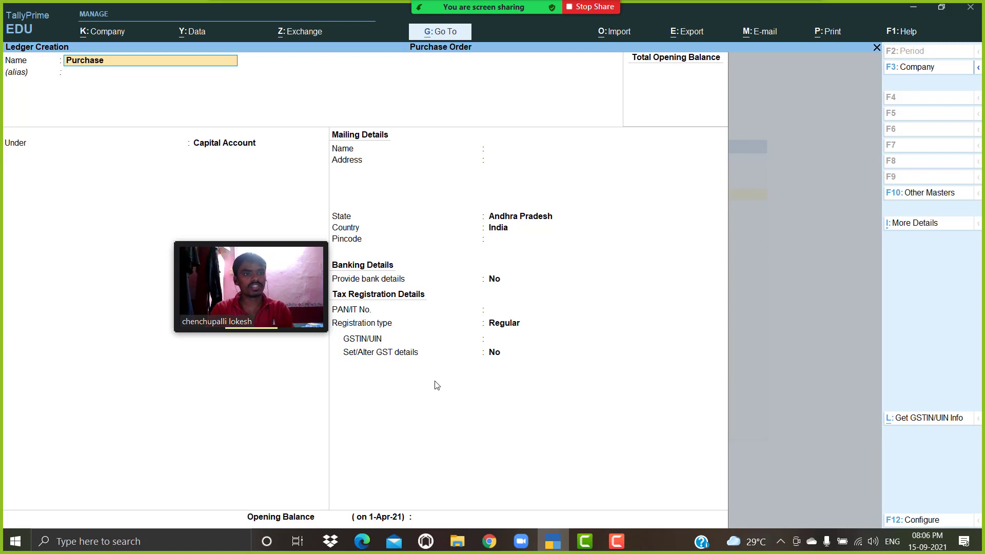
{"action": "key", "text": "Return"}
{"action": "key", "text": "Return"}
{"action": "type", "text": "Pu"}
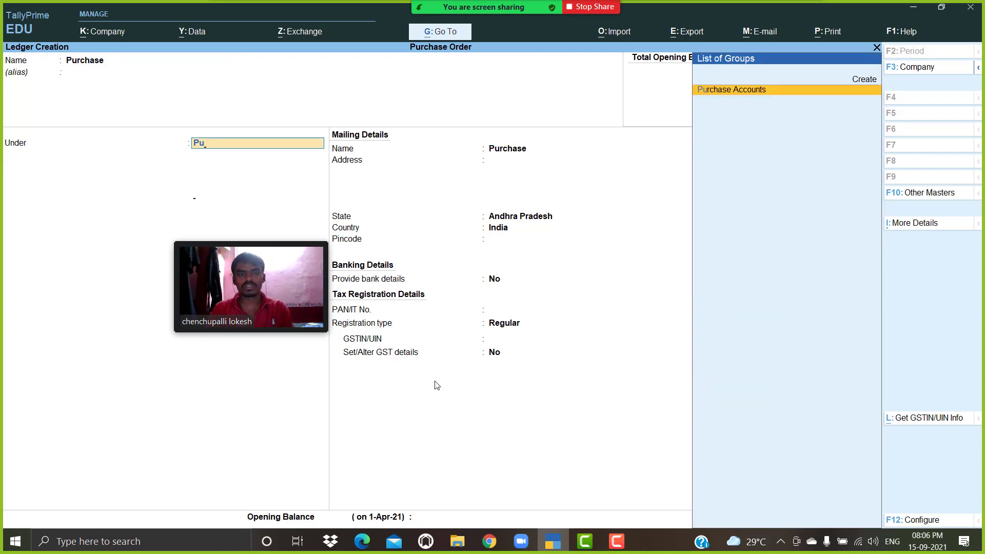
{"action": "key", "text": "Return"}
{"action": "key", "text": "Return"}
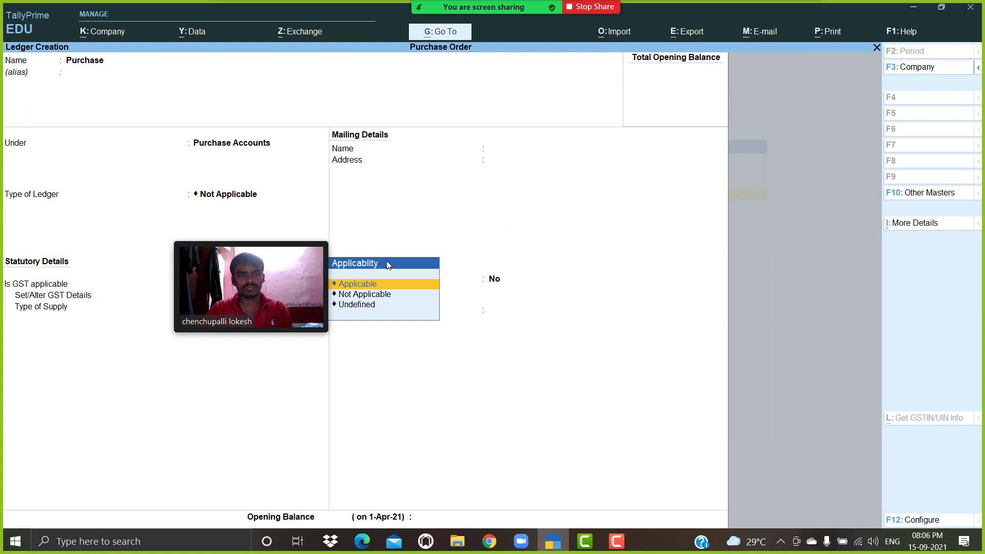
Make GST applicable for the Purchase ledger with Goods as the type of supply, and save the ledger.
{"action": "left_click_drag", "start_coordinate": [285, 239], "coordinate": [808, 345]}
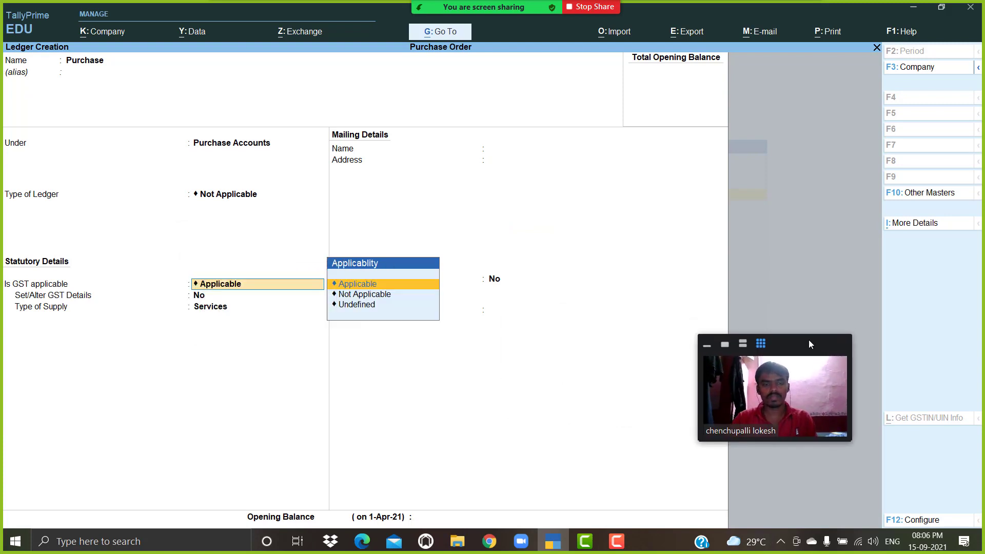
{"action": "key", "text": "Return"}
{"action": "key", "text": "Return"}
{"action": "key", "text": "Up"}
{"action": "key", "text": "Return"}
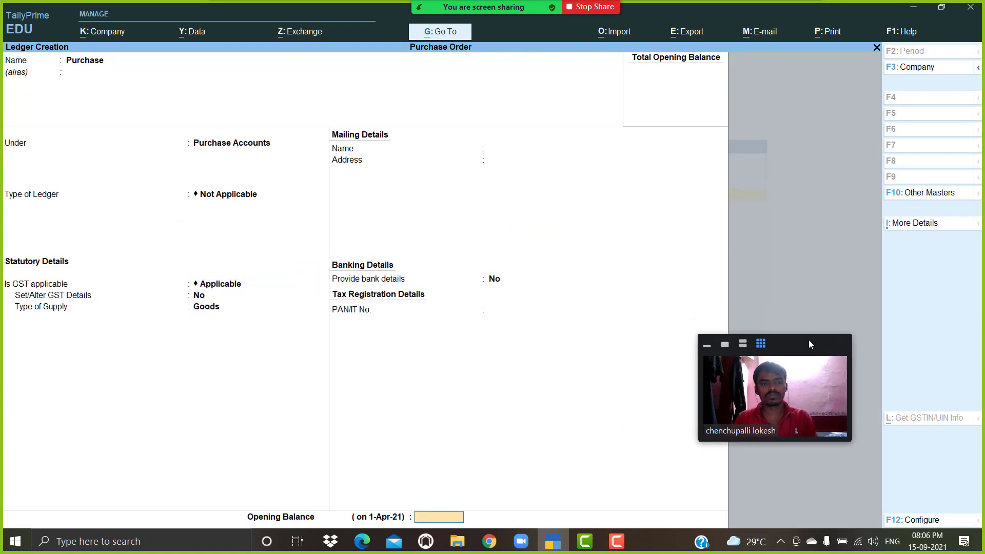
{"action": "key", "text": "Return"}
{"action": "key", "text": "Return"}
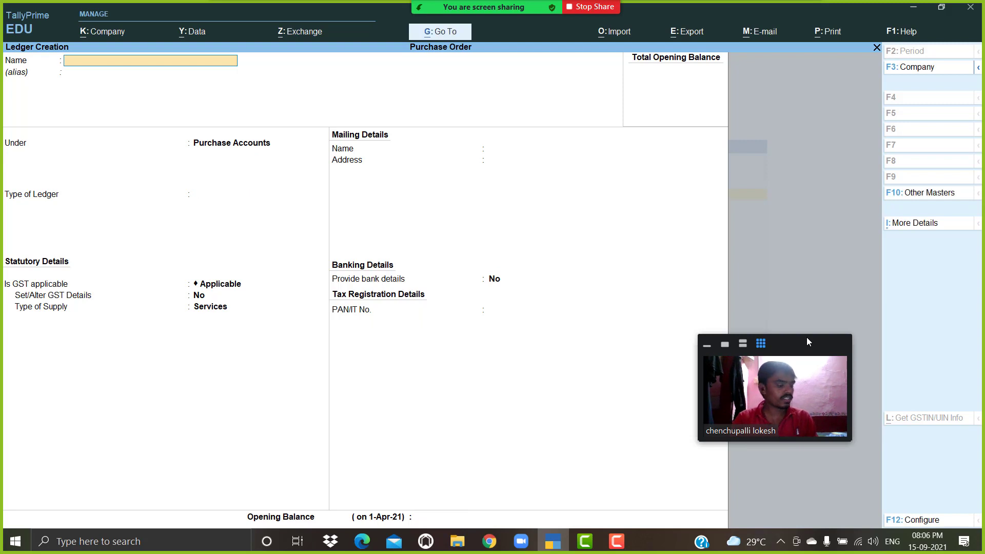
Create a ledger named Sunshine Computers under Sundry Creditors, keeping Andhra Pradesh, India as its location and no bank details.
{"action": "type", "text": "Sun"}
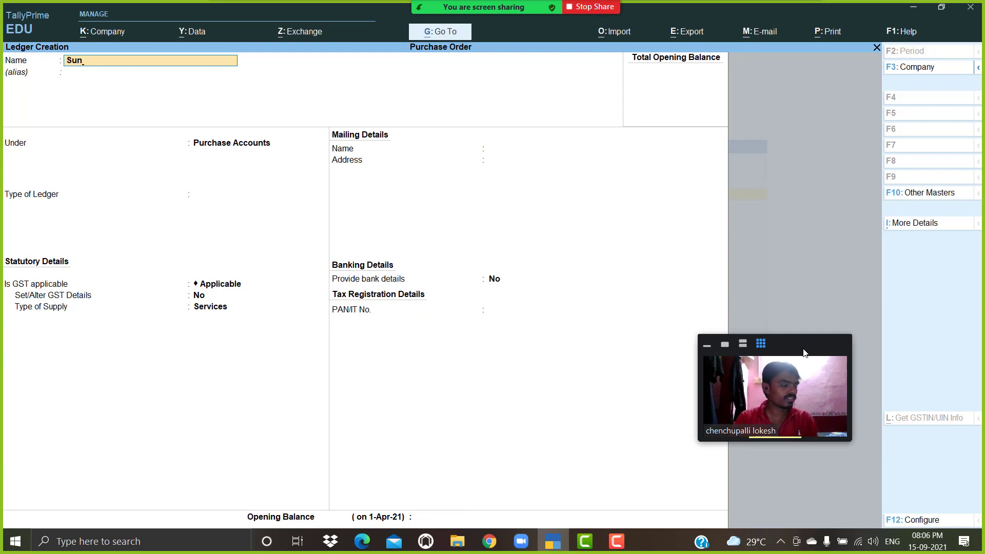
{"action": "type", "text": "shine"}
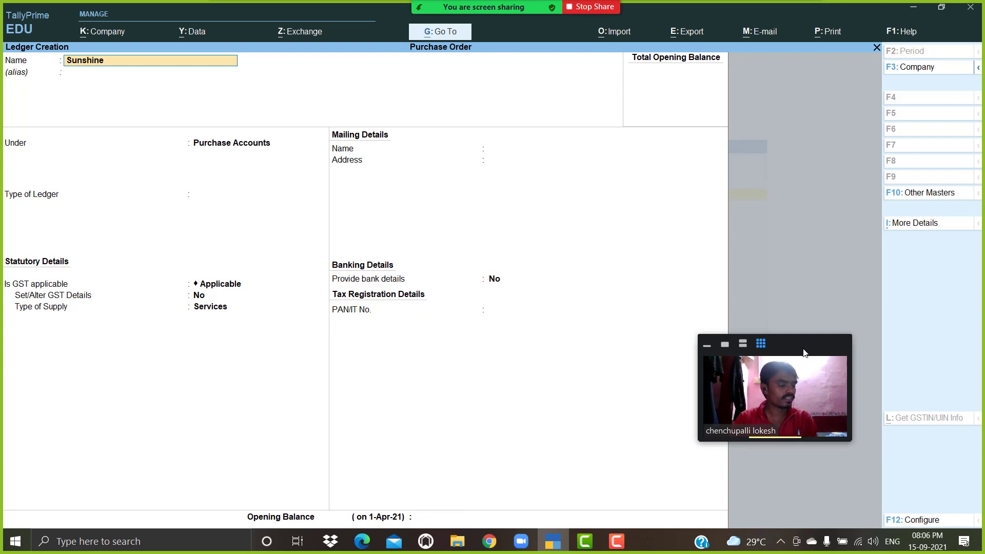
{"action": "type", "text": " Computers"}
{"action": "key", "text": "Return"}
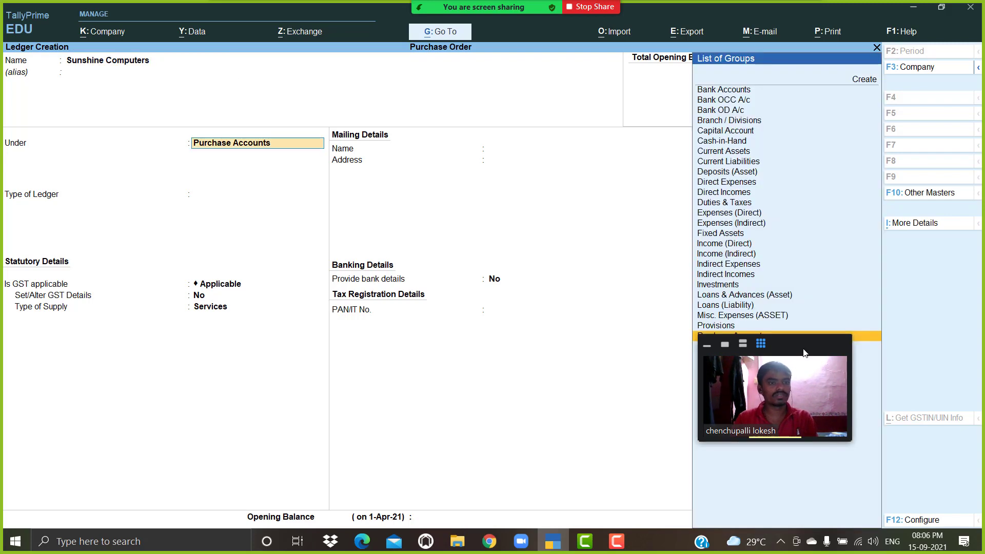
{"action": "type", "text": "Sun"}
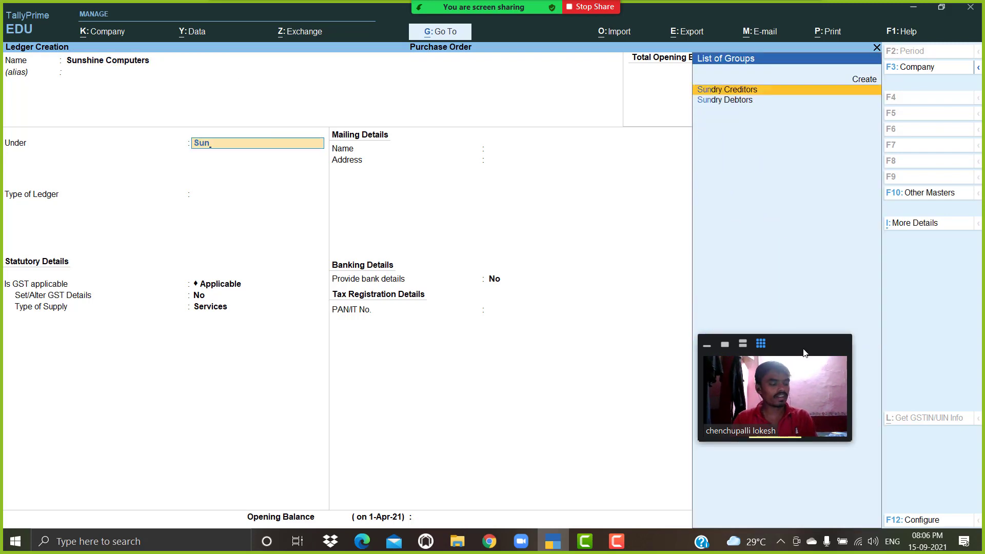
{"action": "key", "text": "Return"}
{"action": "key", "text": "Return"}
{"action": "key", "text": "Return"}
{"action": "key", "text": "Return"}
{"action": "key", "text": "Return"}
{"action": "key", "text": "Return"}
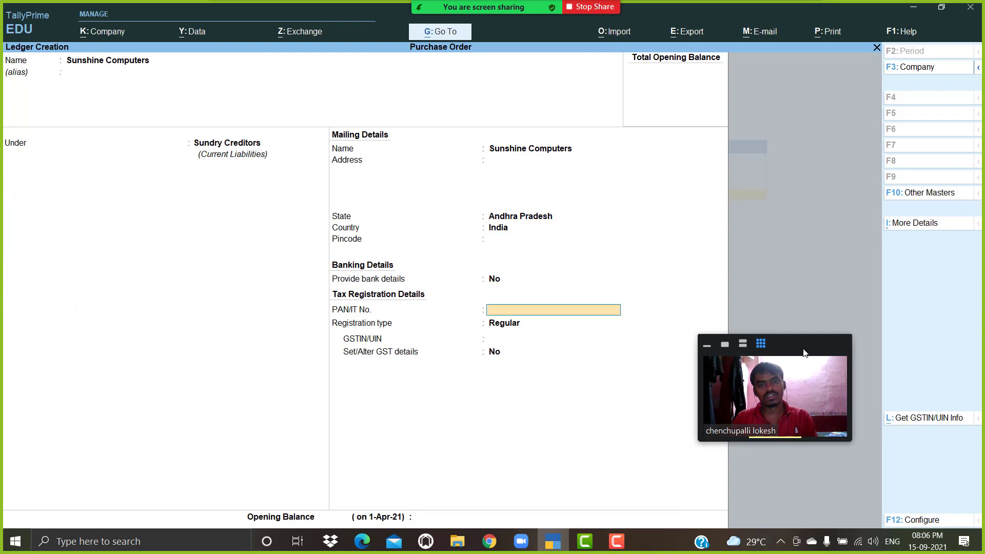
Keep the Regular registration type for Sunshine Computers, fill in its GSTIN/UIN field and save the ledger.
{"action": "key", "text": "Return"}
{"action": "key", "text": "Return"}
{"action": "type", "text": "37"}
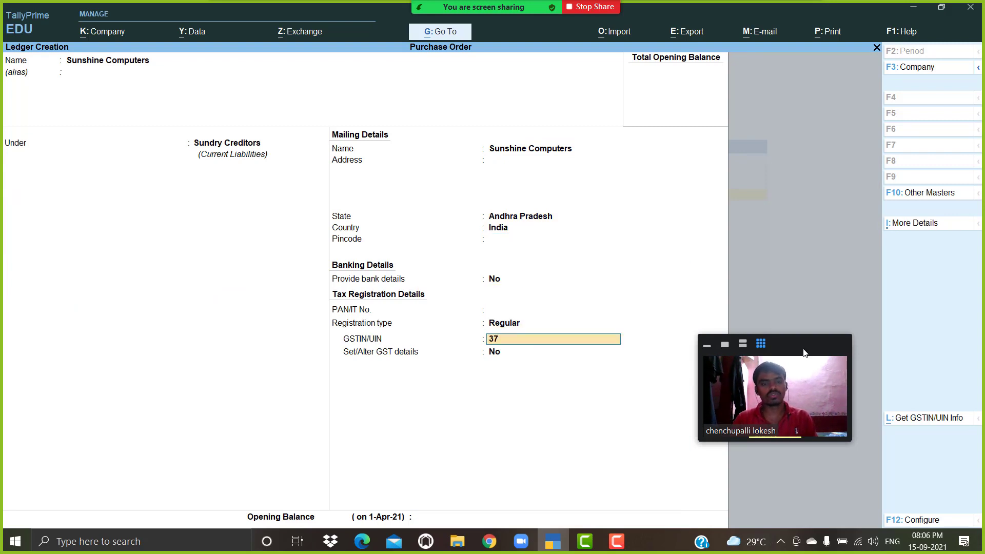
{"action": "key", "text": "Return"}
{"action": "key", "text": "Return"}
{"action": "key", "text": "Return"}
{"action": "key", "text": "Return"}
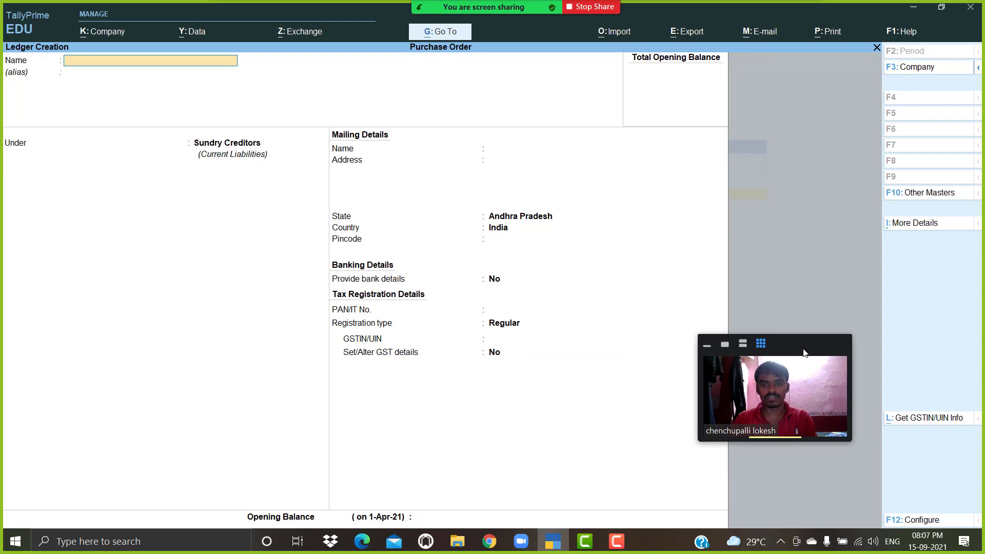
Start a ledger named CGST under Duties & Taxes with GST as the type of duty/tax.
{"action": "mouse_move", "coordinate": [795, 361]}
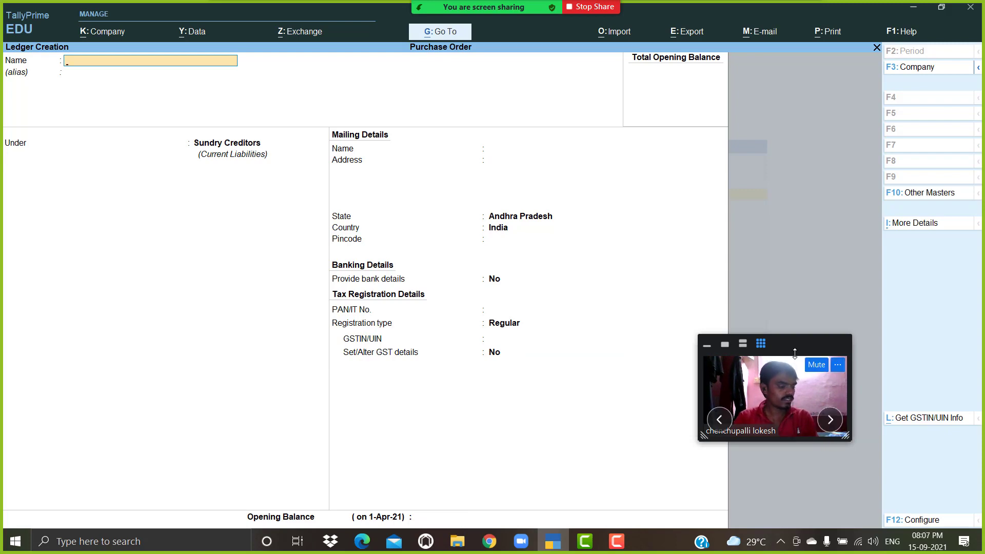
{"action": "type", "text": "CGST"}
{"action": "key", "text": "Return"}
{"action": "key", "text": "Return"}
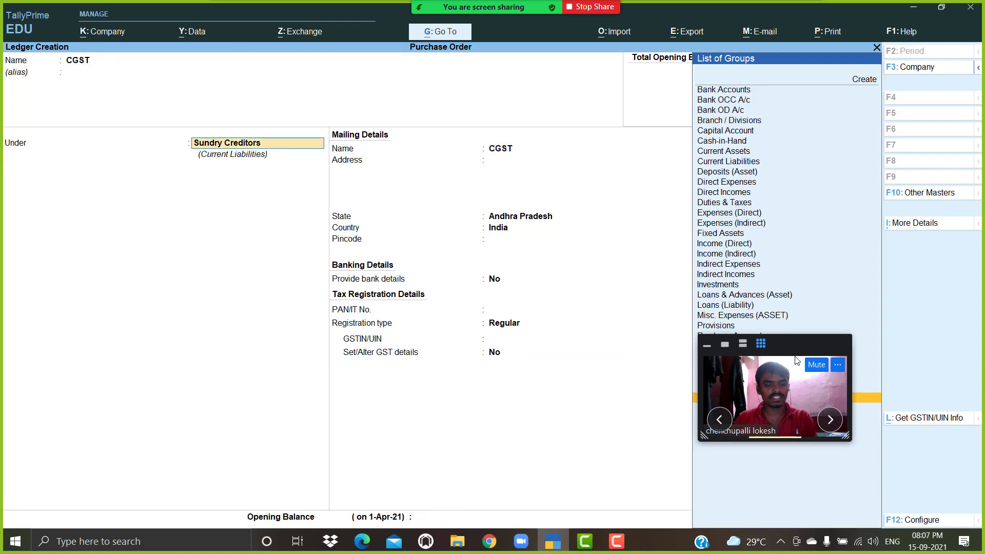
{"action": "type", "text": "Du"}
{"action": "key", "text": "Return"}
{"action": "key", "text": "Up"}
{"action": "key", "text": "Return"}
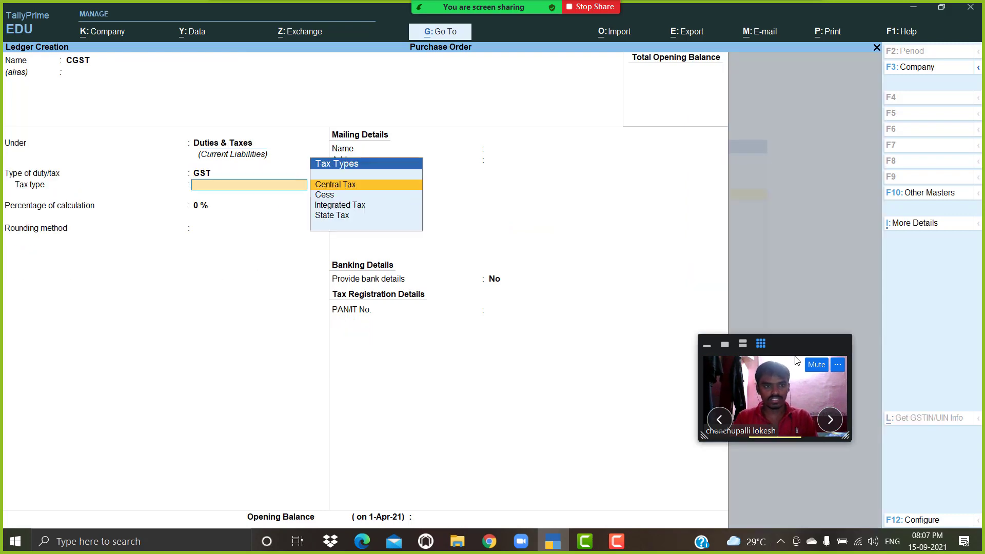
Set the CGST ledger's tax type to Central Tax, leave rounding as Not Applicable and save the ledger.
{"action": "key", "text": "Return"}
{"action": "key", "text": "Return"}
{"action": "key", "text": "Return"}
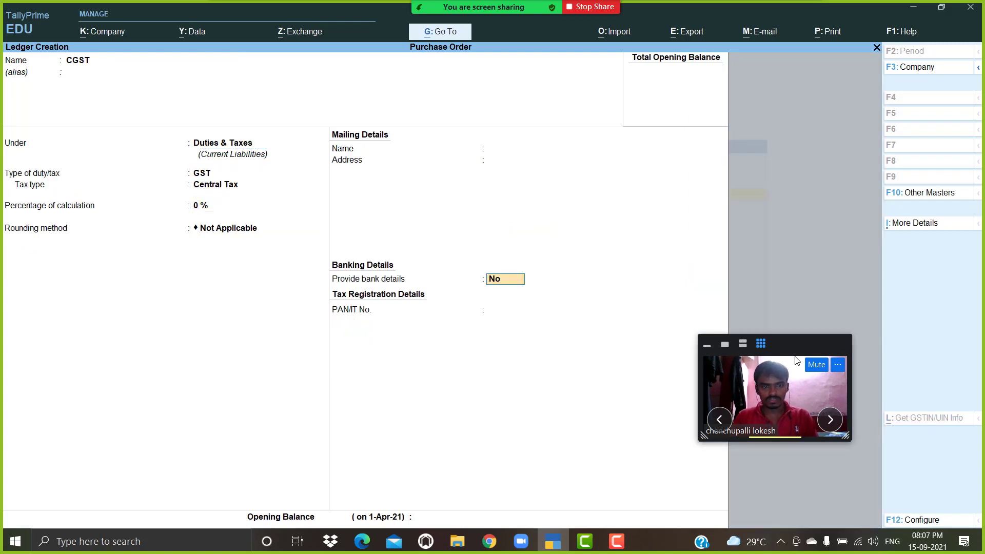
{"action": "key", "text": "Return"}
{"action": "key", "text": "Return"}
{"action": "key", "text": "Return"}
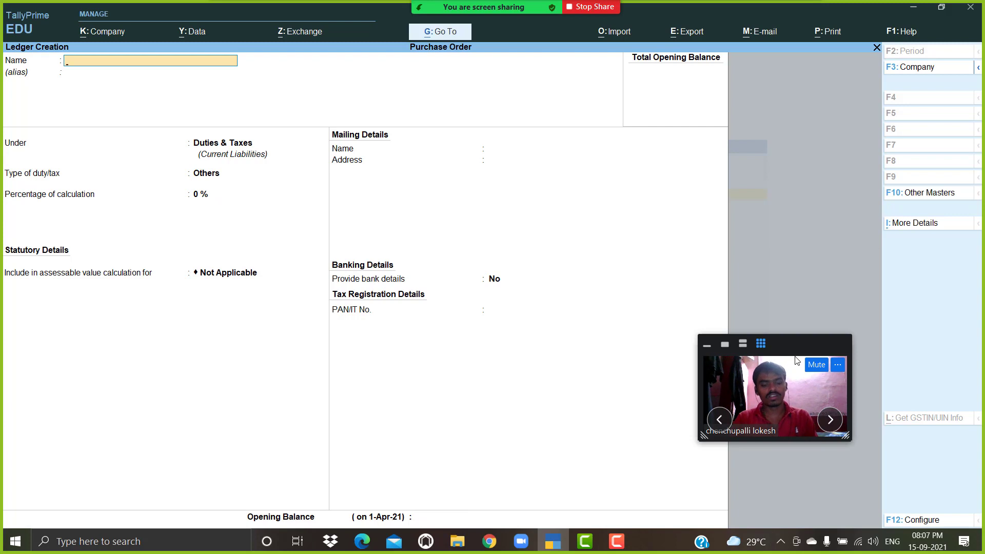
Start a ledger named SGST under Duties & Taxes with GST as the type of duty/tax.
{"action": "type", "text": "SGST"}
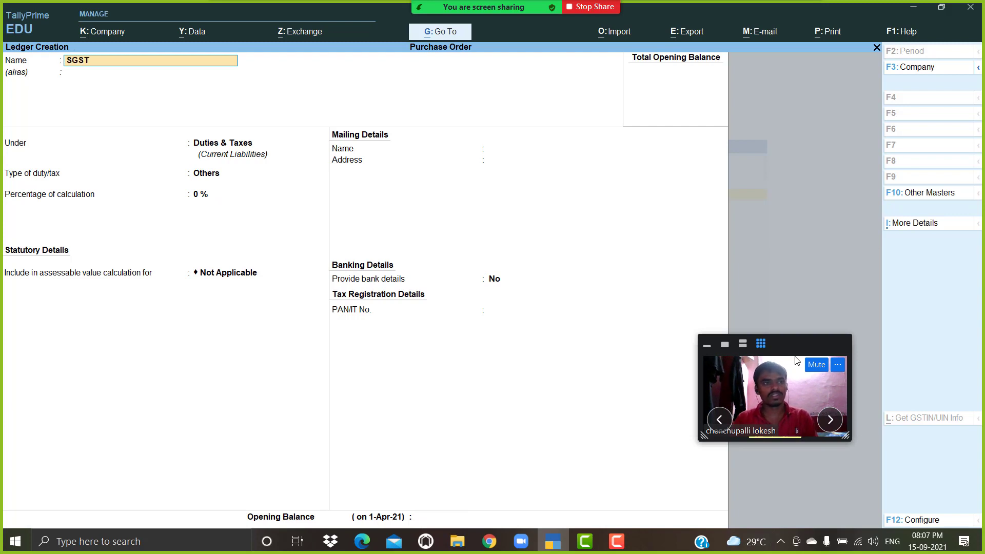
{"action": "key", "text": "Return"}
{"action": "key", "text": "Return"}
{"action": "key", "text": "Up"}
{"action": "key", "text": "Return"}
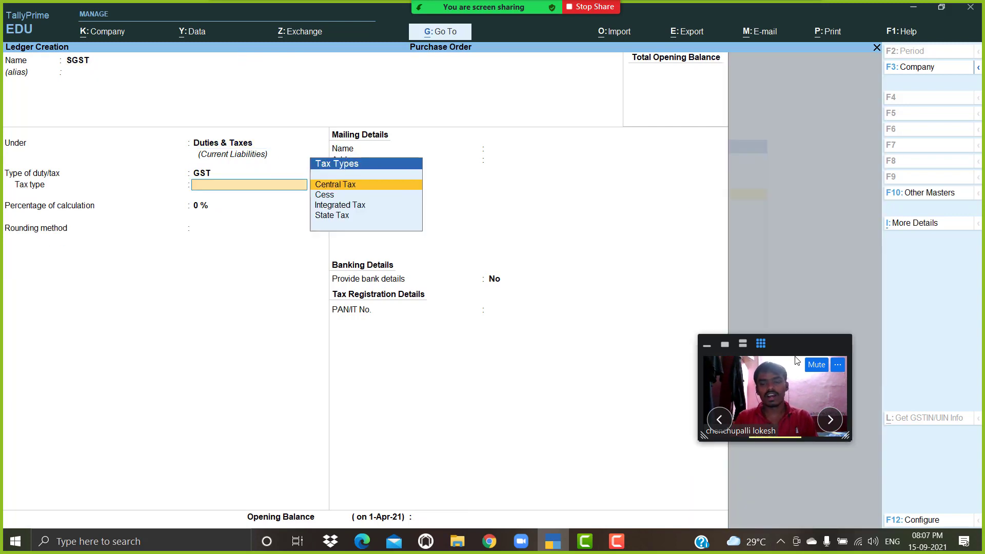
Set the SGST ledger's tax type to State Tax, save the ledger and leave ledger creation.
{"action": "key", "text": "Down"}
{"action": "key", "text": "Down"}
{"action": "key", "text": "Down"}
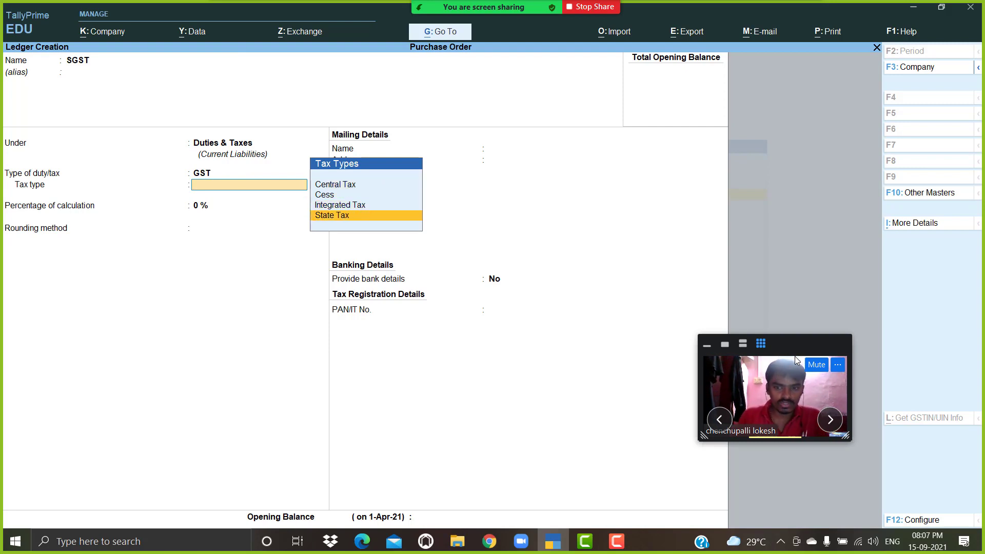
{"action": "key", "text": "Return"}
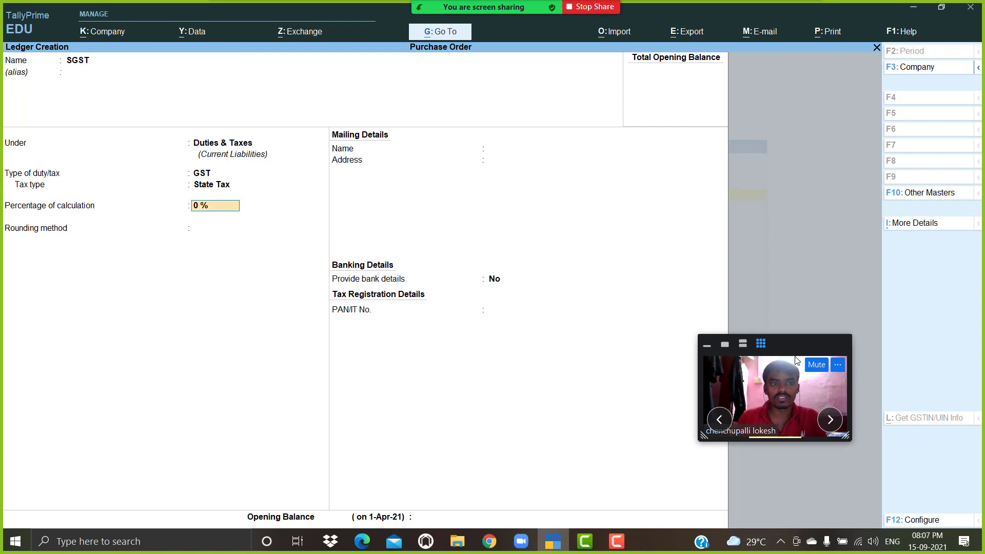
{"action": "key", "text": "Return"}
{"action": "key", "text": "Return"}
{"action": "key", "text": "Return"}
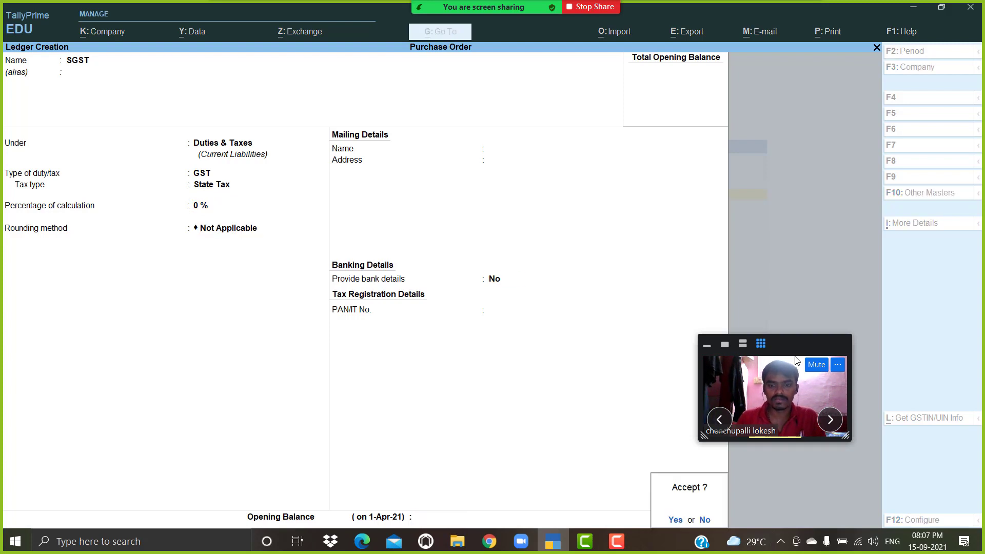
{"action": "key", "text": "Return"}
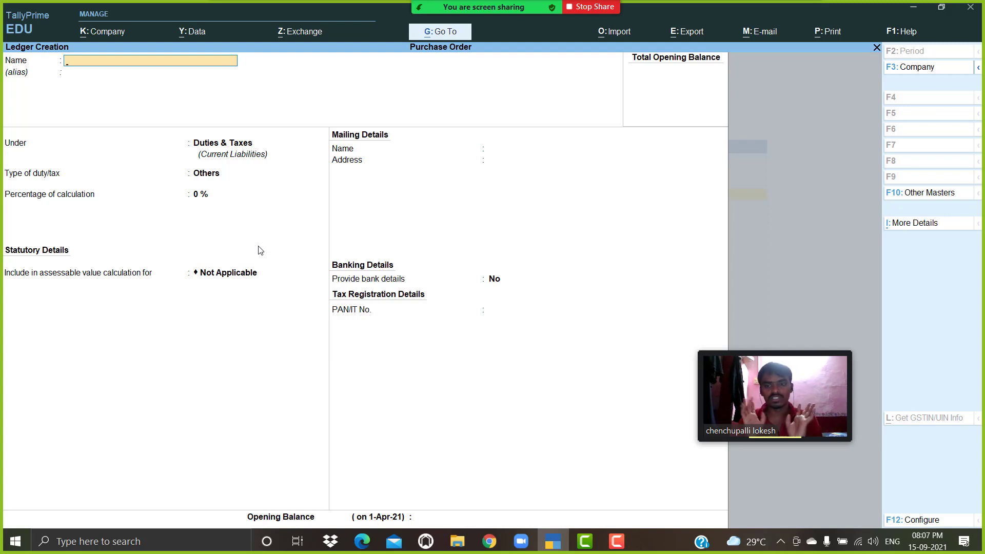
{"action": "key", "text": "Escape"}
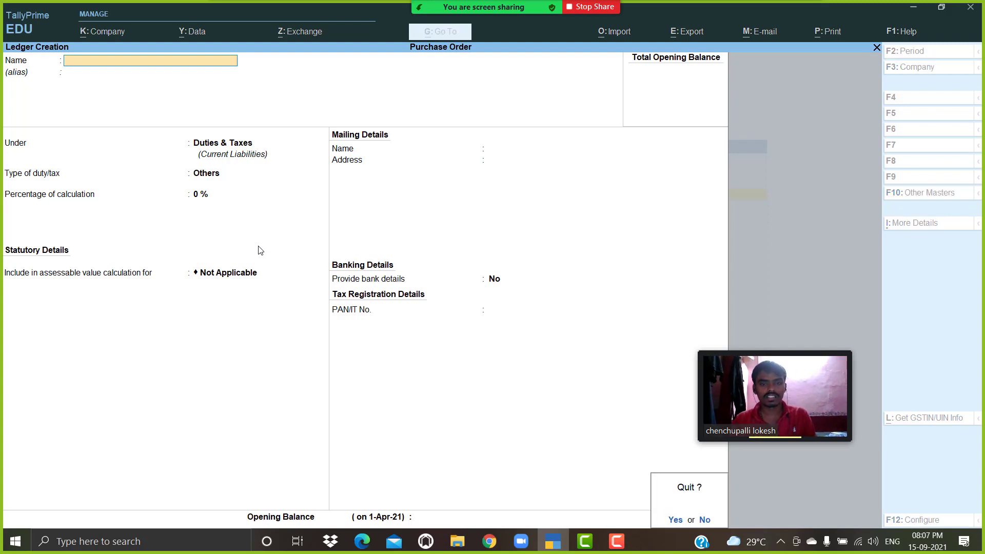
{"action": "key", "text": "y"}
Start a new simple unit of measure with the symbol nos.
{"action": "key", "text": "Down"}
{"action": "key", "text": "Down"}
{"action": "key", "text": "Down"}
{"action": "key", "text": "Down"}
{"action": "key", "text": "Down"}
{"action": "key", "text": "Down"}
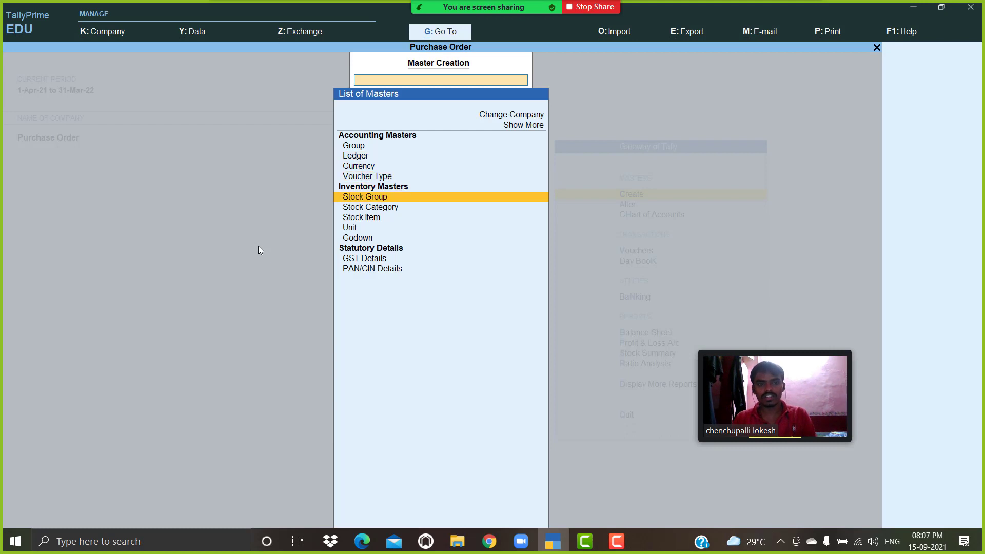
{"action": "key", "text": "Return"}
{"action": "type", "text": "NOS"}
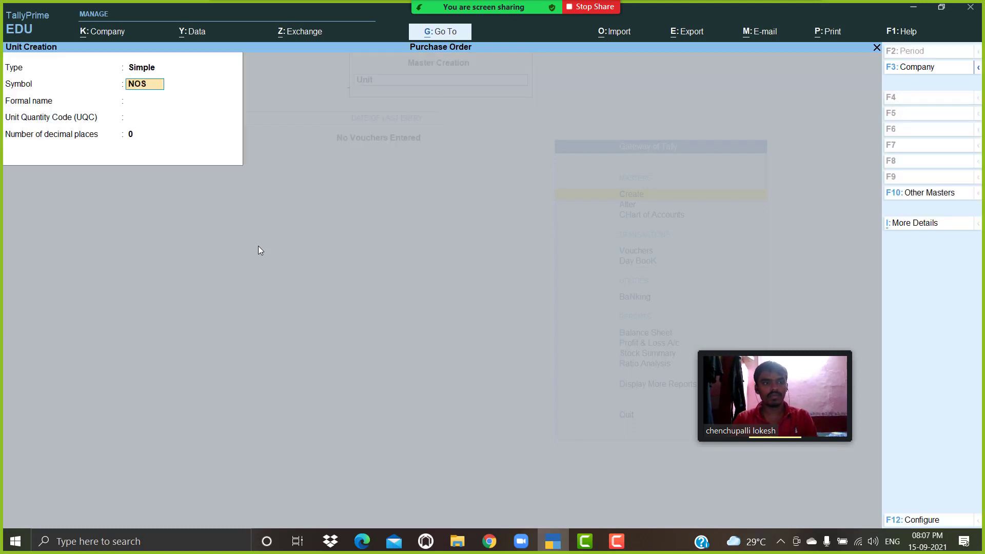
{"action": "key", "text": "BackSpace"}
{"action": "key", "text": "BackSpace"}
{"action": "type", "text": "nos"}
{"action": "key", "text": "Return"}
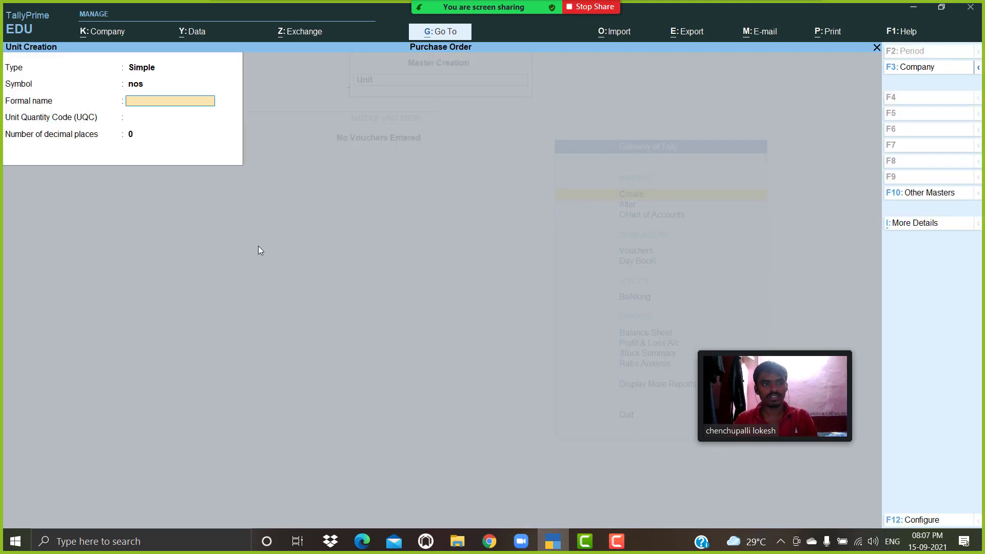
Assign the unit quantity code NOS-NUMBERS to the nos unit, save it and leave unit creation.
{"action": "key", "text": "Return"}
{"action": "type", "text": "nos"}
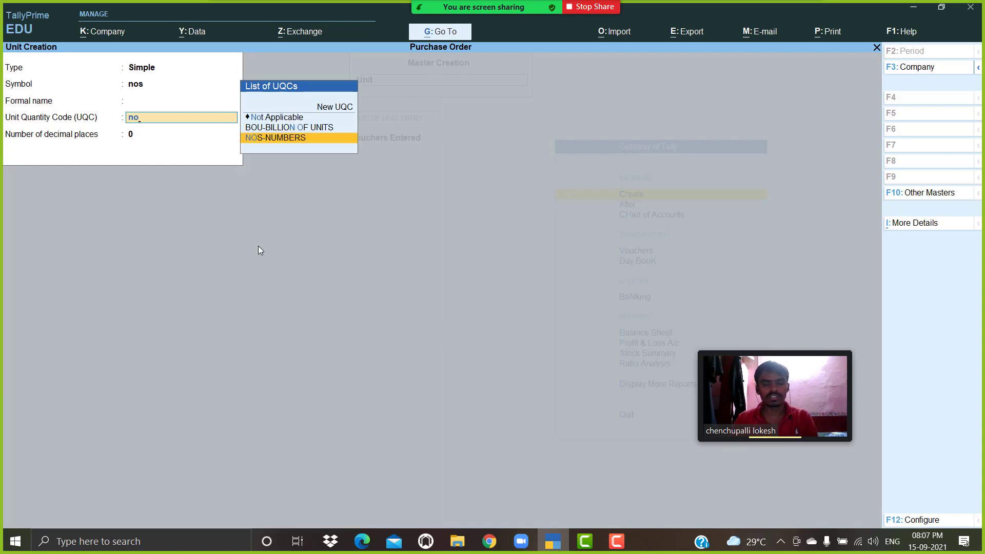
{"action": "key", "text": "Return"}
{"action": "key", "text": "Return"}
{"action": "key", "text": "Return"}
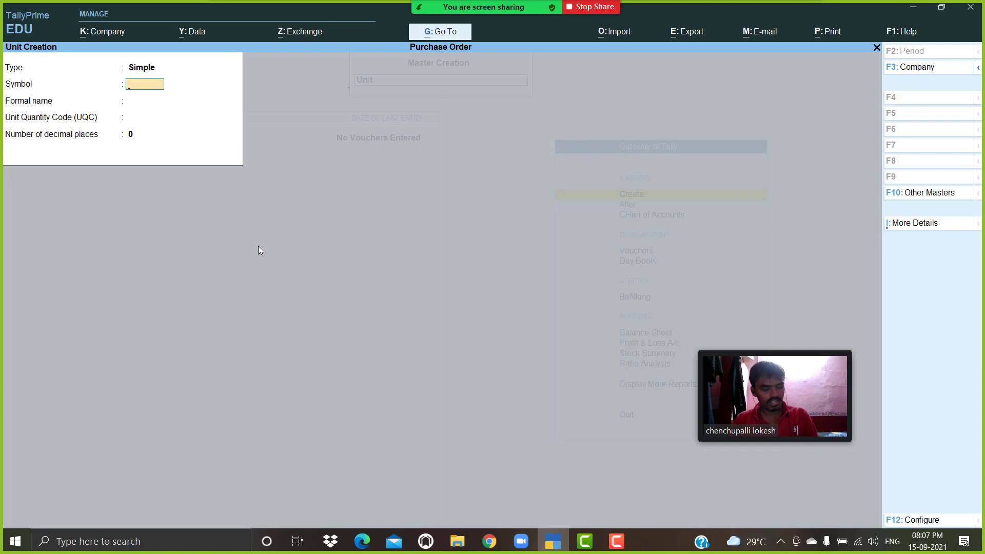
{"action": "key", "text": "Escape"}
{"action": "key", "text": "Return"}
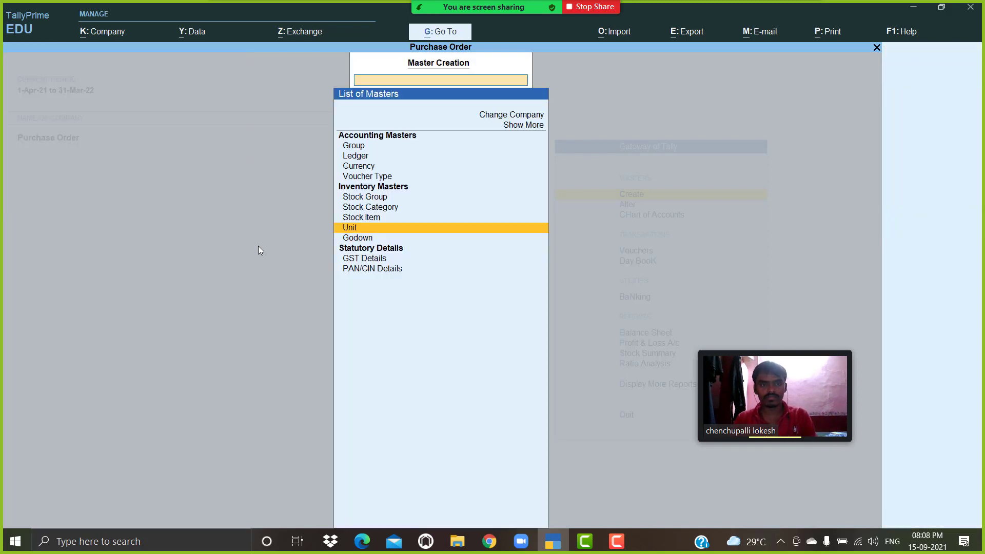
Start a stock item named Monitor under Primary with nos as its unit.
{"action": "key", "text": "Up"}
{"action": "key", "text": "Return"}
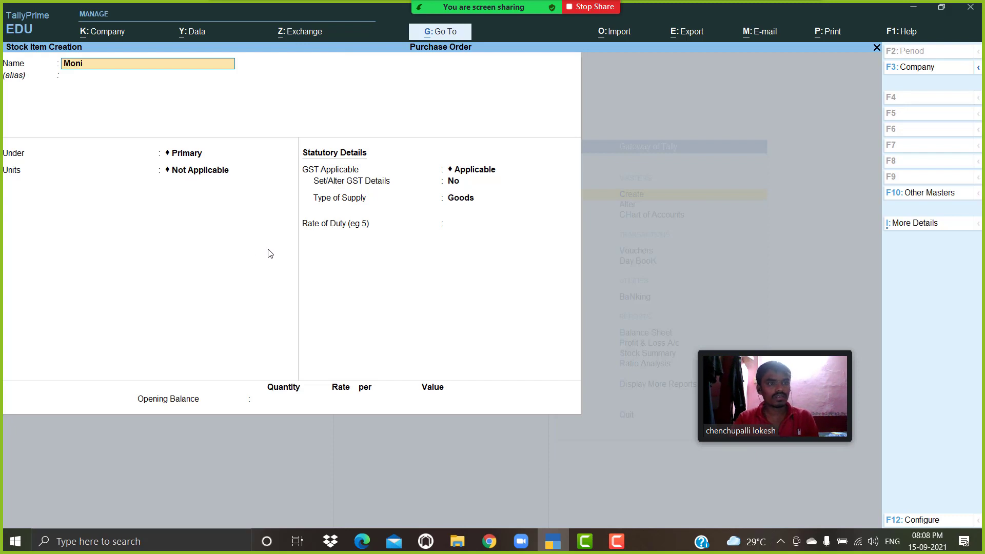
{"action": "key", "text": "Return"}
{"action": "key", "text": "Return"}
{"action": "key", "text": "Return"}
{"action": "key", "text": "Down"}
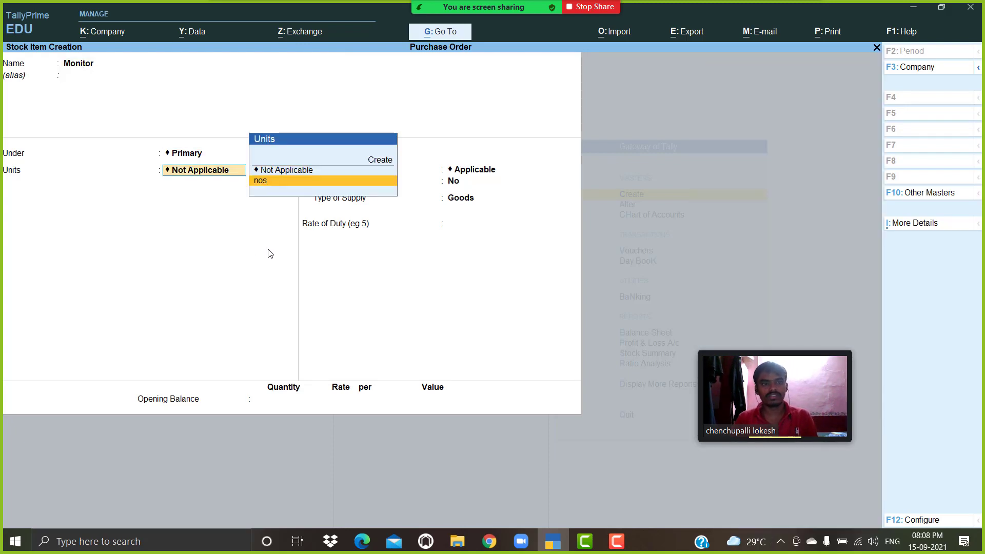
{"action": "key", "text": "Return"}
Open the detailed GST settings for Monitor and enter a tax rate entry applicable from 1-Apr-21 with HSN/SAC 78945.
{"action": "key", "text": "Return"}
{"action": "key", "text": "y"}
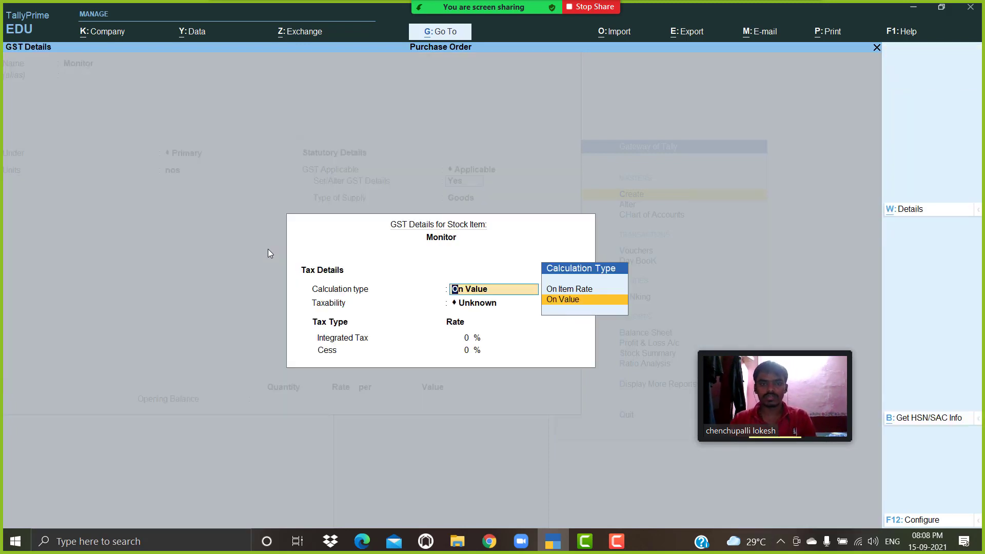
{"action": "left_click", "coordinate": [927, 211]}
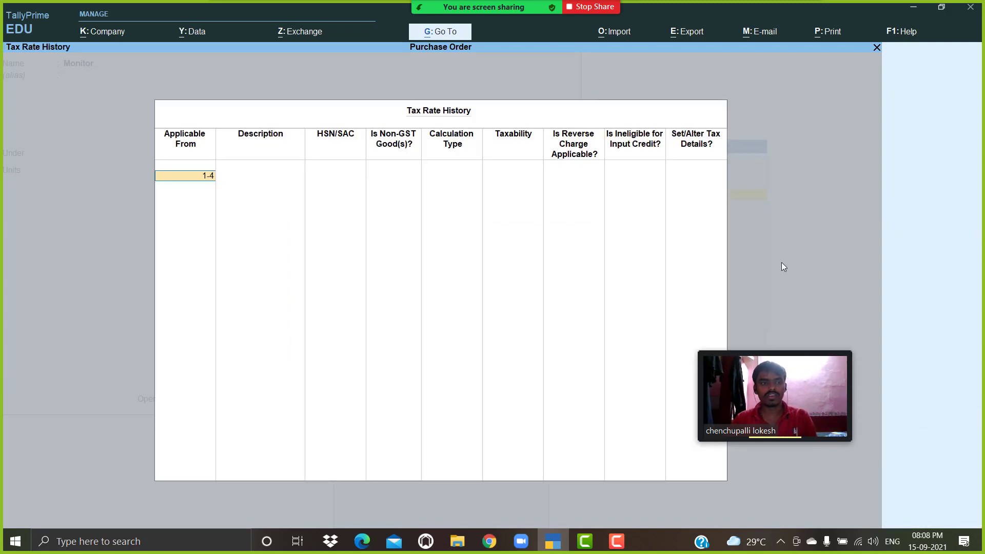
{"action": "type", "text": "1-4"}
{"action": "key", "text": "Return"}
{"action": "key", "text": "Return"}
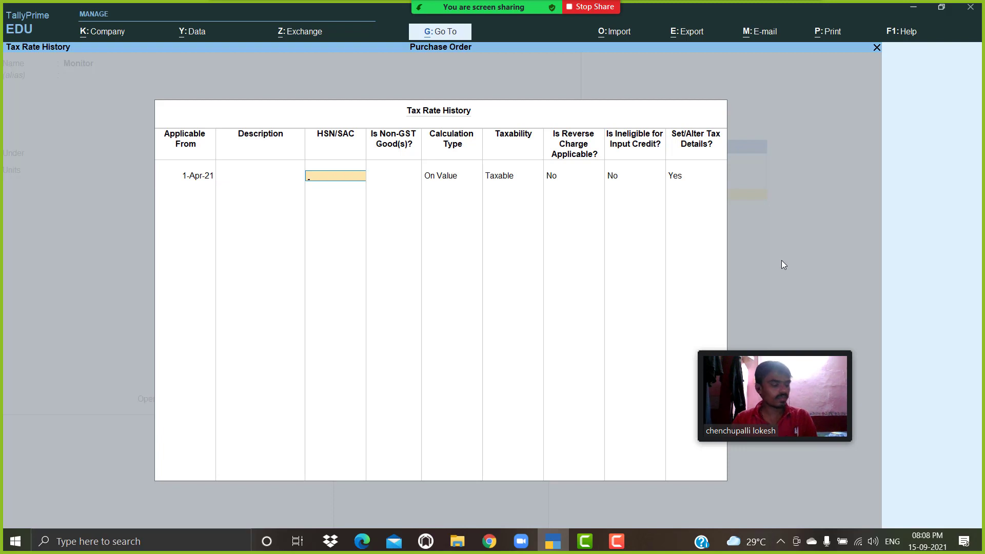
{"action": "type", "text": "78945"}
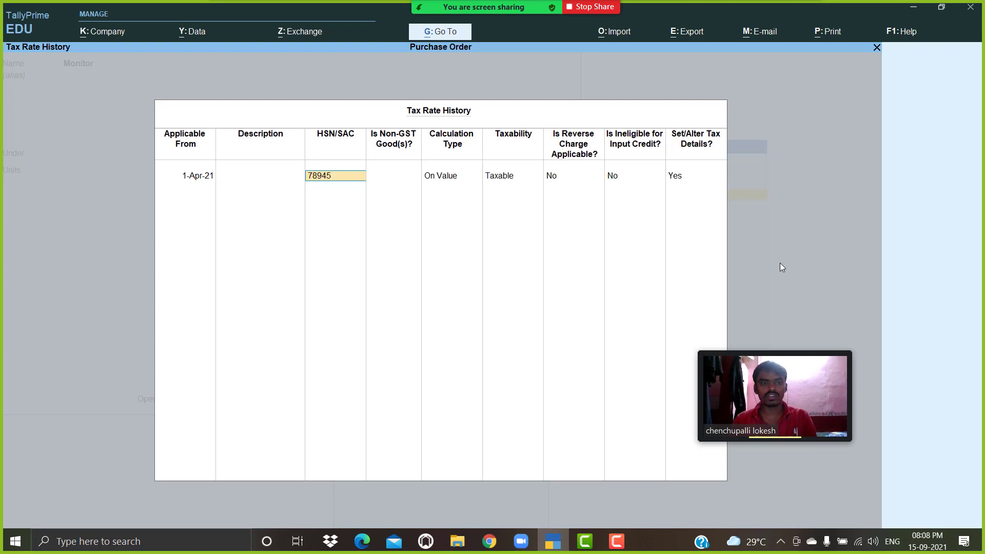
Keep the Monitor tax entry as Taxable on value, without reverse charge, and open its GST rate details.
{"action": "key", "text": "Return"}
{"action": "key", "text": "Return"}
{"action": "key", "text": "Return"}
{"action": "key", "text": "Return"}
{"action": "key", "text": "Return"}
{"action": "key", "text": "Return"}
{"action": "key", "text": "y"}
{"action": "key", "text": "Return"}
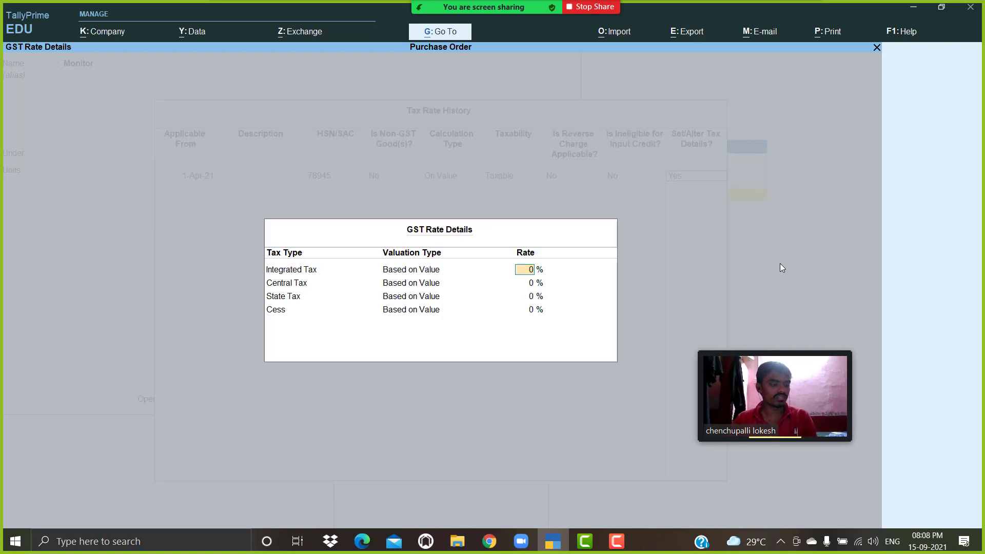
Set the integrated tax rate to 18%, accept the tax details and save the Monitor stock item as Goods.
{"action": "type", "text": "18"}
{"action": "key", "text": "Return"}
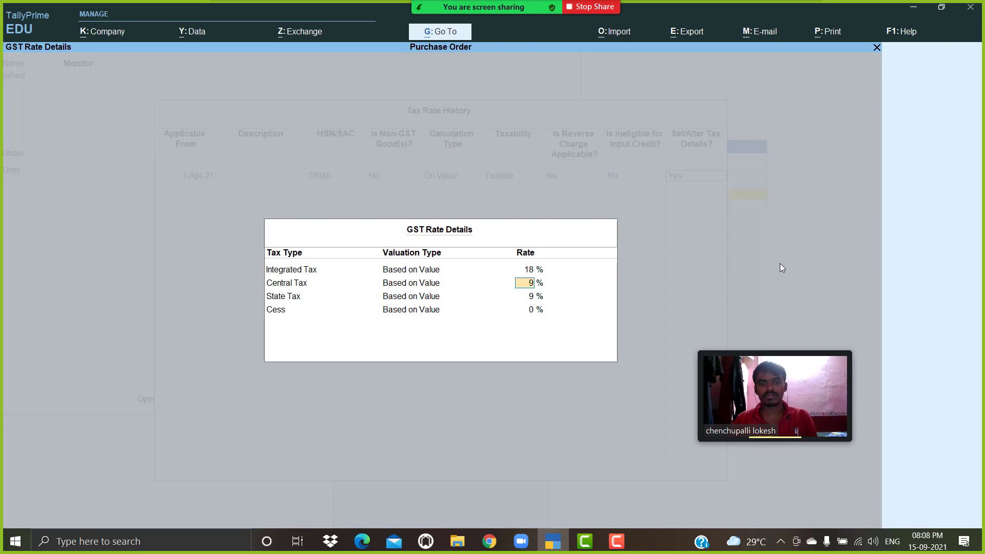
{"action": "key", "text": "Return"}
{"action": "key", "text": "Return"}
{"action": "key", "text": "Return"}
{"action": "key", "text": "Return"}
{"action": "key", "text": "Return"}
{"action": "key", "text": "Return"}
{"action": "key", "text": "Return"}
{"action": "key", "text": "Return"}
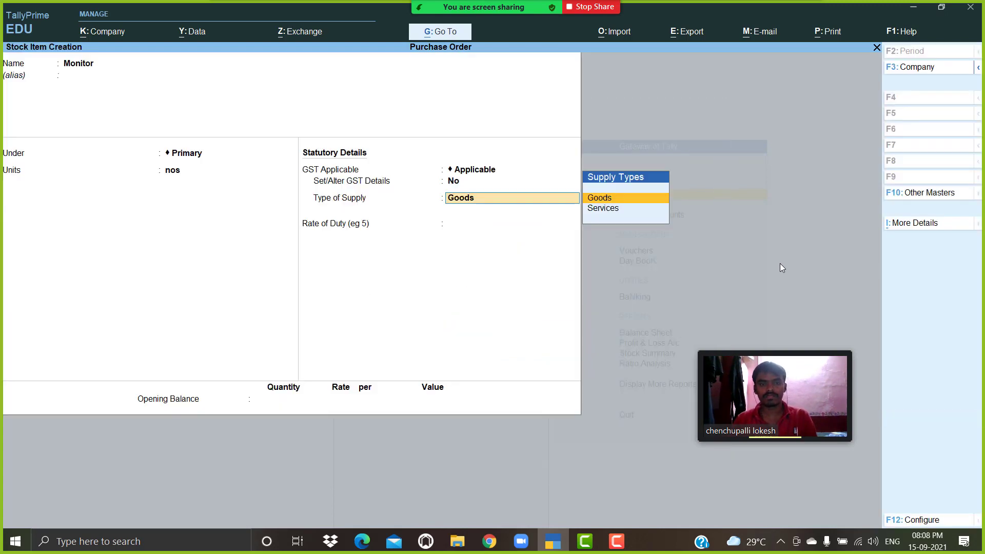
{"action": "key", "text": "Return"}
{"action": "key", "text": "Return"}
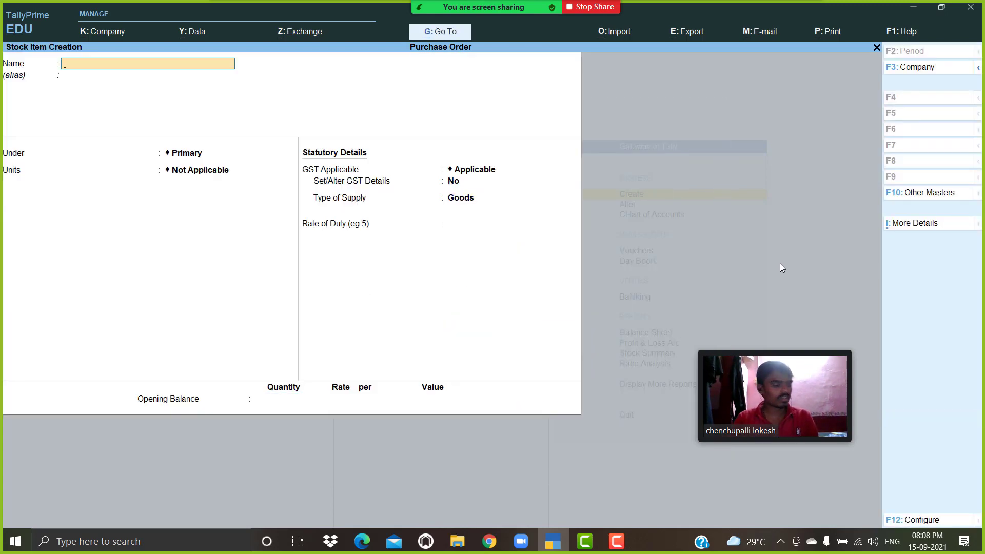
Start a stock item named Ram under Primary with nos as its unit.
{"action": "key", "text": "Return"}
{"action": "key", "text": "Return"}
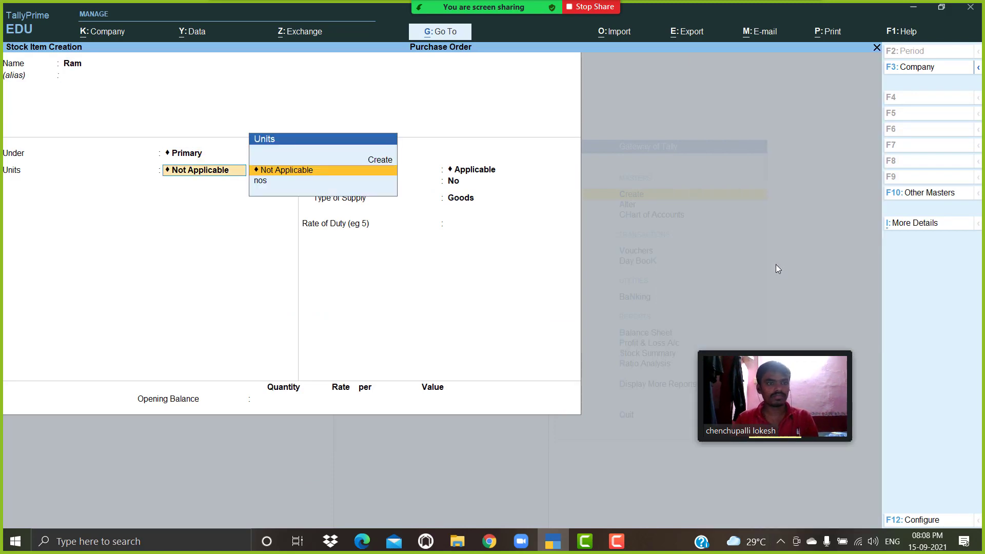
{"action": "key", "text": "Down"}
{"action": "key", "text": "Return"}
Open the detailed GST settings for Ram and enter a tax rate entry applicable from 1-Apr-21 with HSN/SAC 969633.
{"action": "key", "text": "Return"}
{"action": "key", "text": "y"}
{"action": "key", "text": "Return"}
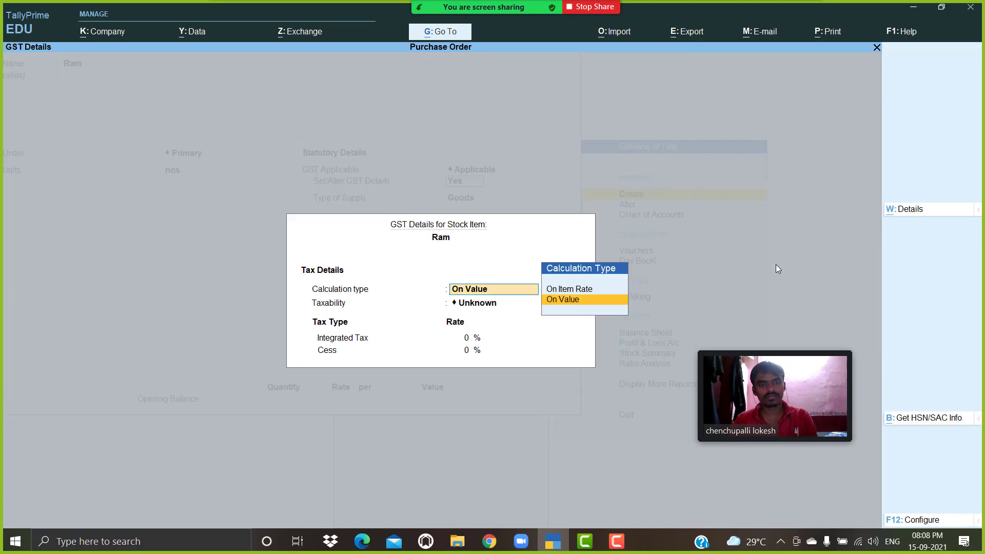
{"action": "left_click", "coordinate": [922, 212]}
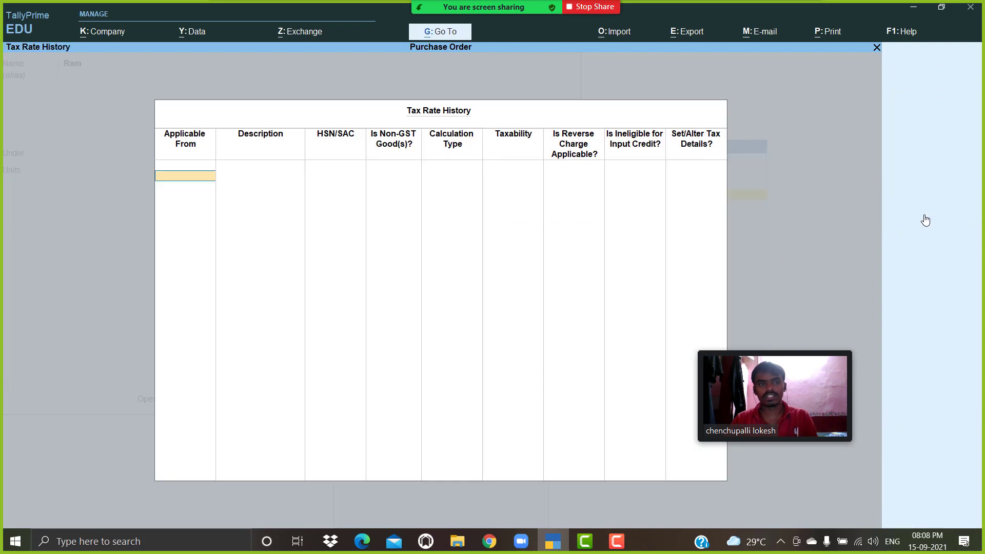
{"action": "key", "text": "Return"}
{"action": "key", "text": "Return"}
{"action": "type", "text": "9"}
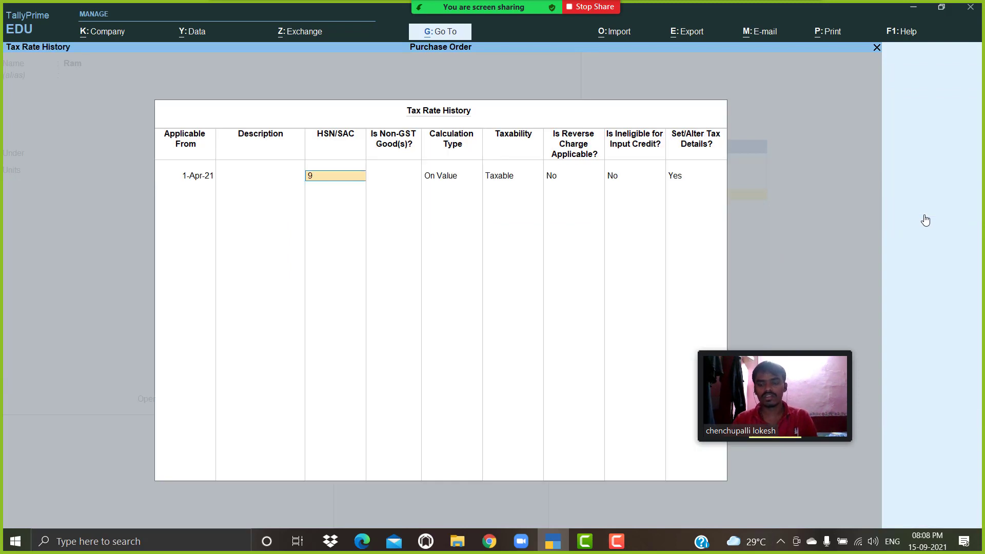
{"action": "type", "text": "69633"}
{"action": "key", "text": "BackSpace"}
{"action": "key", "text": "Return"}
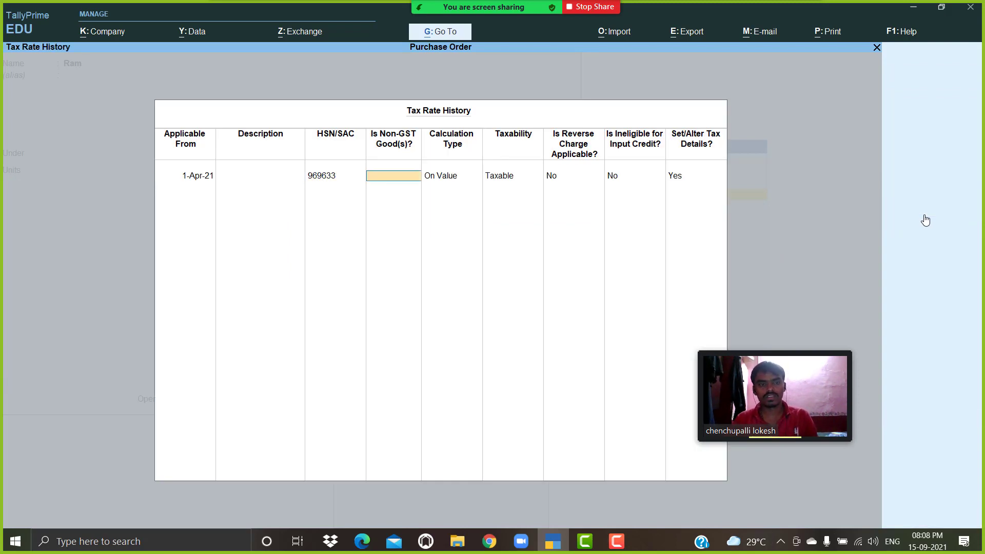
Keep the Ram tax entry as Taxable on value, without reverse charge, and set its integrated tax rate to 18%.
{"action": "key", "text": "Return"}
{"action": "key", "text": "Return"}
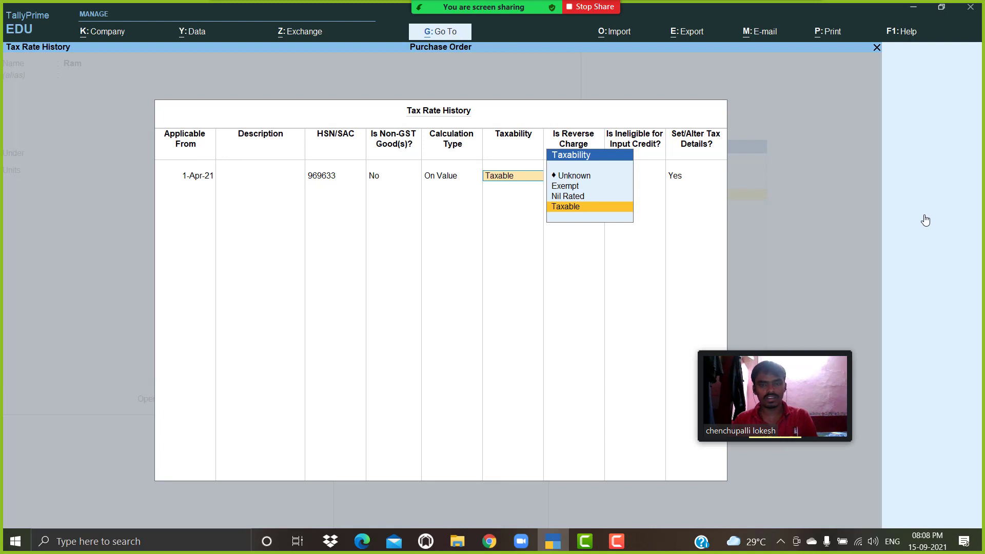
{"action": "key", "text": "Return"}
{"action": "key", "text": "Return"}
{"action": "key", "text": "Return"}
{"action": "key", "text": "Return"}
{"action": "key", "text": "Return"}
{"action": "key", "text": "Return"}
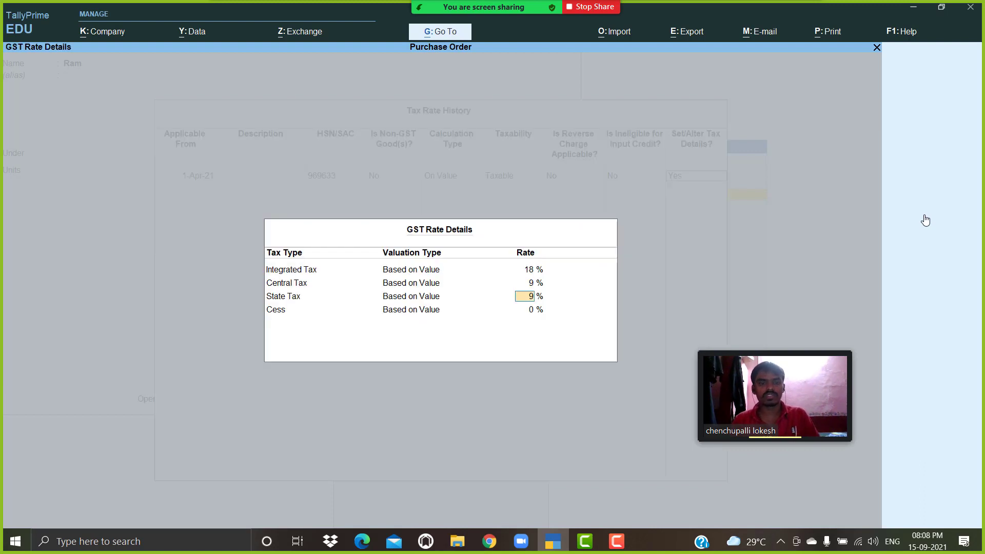
Accept the GST details for Ram and save the stock item as Goods without an opening balance.
{"action": "key", "text": "Return"}
{"action": "key", "text": "Return"}
{"action": "key", "text": "Return"}
{"action": "key", "text": "Return"}
{"action": "key", "text": "Return"}
{"action": "key", "text": "Return"}
{"action": "key", "text": "Return"}
{"action": "key", "text": "Return"}
{"action": "key", "text": "Return"}
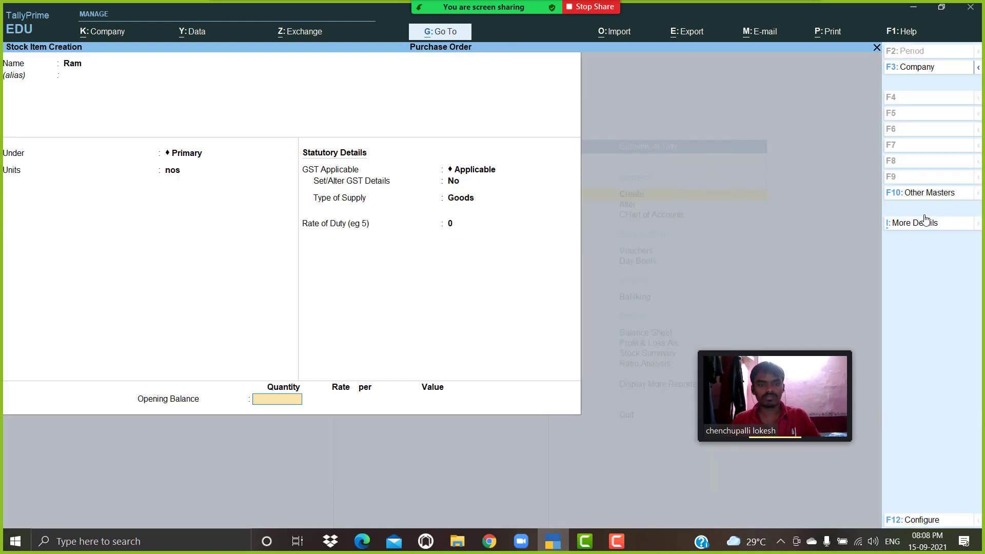
{"action": "key", "text": "Return"}
{"action": "key", "text": "Return"}
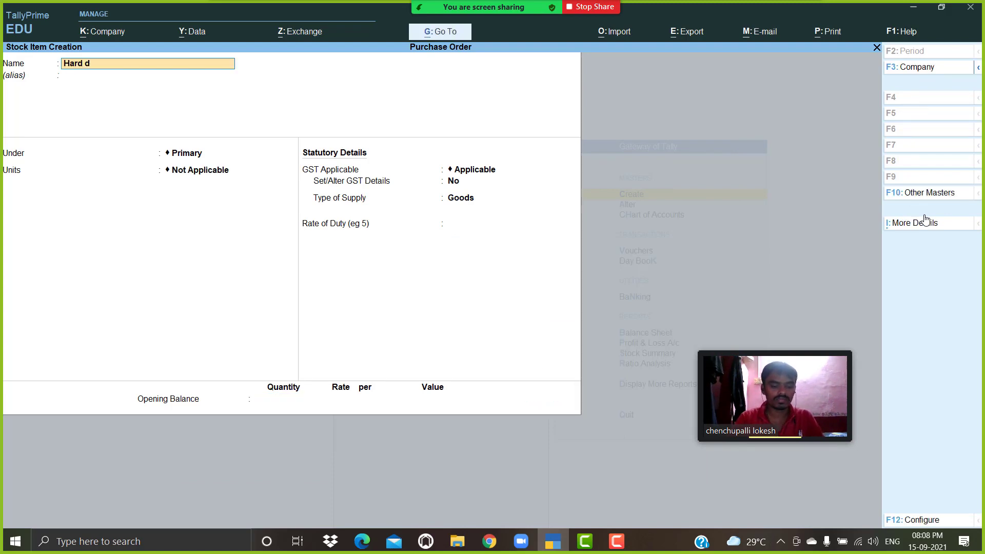
Start a stock item named Hard Disk under Primary with nos as its unit.
{"action": "key", "text": "Return"}
{"action": "key", "text": "Return"}
{"action": "key", "text": "Return"}
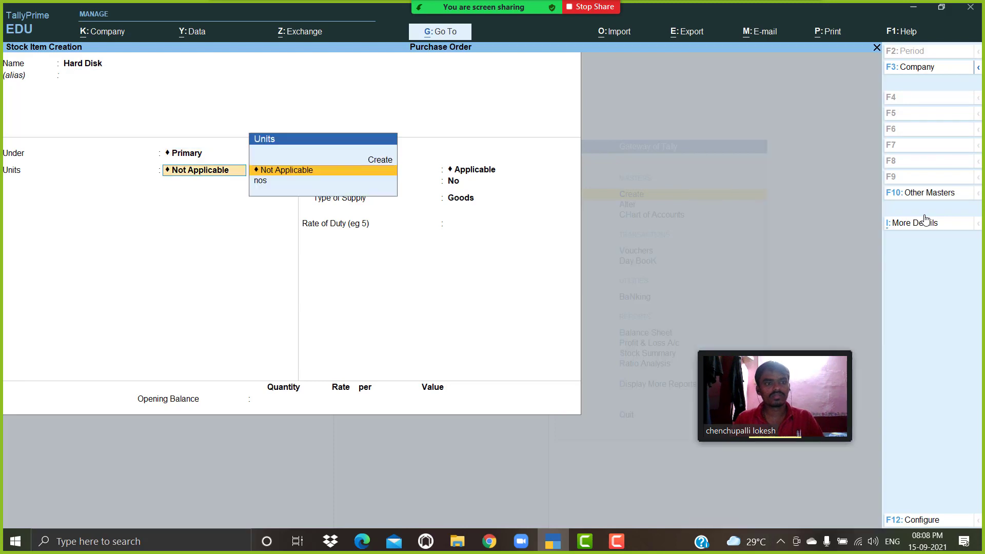
{"action": "key", "text": "Down"}
{"action": "key", "text": "Return"}
Open the detailed GST settings for Hard Disk and enter a tax rate entry from 1-Apr-21 with HSN/SAC 136542.
{"action": "key", "text": "Return"}
{"action": "type", "text": "y"}
{"action": "key", "text": "Return"}
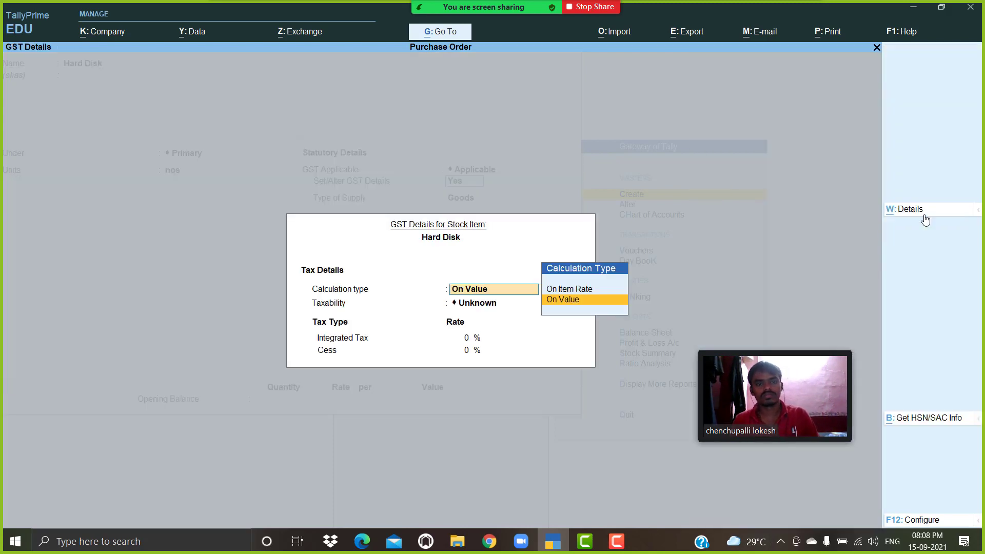
{"action": "left_click", "coordinate": [924, 214]}
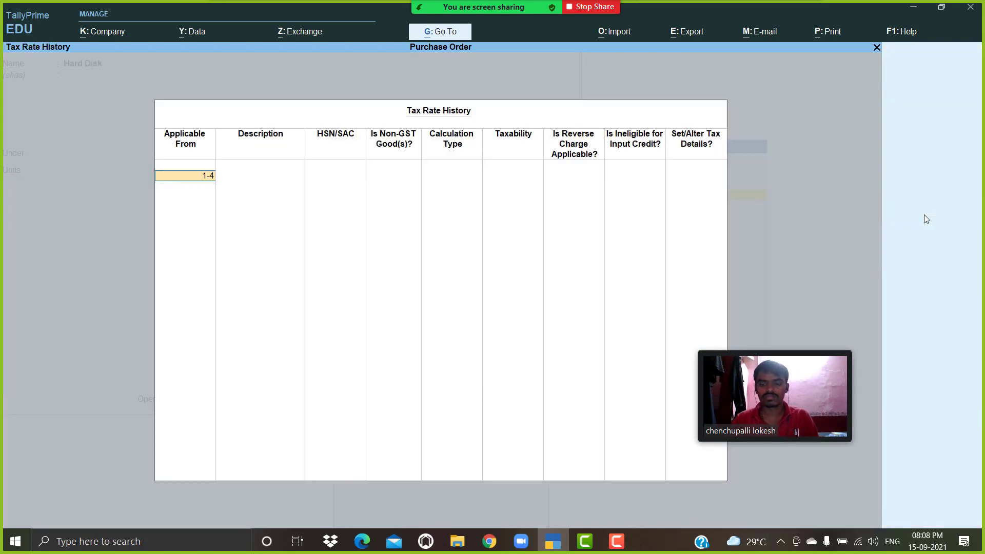
{"action": "type", "text": "1-4"}
{"action": "key", "text": "Return"}
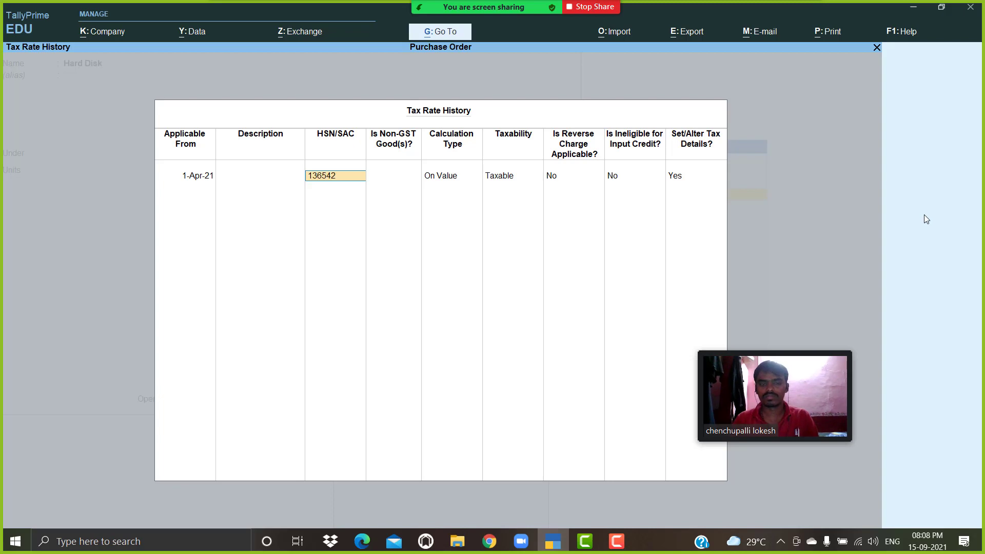
{"action": "type", "text": "136542"}
Keep the Hard Disk tax entry as Taxable on value and set its integrated tax rate to 18%.
{"action": "key", "text": "Return"}
{"action": "key", "text": "Return"}
{"action": "key", "text": "Return"}
{"action": "key", "text": "Return"}
{"action": "key", "text": "Return"}
{"action": "key", "text": "Return"}
{"action": "key", "text": "Return"}
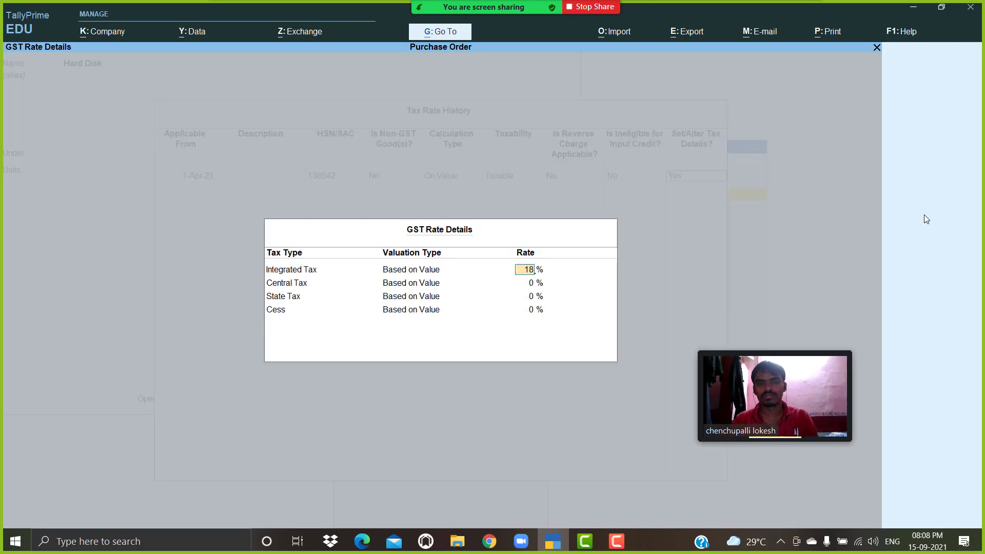
Accept the GST details for Hard Disk and save the stock item as Goods without an opening balance.
{"action": "key", "text": "Return"}
{"action": "key", "text": "Return"}
{"action": "key", "text": "Return"}
{"action": "key", "text": "Return"}
{"action": "key", "text": "Return"}
{"action": "key", "text": "Return"}
{"action": "key", "text": "Return"}
{"action": "key", "text": "Return"}
{"action": "key", "text": "Return"}
{"action": "key", "text": "Return"}
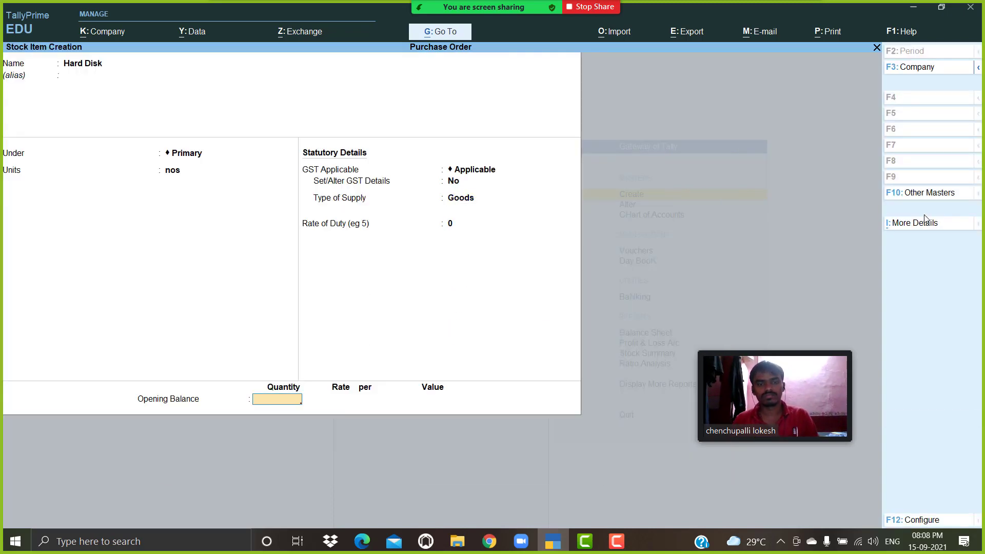
{"action": "key", "text": "Return"}
{"action": "key", "text": "Return"}
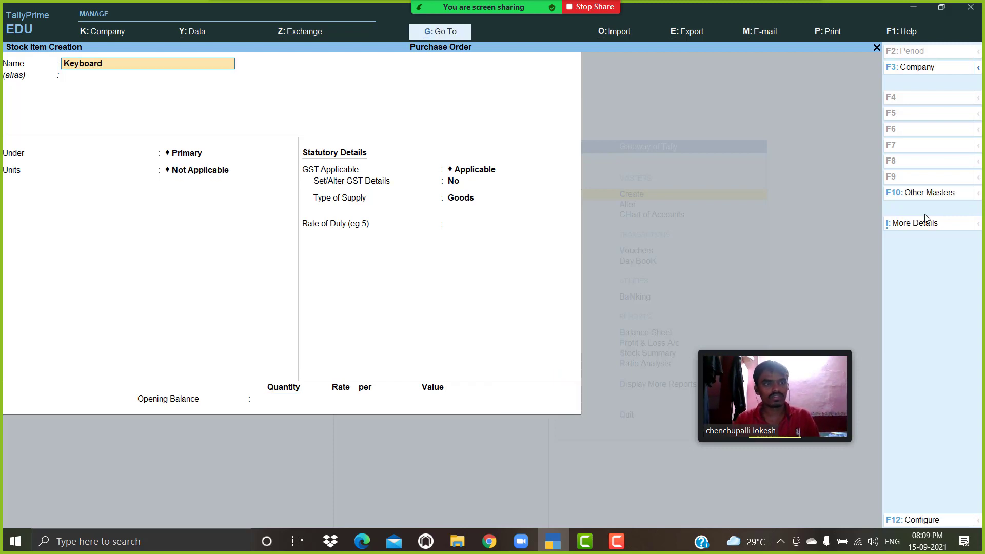
Start a stock item named Keyboard under Primary with nos as its unit.
{"action": "key", "text": "Return"}
{"action": "key", "text": "Return"}
{"action": "key", "text": "Return"}
{"action": "key", "text": "Return"}
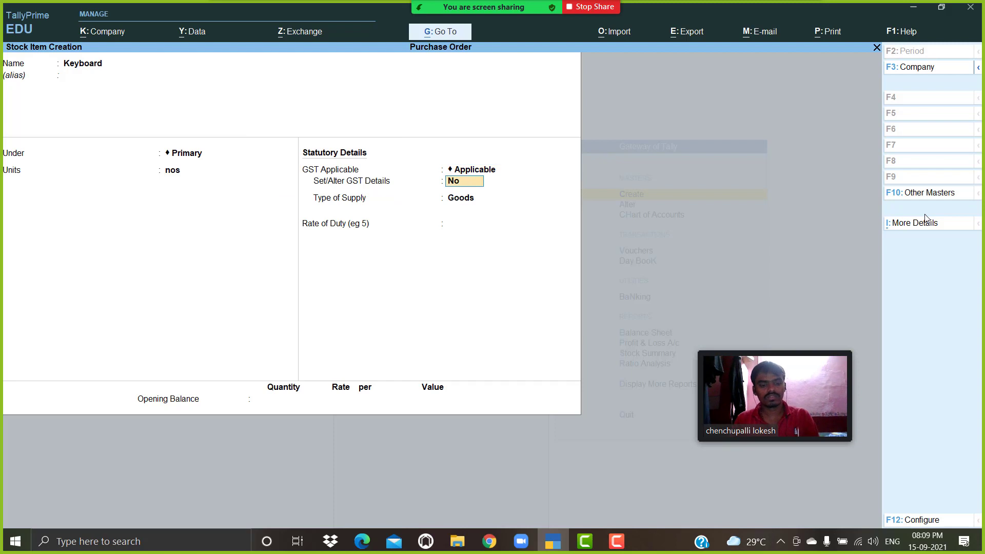
Open the detailed GST settings for Keyboard and enter a tax rate entry from 1-Apr-21 with HSN/SAC 852369.
{"action": "key", "text": "y"}
{"action": "left_click", "coordinate": [925, 214]}
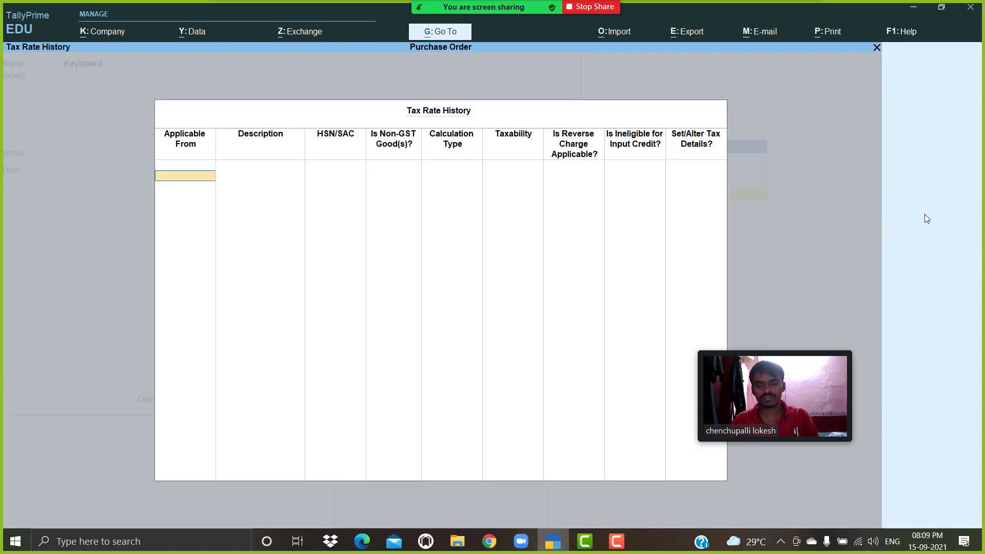
{"action": "type", "text": "14"}
{"action": "key", "text": "BackSpace"}
{"action": "key", "text": "BackSpace"}
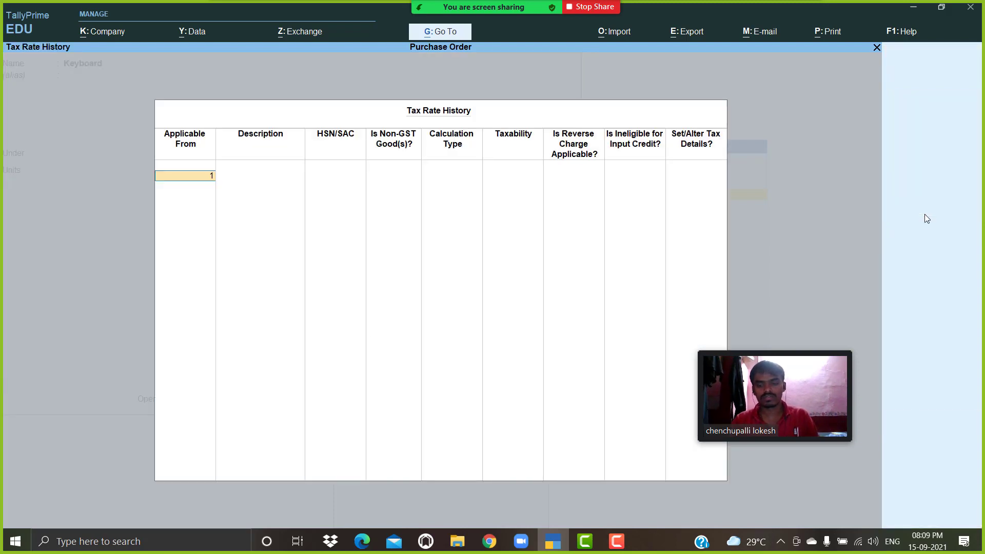
{"action": "type", "text": "1-4"}
{"action": "key", "text": "Return"}
{"action": "type", "text": "852369"}
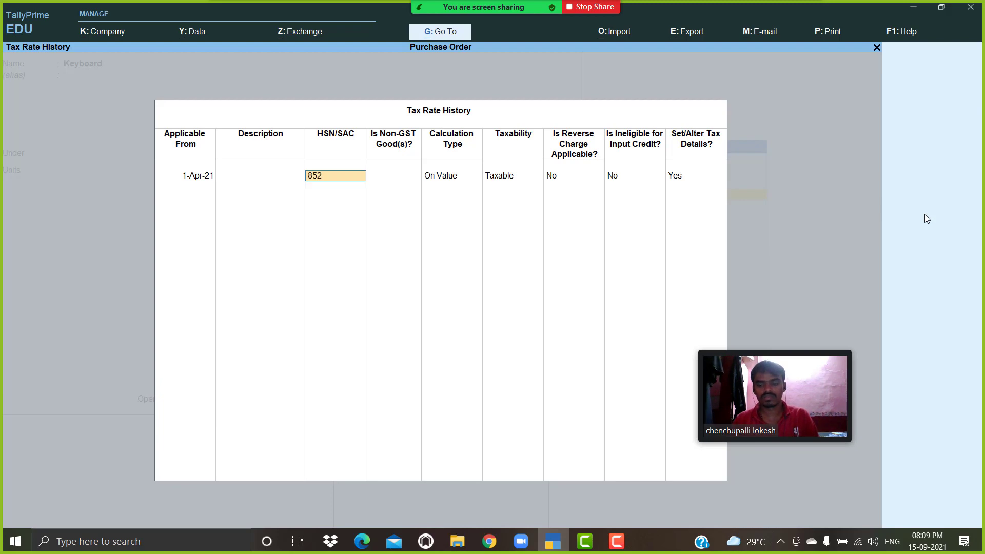
Keep the Keyboard tax entry as Taxable on value and set its integrated tax rate to 18%.
{"action": "key", "text": "Return"}
{"action": "key", "text": "Return"}
{"action": "key", "text": "Return"}
{"action": "key", "text": "Return"}
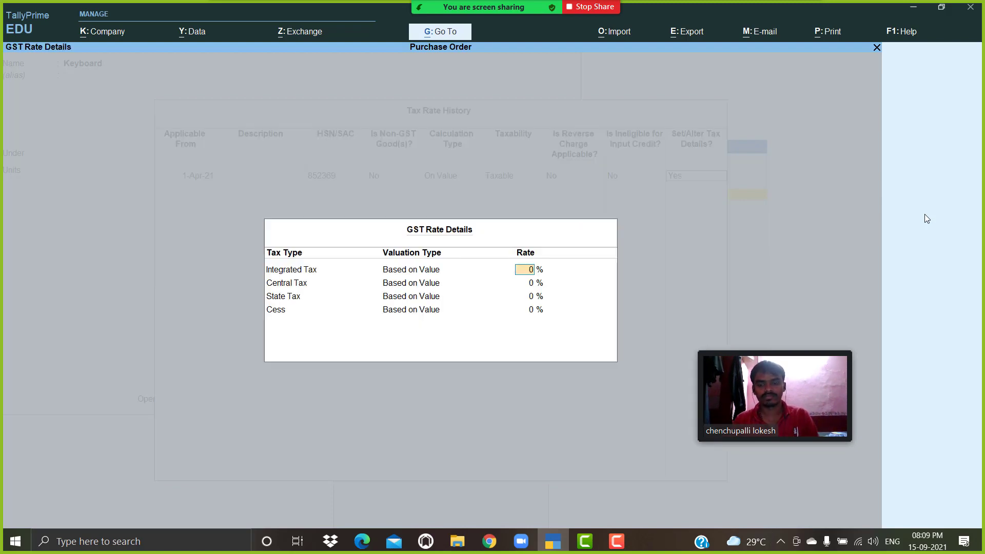
{"action": "type", "text": "18"}
{"action": "key", "text": "Return"}
Accept the GST details for Keyboard and save the stock item as Goods without an opening balance.
{"action": "key", "text": "Return"}
{"action": "key", "text": "Return"}
{"action": "key", "text": "Return"}
{"action": "key", "text": "Return"}
{"action": "key", "text": "Return"}
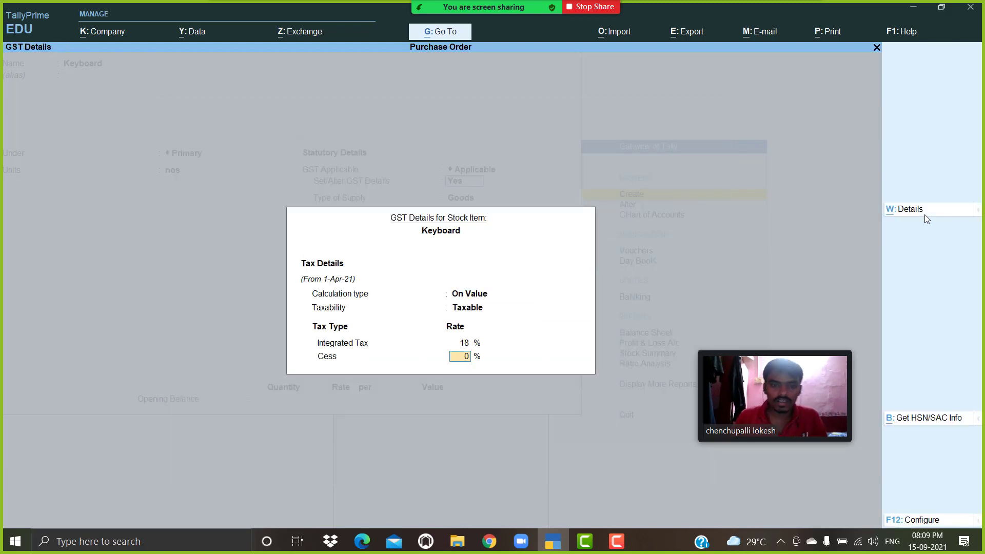
{"action": "key", "text": "Return"}
{"action": "key", "text": "Return"}
{"action": "key", "text": "Return"}
{"action": "key", "text": "Return"}
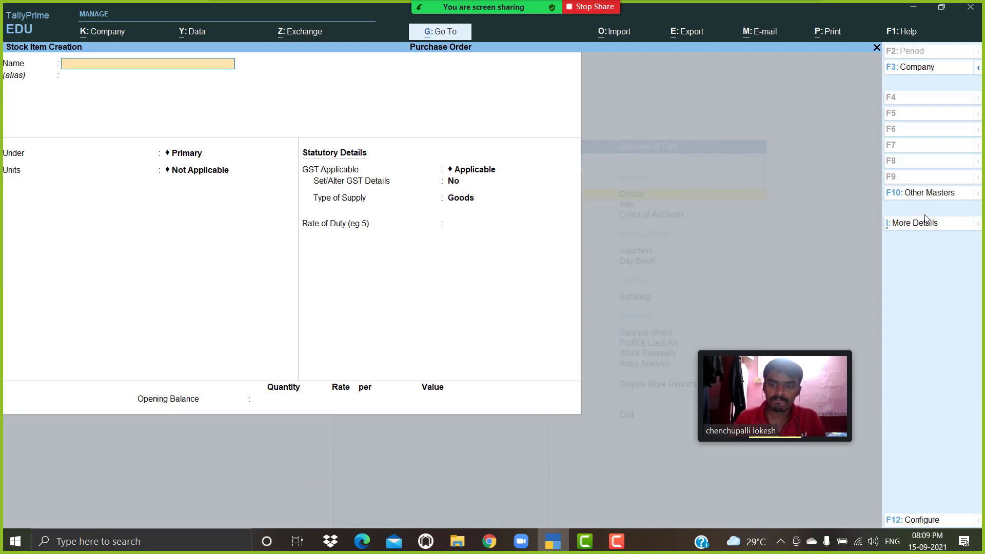
Leave stock item creation and open voucher entry from the Gateway of Tally.
{"action": "key", "text": "Escape"}
{"action": "key", "text": "Return"}
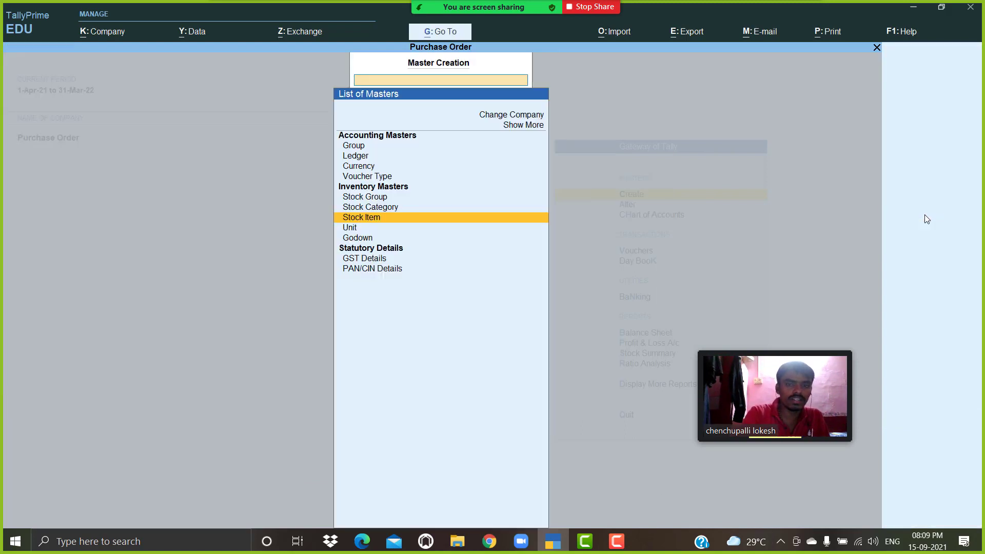
{"action": "key", "text": "Escape"}
{"action": "key", "text": "Down"}
{"action": "key", "text": "Down"}
{"action": "key", "text": "Down"}
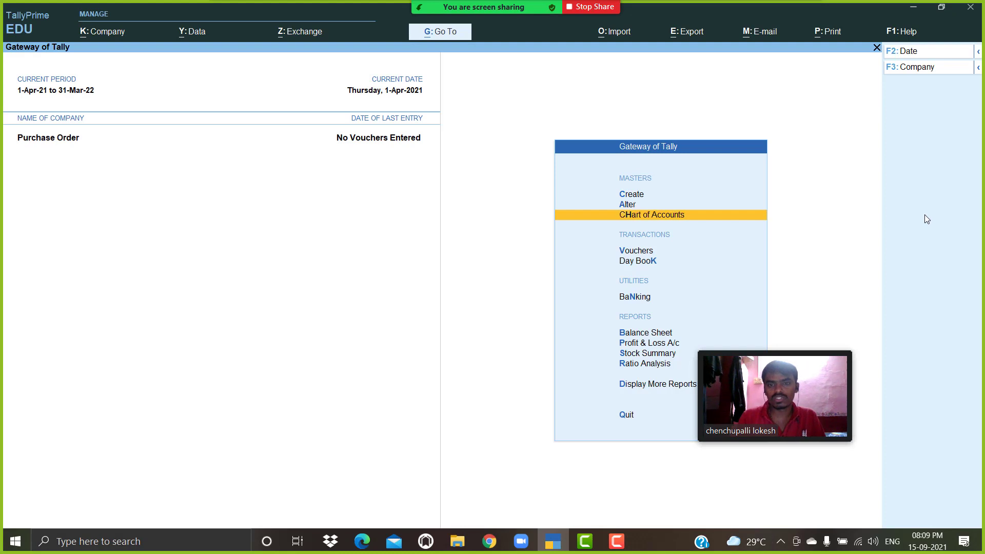
{"action": "key", "text": "Return"}
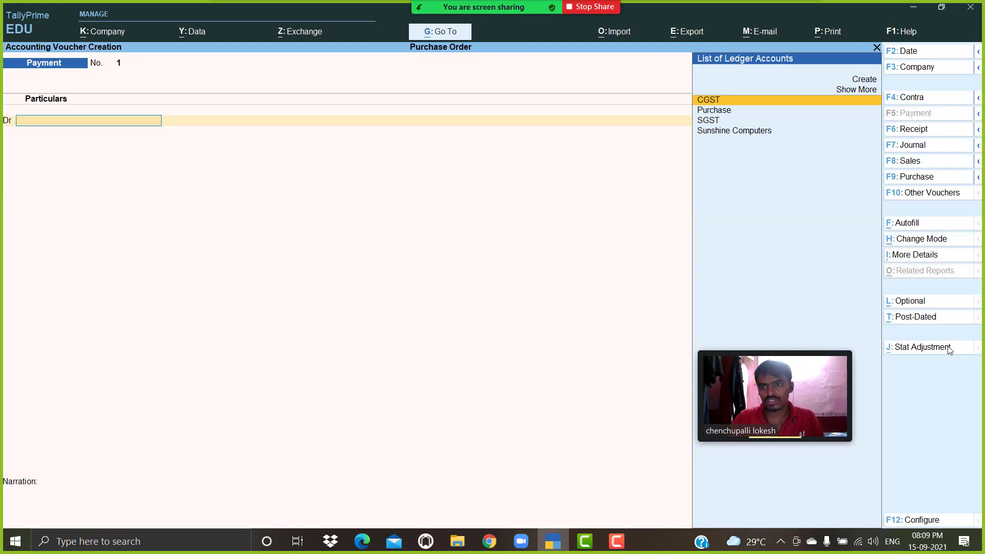
Show the inactive voucher types, then activate Purchase Order and switch voucher entry to it.
{"action": "left_click", "coordinate": [936, 198]}
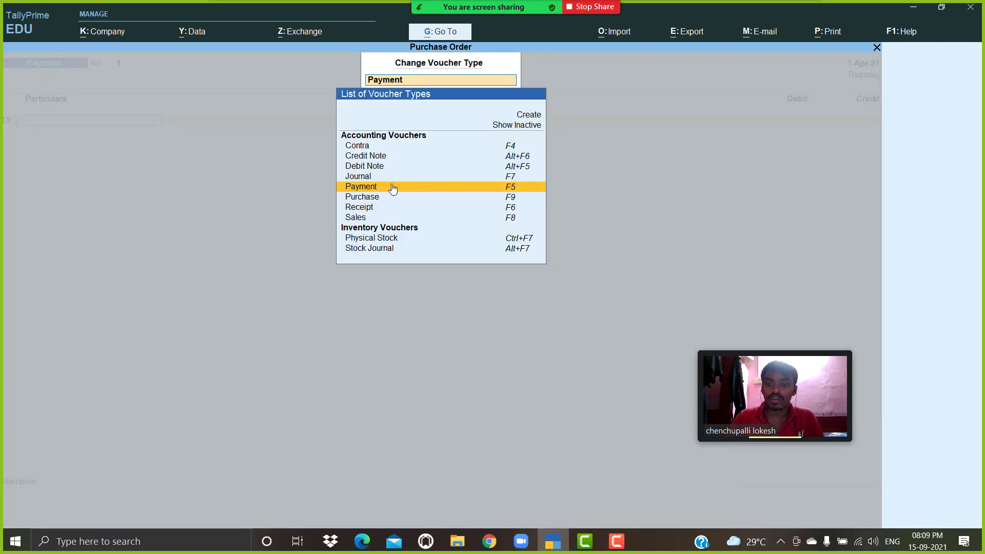
{"action": "left_click", "coordinate": [516, 129]}
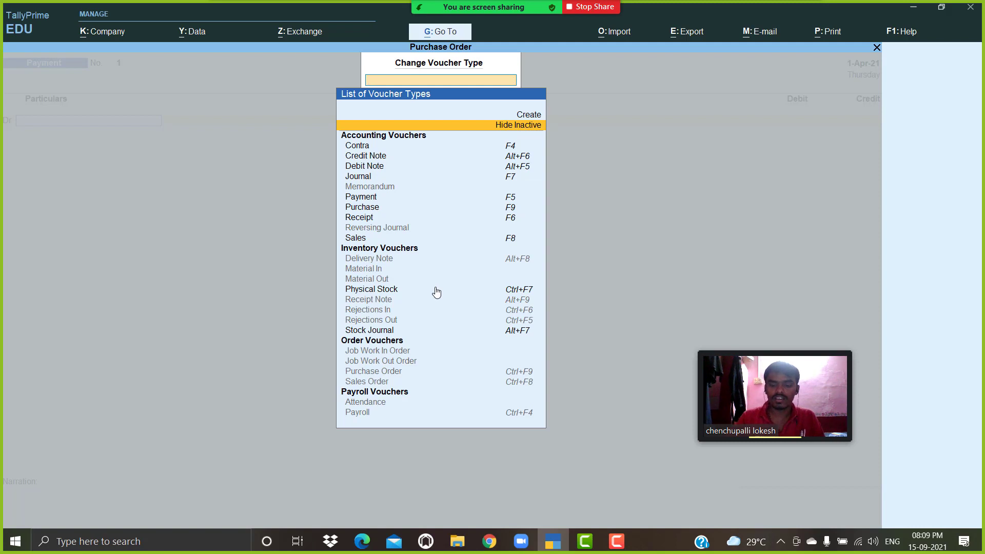
{"action": "key", "text": "Down"}
{"action": "key", "text": "Down"}
{"action": "key", "text": "Down"}
{"action": "key", "text": "Down"}
{"action": "key", "text": "Down"}
{"action": "key", "text": "Down"}
{"action": "key", "text": "Down"}
{"action": "key", "text": "Down"}
{"action": "key", "text": "Down"}
{"action": "key", "text": "Down"}
{"action": "key", "text": "Down"}
{"action": "key", "text": "Down"}
{"action": "key", "text": "Down"}
{"action": "key", "text": "Down"}
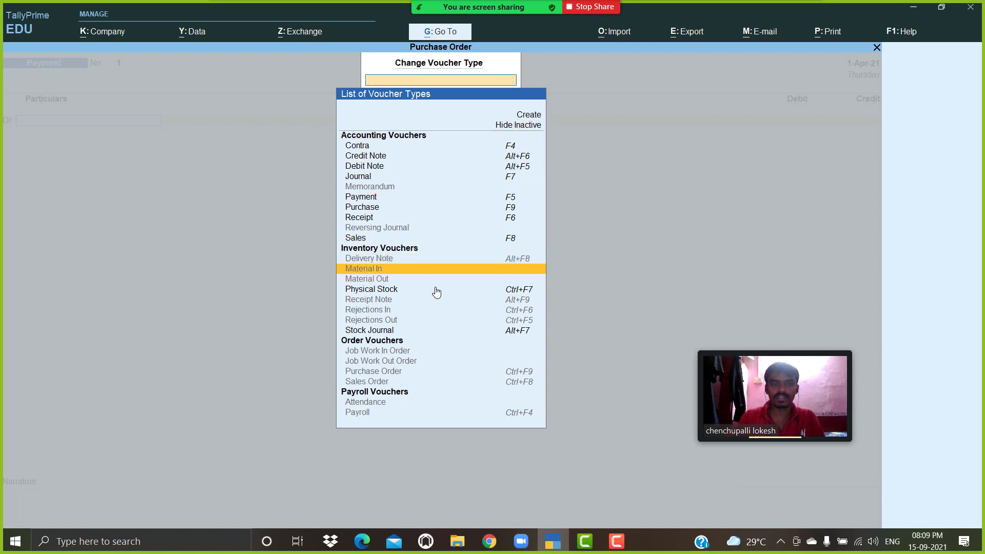
{"action": "key", "text": "Down"}
{"action": "key", "text": "Down"}
{"action": "key", "text": "Down"}
{"action": "key", "text": "Down"}
{"action": "key", "text": "Down"}
{"action": "key", "text": "Down"}
{"action": "key", "text": "Down"}
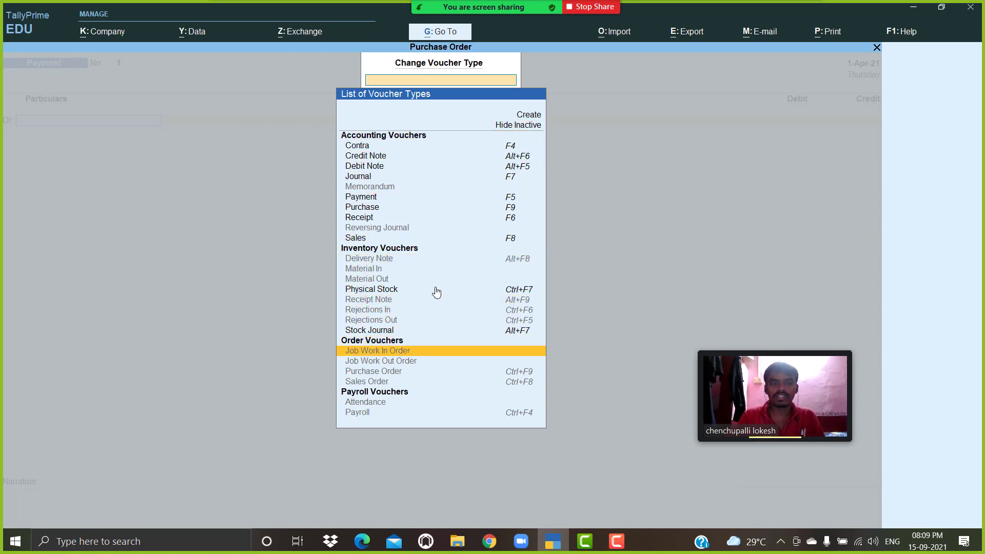
{"action": "key", "text": "Down"}
{"action": "key", "text": "Down"}
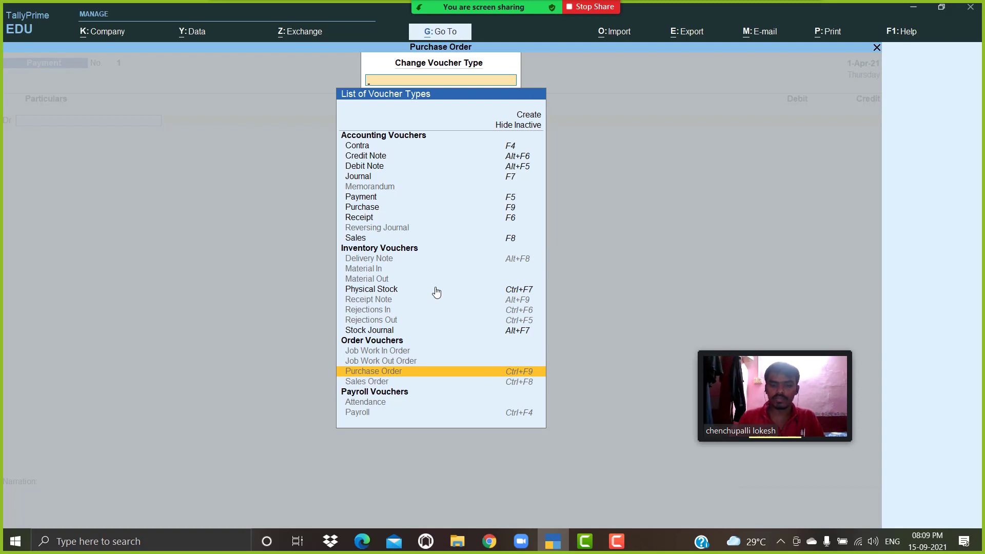
{"action": "key", "text": "Return"}
{"action": "key", "text": "Return"}
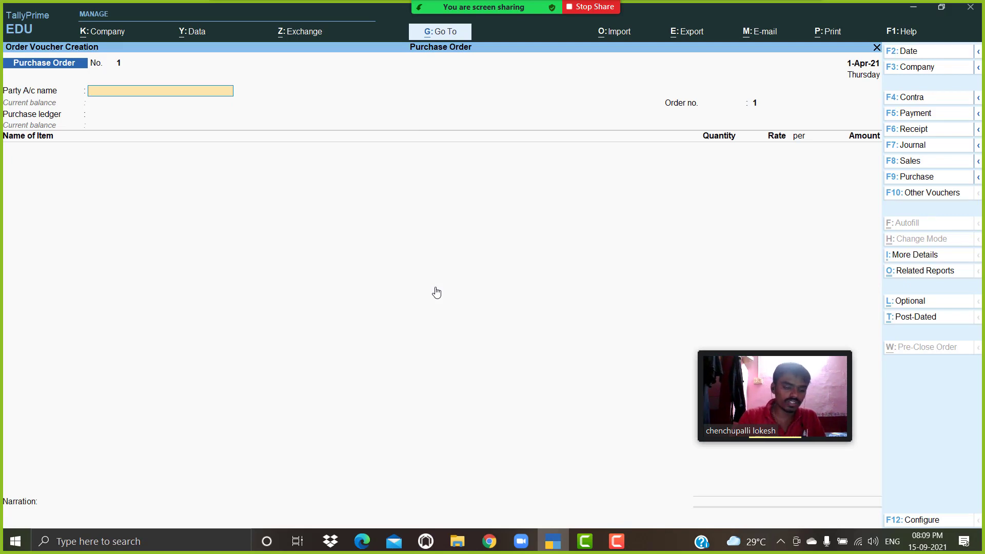
Set Sunshine Computers as the purchase order's party and accept its party details with Andhra Pradesh as the state.
{"action": "type", "text": "S"}
{"action": "key", "text": "Return"}
{"action": "key", "text": "Return"}
{"action": "key", "text": "Return"}
{"action": "key", "text": "Return"}
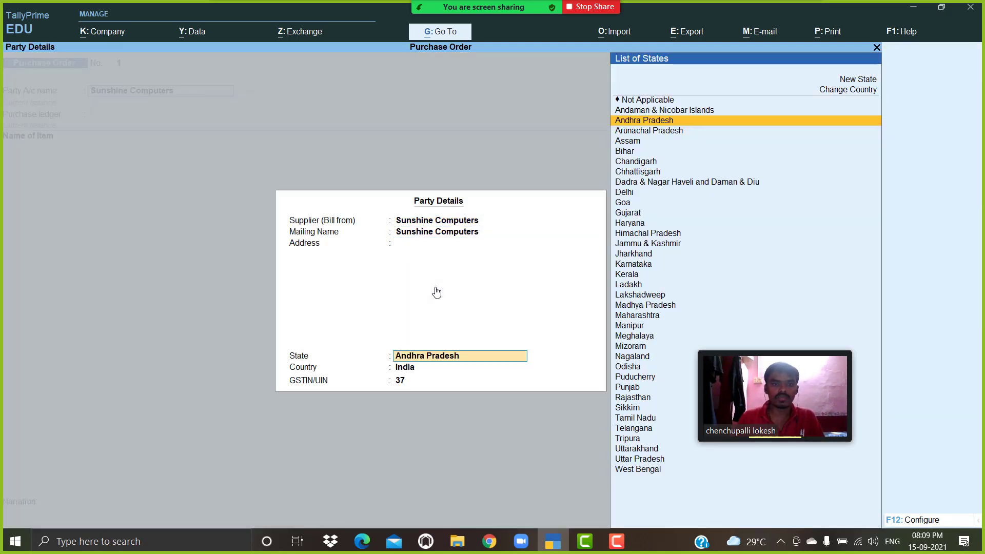
{"action": "key", "text": "Return"}
{"action": "key", "text": "Return"}
{"action": "key", "text": "Return"}
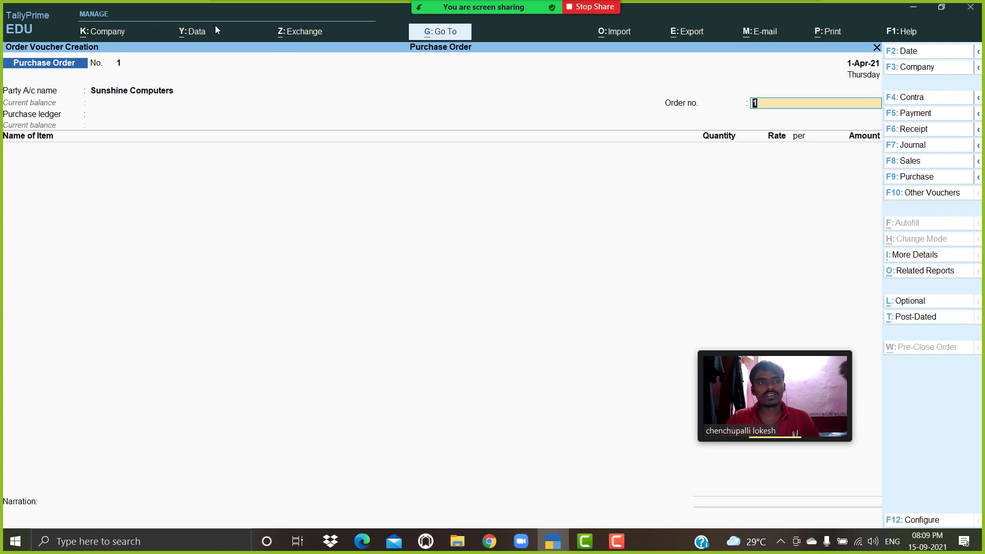
{"action": "mouse_move", "coordinate": [322, 7]}
{"action": "left_click", "coordinate": [293, 16]}
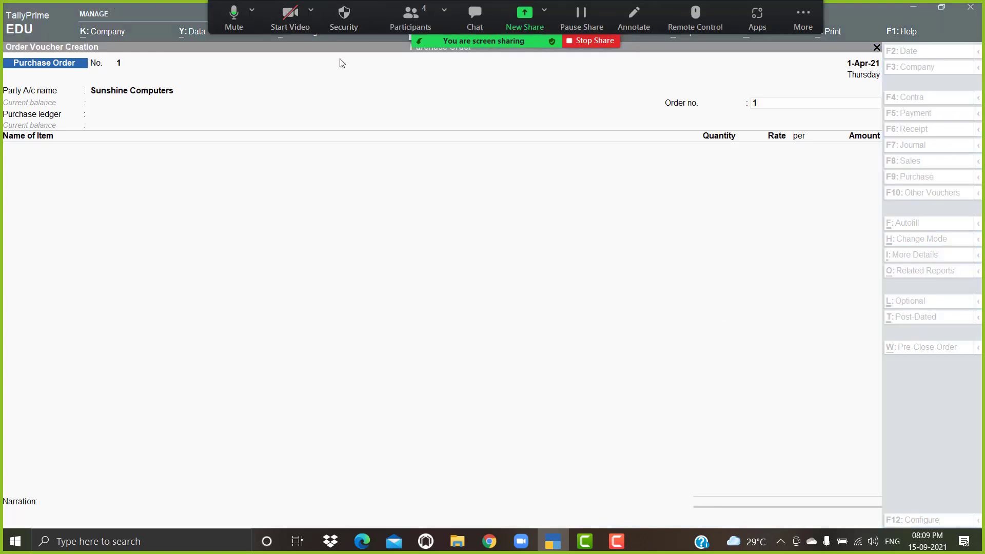
{"action": "left_click", "coordinate": [768, 111]}
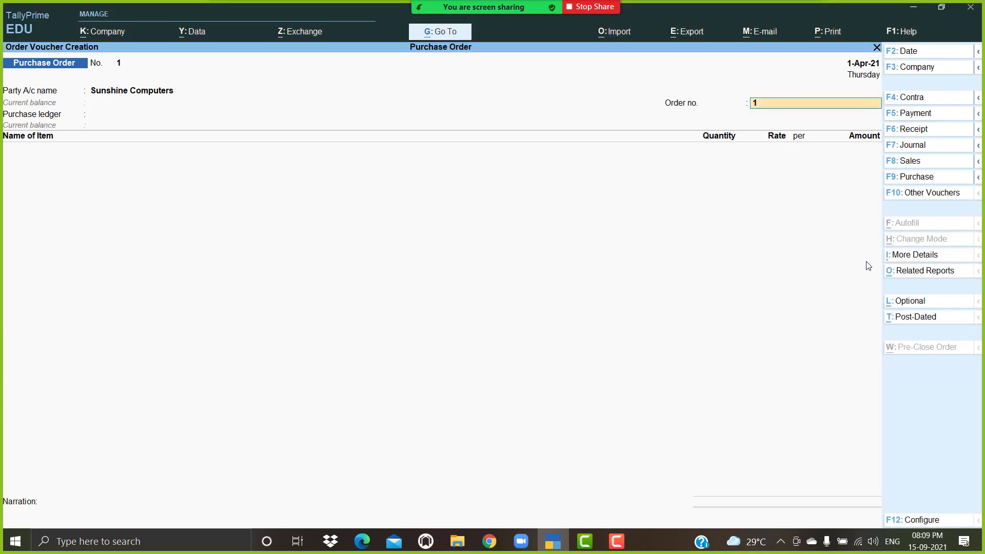
{"action": "key", "text": "BackSpace"}
{"action": "type", "text": "ss"}
{"action": "key", "text": "BackSpace"}
{"action": "key", "text": "BackSpace"}
{"action": "key", "text": "Return"}
{"action": "key", "text": "Return"}
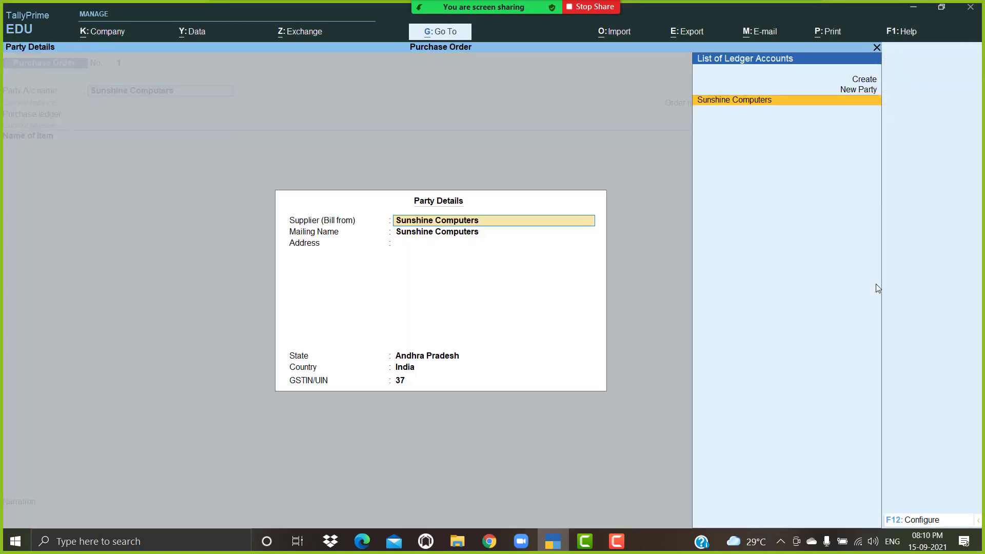
{"action": "key", "text": "Return"}
{"action": "key", "text": "Return"}
{"action": "key", "text": "Return"}
{"action": "key", "text": "Return"}
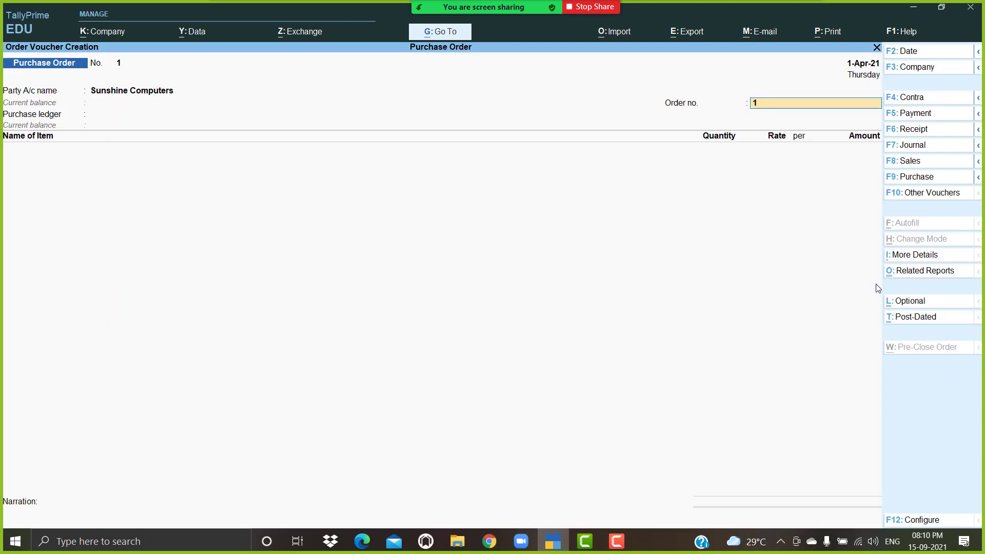
Enter the supplier order number in the purchase order and set Purchase as the purchase ledger.
{"action": "type", "text": "SS-001"}
{"action": "key", "text": "Return"}
{"action": "key", "text": "Return"}
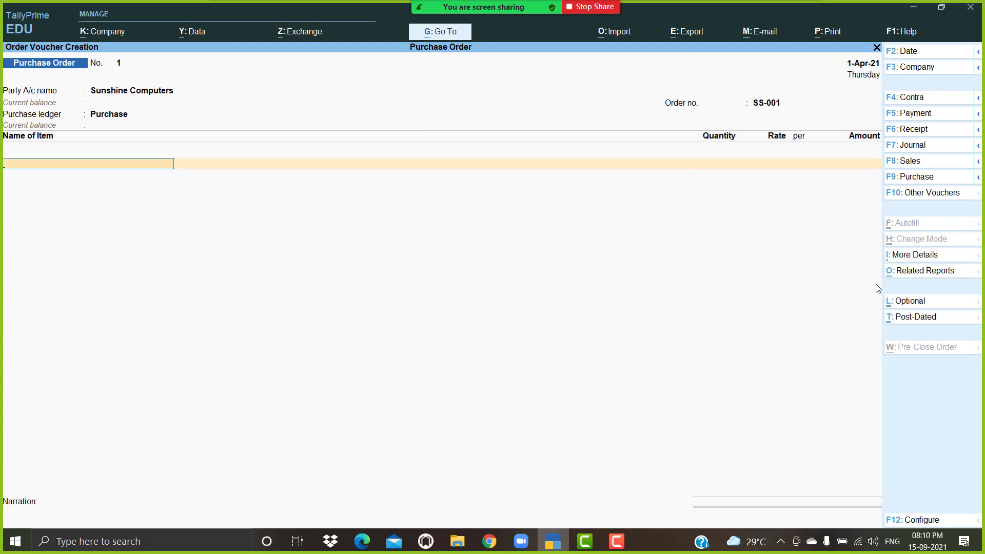
Add the item Monitor to the purchase order, due on 1-Apr-21, with a quantity of 100 nos at a rate of 3,500.
{"action": "type", "text": "M"}
{"action": "key", "text": "Return"}
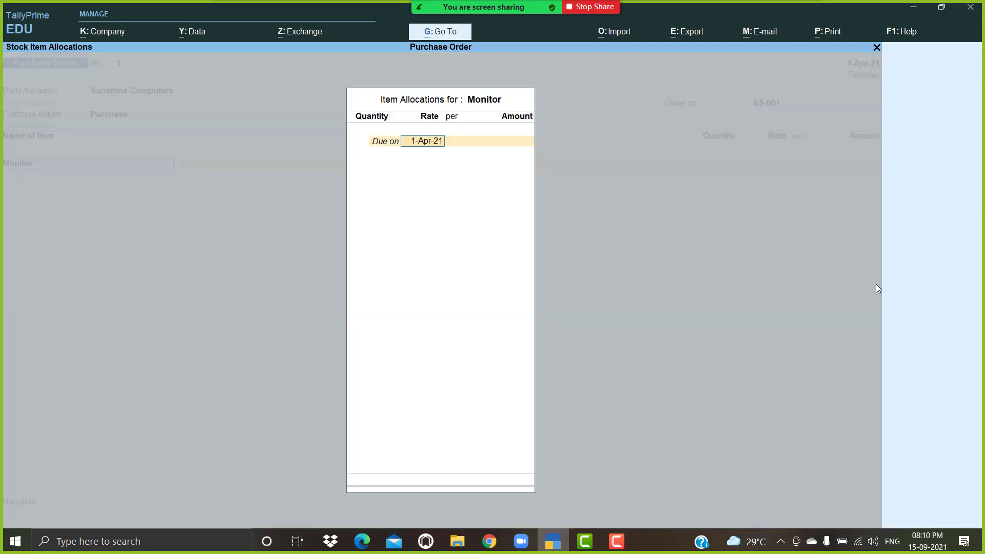
{"action": "key", "text": "Return"}
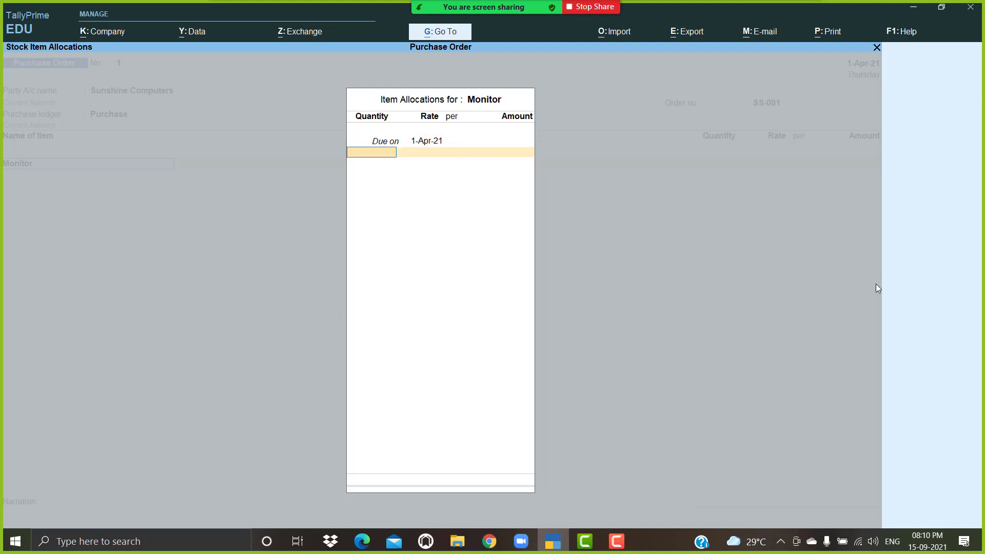
{"action": "type", "text": "100"}
{"action": "key", "text": "Return"}
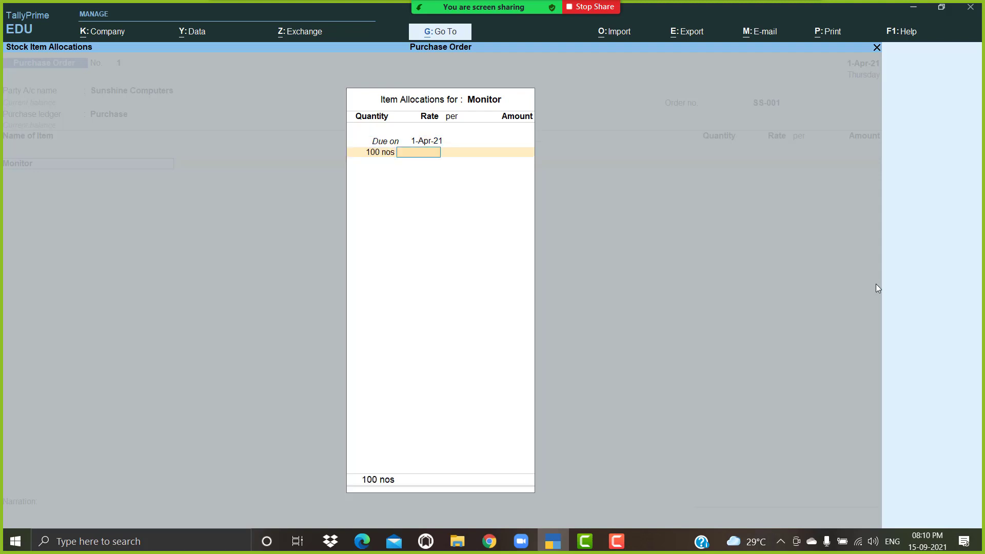
{"action": "type", "text": "3,500"}
{"action": "key", "text": "Return"}
{"action": "key", "text": "Return"}
{"action": "key", "text": "Return"}
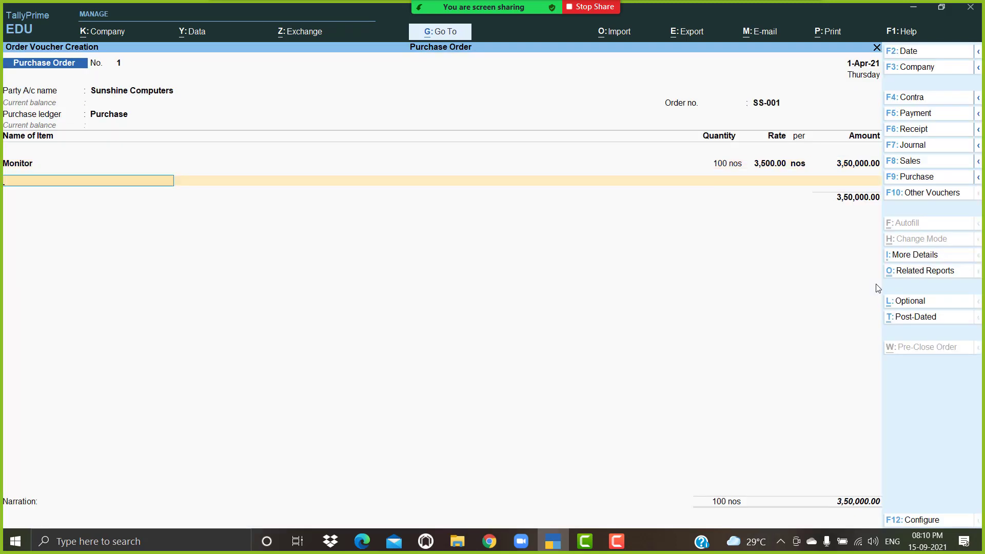
Add the item Ram to the order, due on 1-Apr-21, with a quantity of 100 nos at a rate of 1,200.
{"action": "type", "text": "R"}
{"action": "key", "text": "Return"}
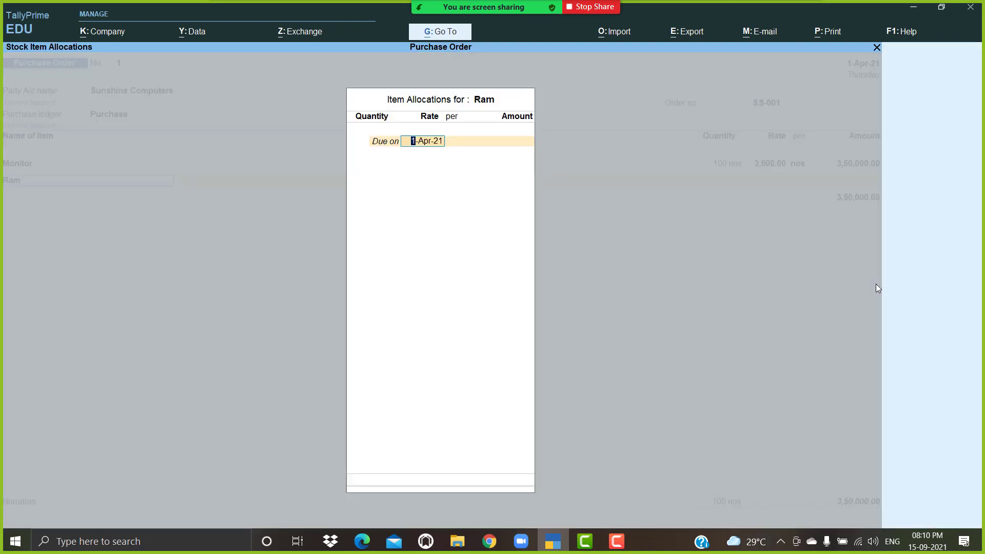
{"action": "key", "text": "Return"}
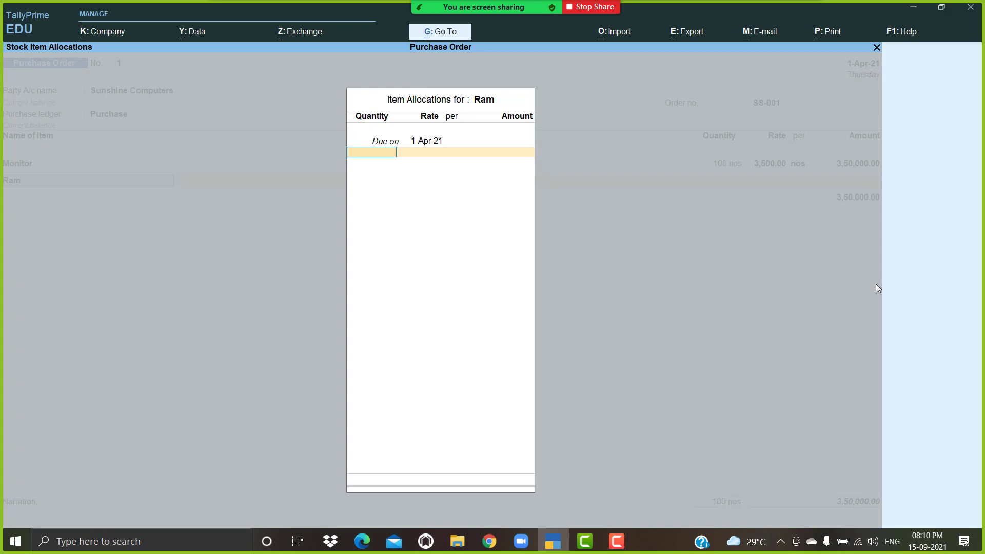
{"action": "type", "text": "100"}
{"action": "key", "text": "Return"}
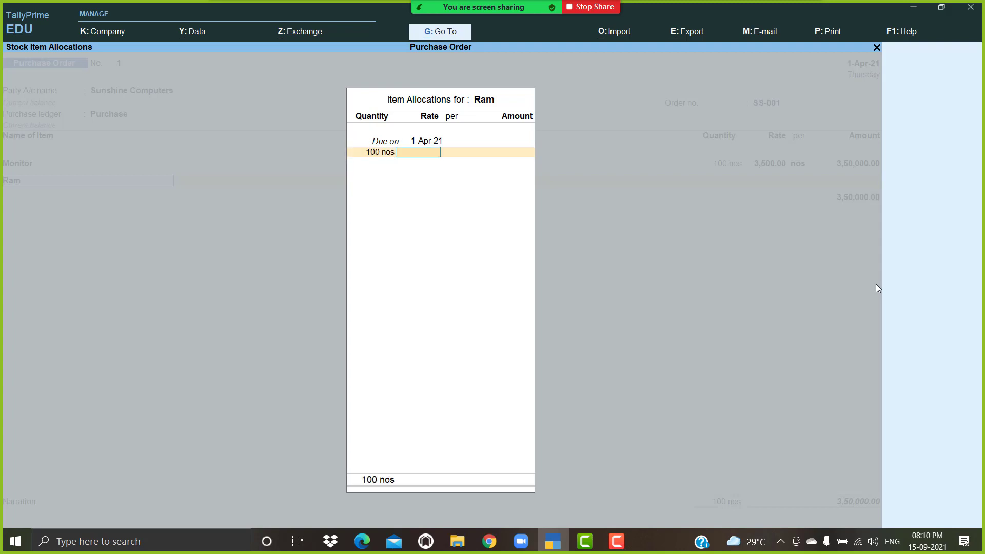
{"action": "type", "text": "1200"}
{"action": "key", "text": "Return"}
{"action": "key", "text": "Return"}
{"action": "key", "text": "Return"}
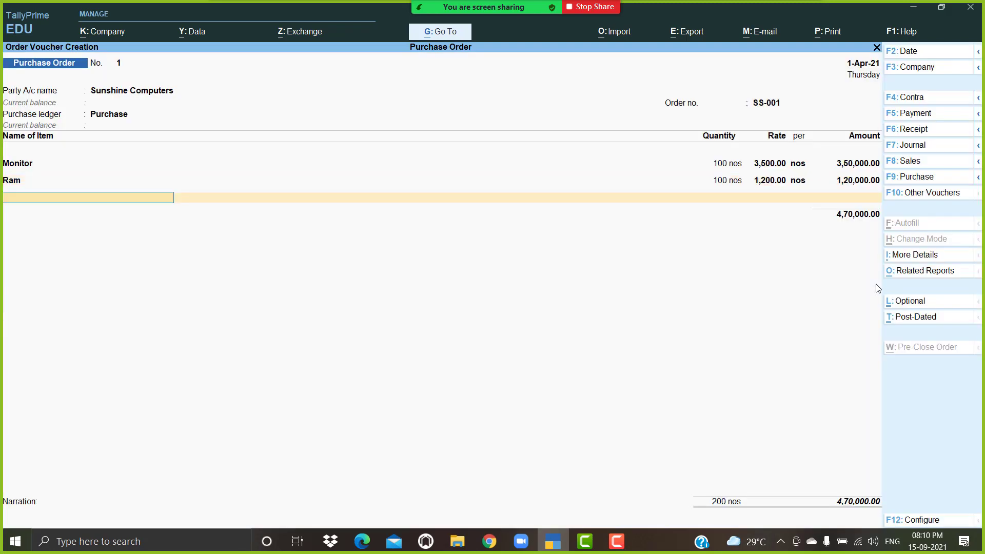
Add the item Hard Disk to the order, due on 1-Apr-21, with a quantity of 100 nos at a rate of 2,700.
{"action": "type", "text": "H"}
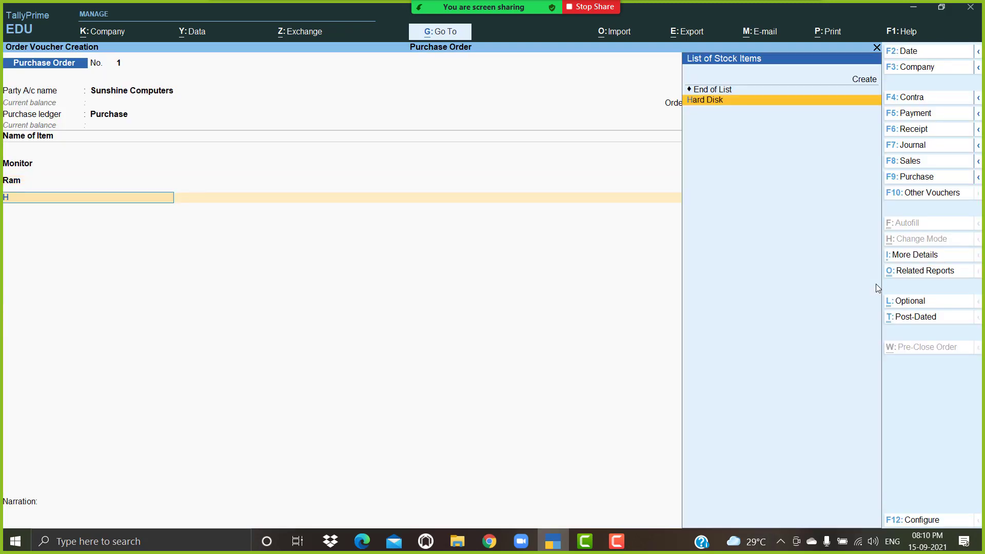
{"action": "key", "text": "Return"}
{"action": "type", "text": "1"}
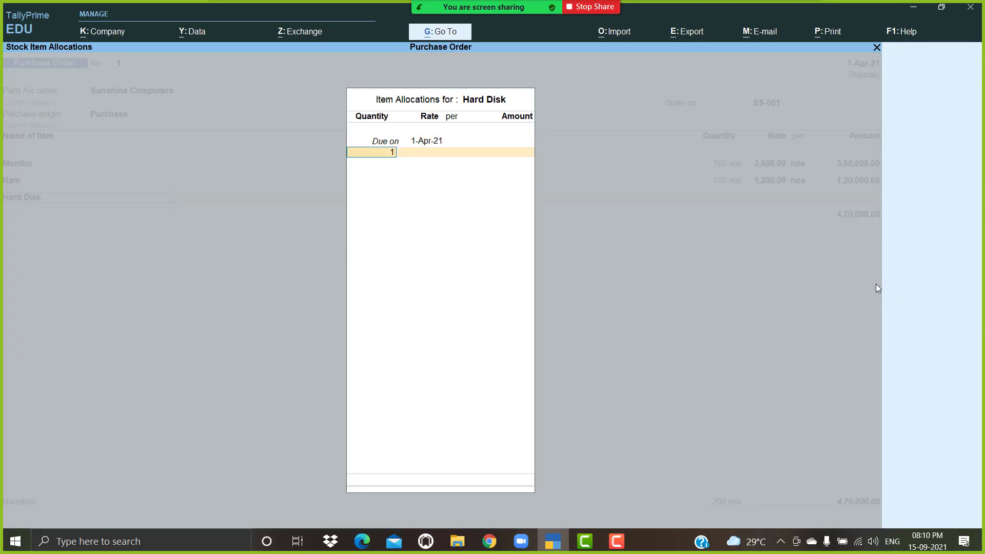
{"action": "type", "text": "00"}
{"action": "key", "text": "Return"}
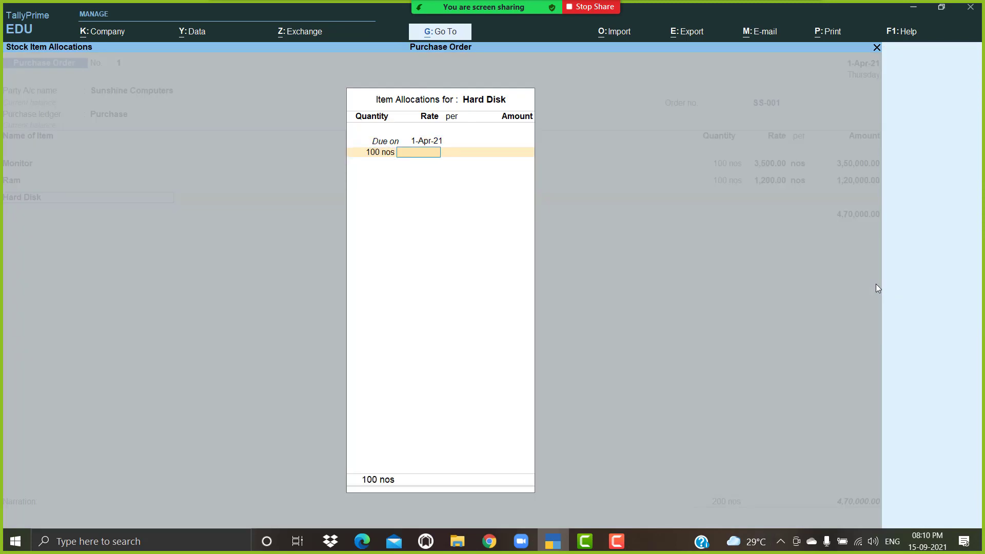
{"action": "type", "text": "2700"}
{"action": "key", "text": "Return"}
{"action": "key", "text": "Return"}
{"action": "key", "text": "Return"}
{"action": "key", "text": "Return"}
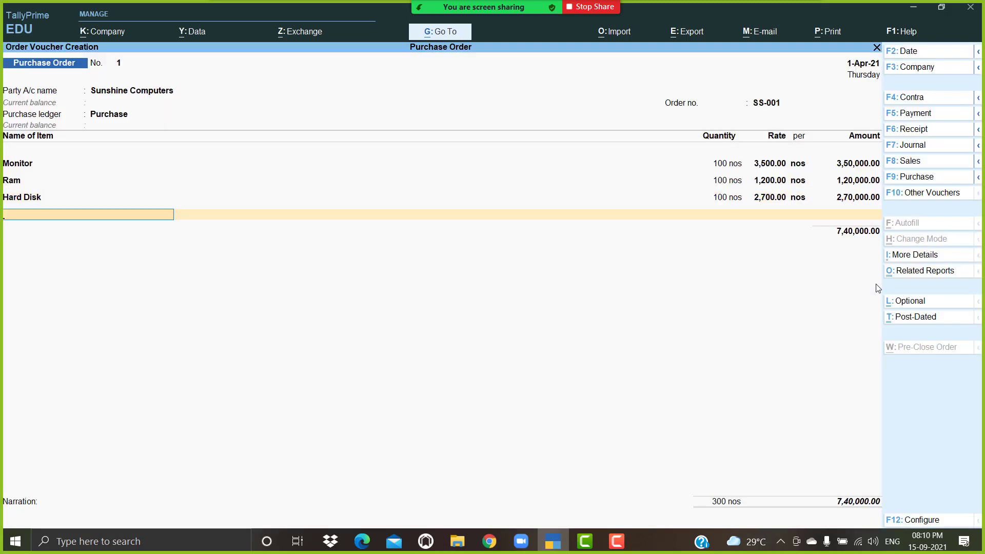
Add the item Keyboard to the order, due on 1-Apr-21, with a quantity of 100 nos at a rate of 300.
{"action": "type", "text": "k"}
{"action": "key", "text": "Return"}
{"action": "key", "text": "Return"}
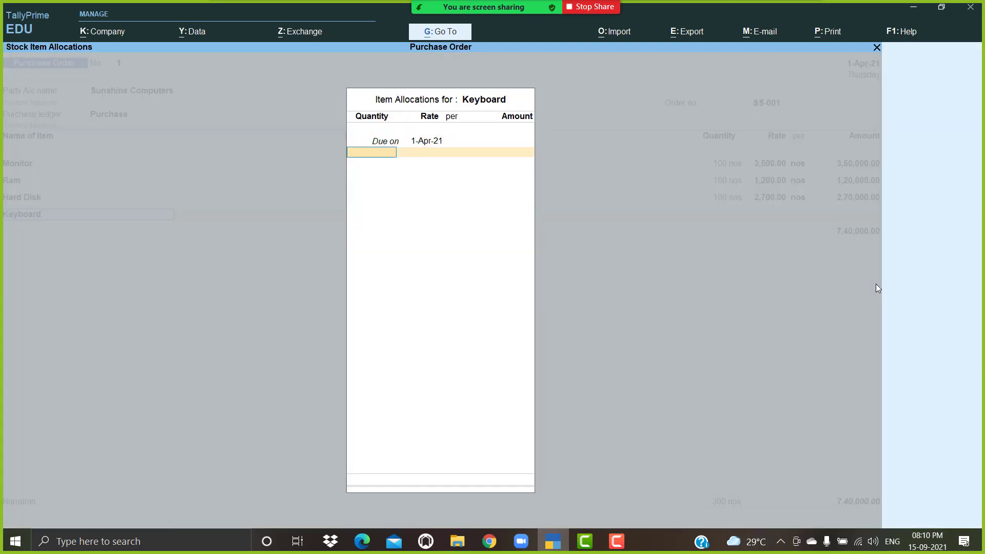
{"action": "type", "text": "100"}
{"action": "key", "text": "Return"}
{"action": "type", "text": "300"}
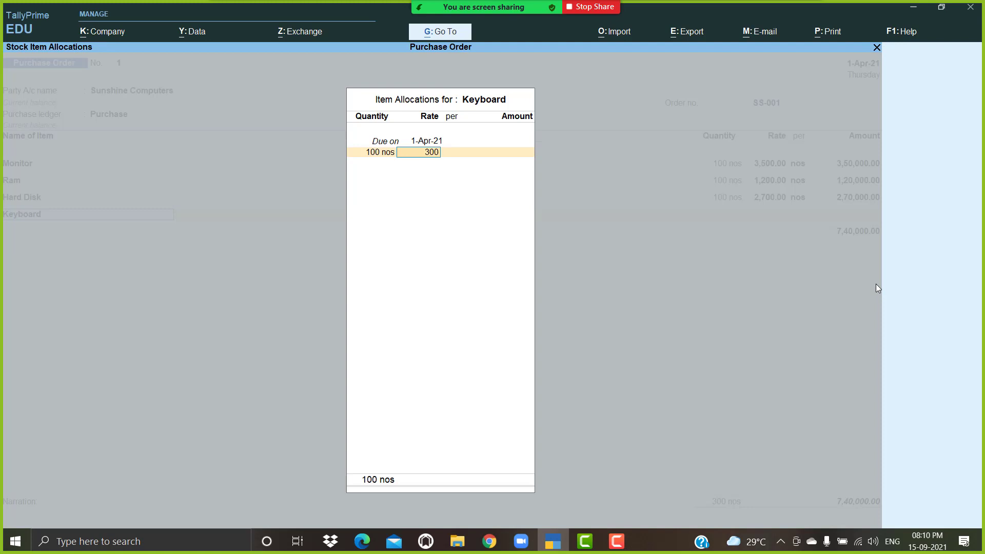
{"action": "key", "text": "Return"}
{"action": "key", "text": "Return"}
{"action": "key", "text": "Return"}
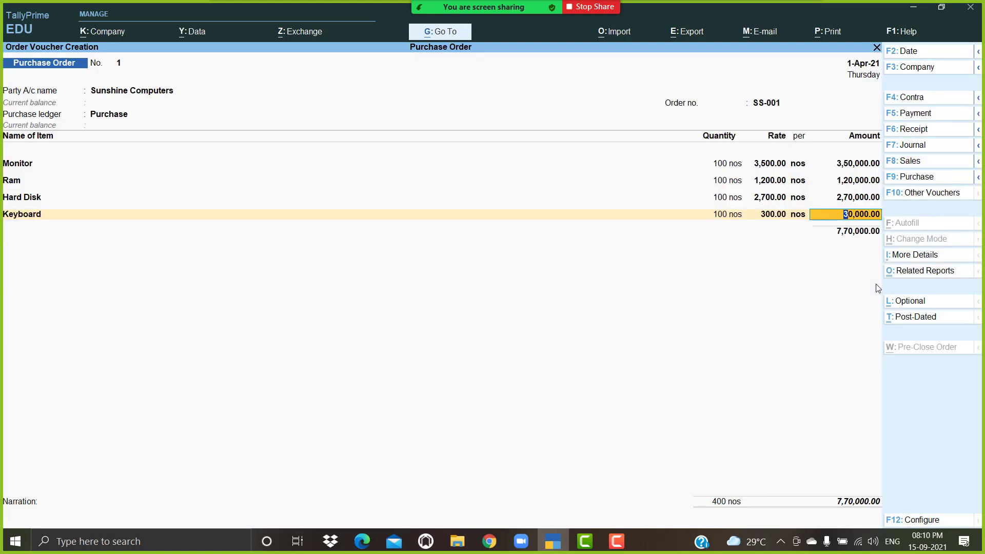
{"action": "key", "text": "Return"}
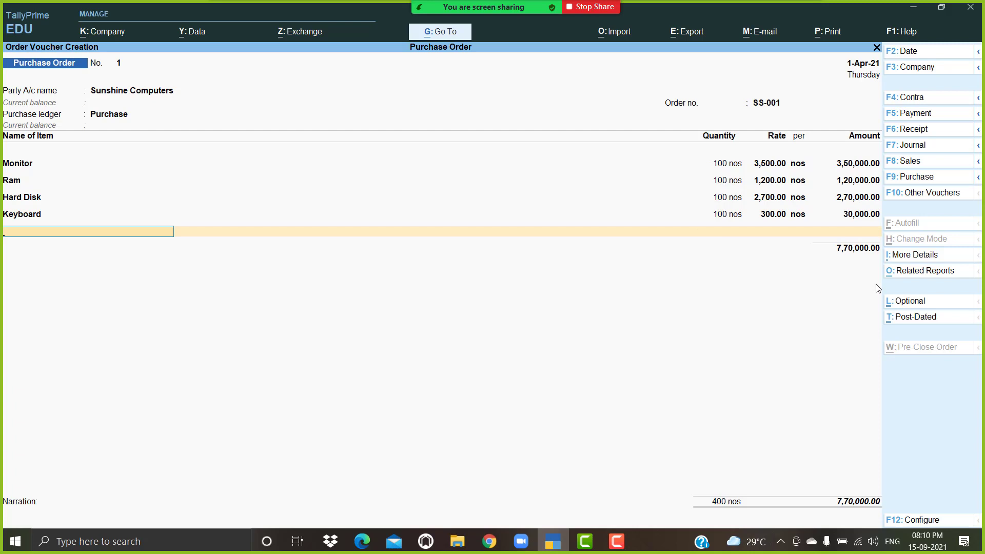
End the item list, add the CGST ledger below it, and save the purchase order without a narration.
{"action": "key", "text": "Return"}
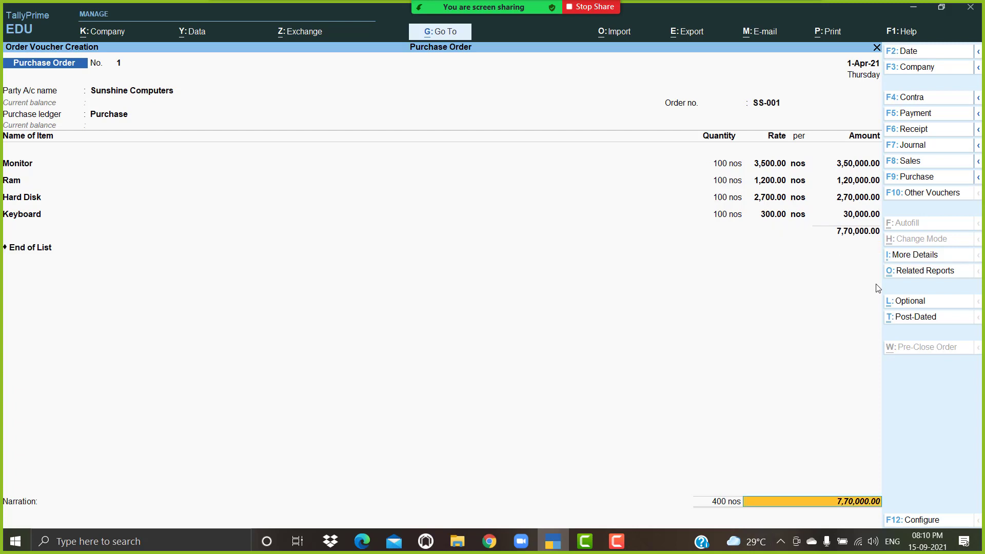
{"action": "key", "text": "Return"}
{"action": "key", "text": "Down"}
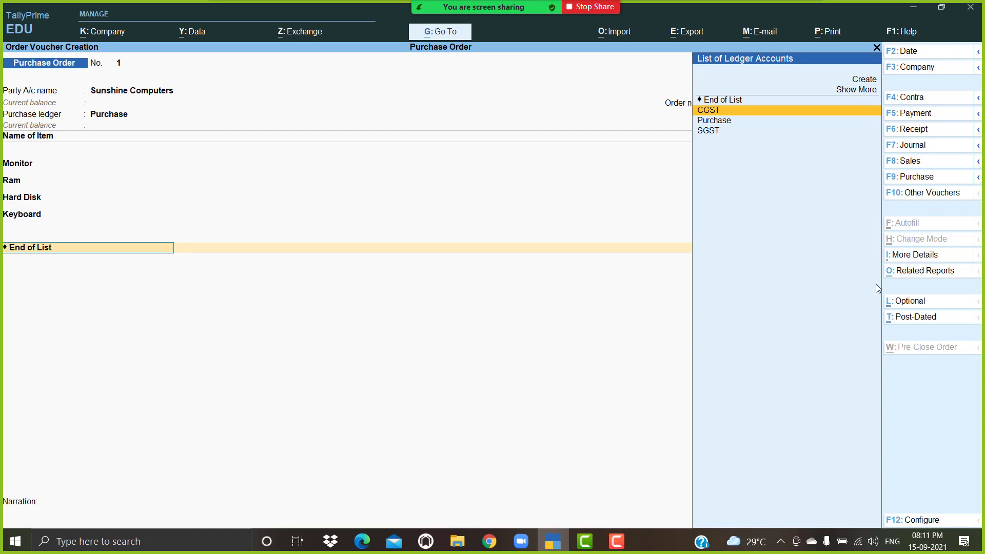
{"action": "key", "text": "Return"}
{"action": "key", "text": "Return"}
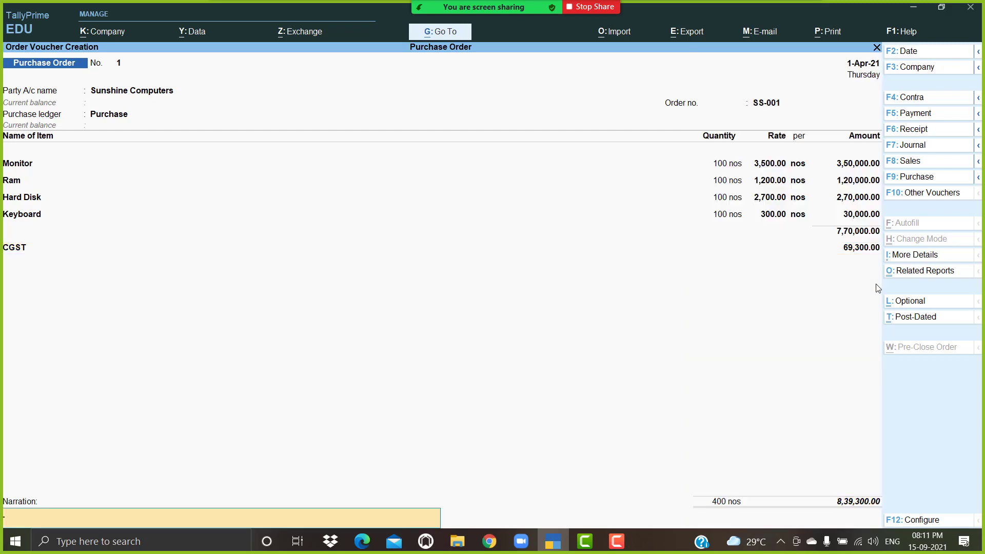
{"action": "key", "text": "Return"}
{"action": "key", "text": "Return"}
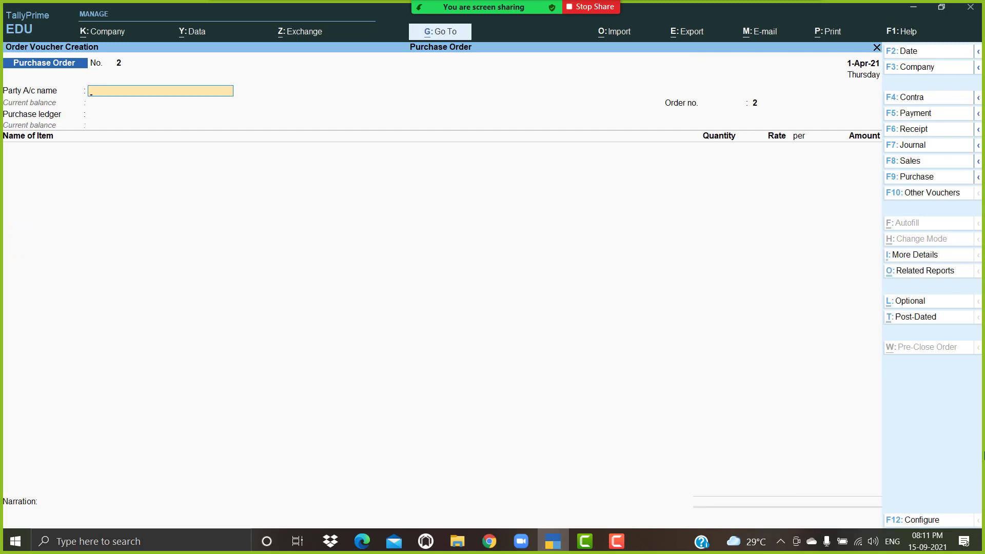
Show the inactive voucher types, then activate Receipt Note and switch voucher entry to it.
{"action": "left_click", "coordinate": [930, 195]}
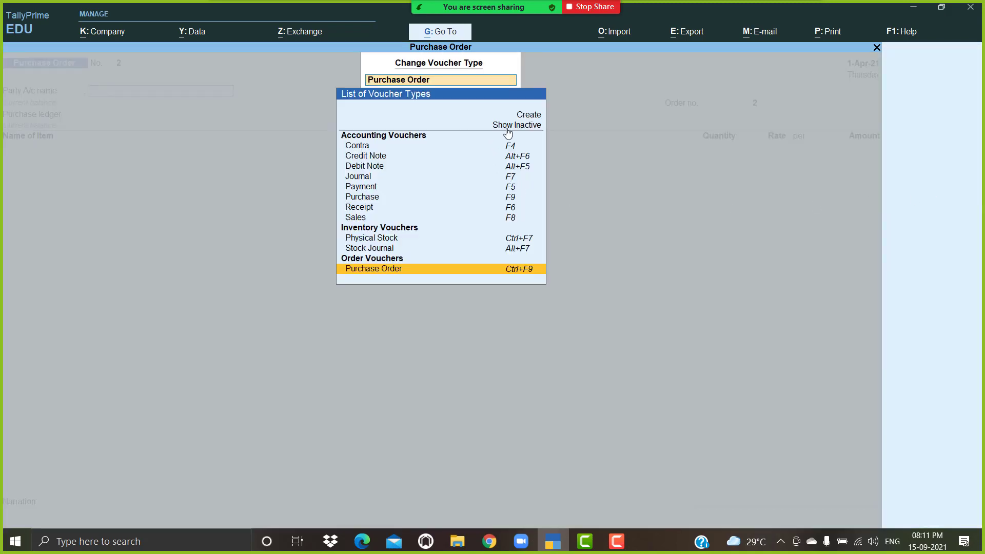
{"action": "left_click", "coordinate": [510, 127]}
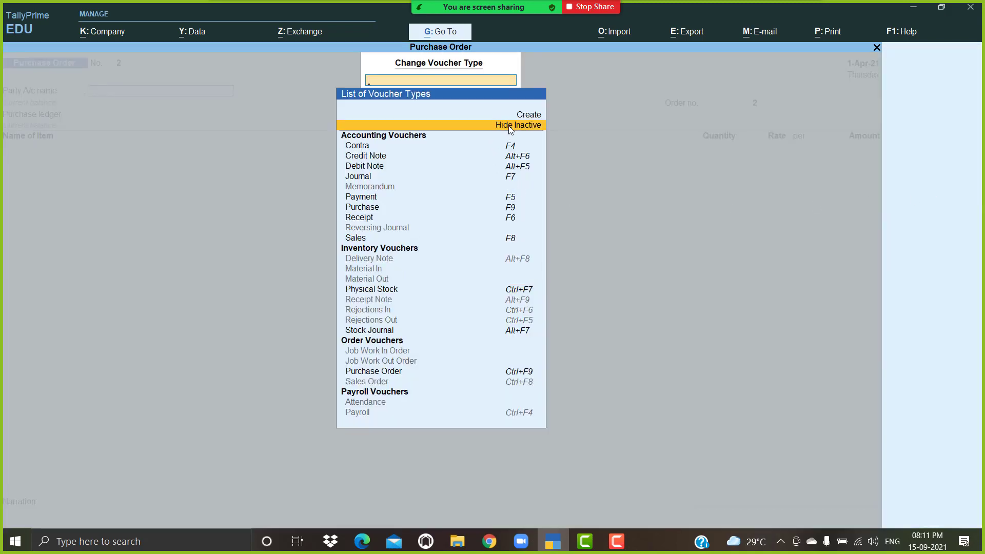
{"action": "key", "text": "Down"}
{"action": "key", "text": "Down"}
{"action": "key", "text": "Down"}
{"action": "key", "text": "Down"}
{"action": "key", "text": "Down"}
{"action": "key", "text": "Down"}
{"action": "key", "text": "Down"}
{"action": "key", "text": "Down"}
{"action": "key", "text": "Down"}
{"action": "key", "text": "Down"}
{"action": "key", "text": "Down"}
{"action": "key", "text": "Down"}
{"action": "key", "text": "Down"}
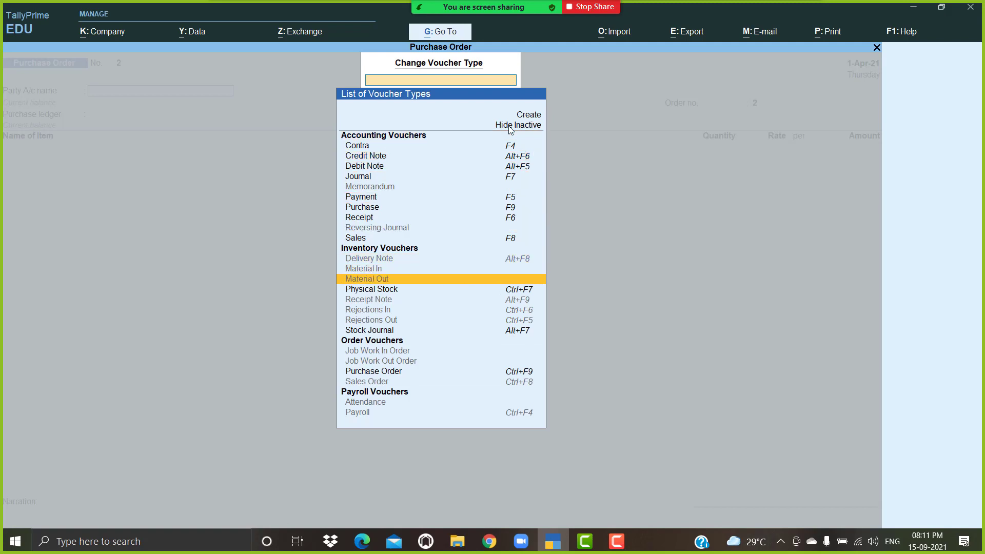
{"action": "key", "text": "Down"}
{"action": "key", "text": "Down"}
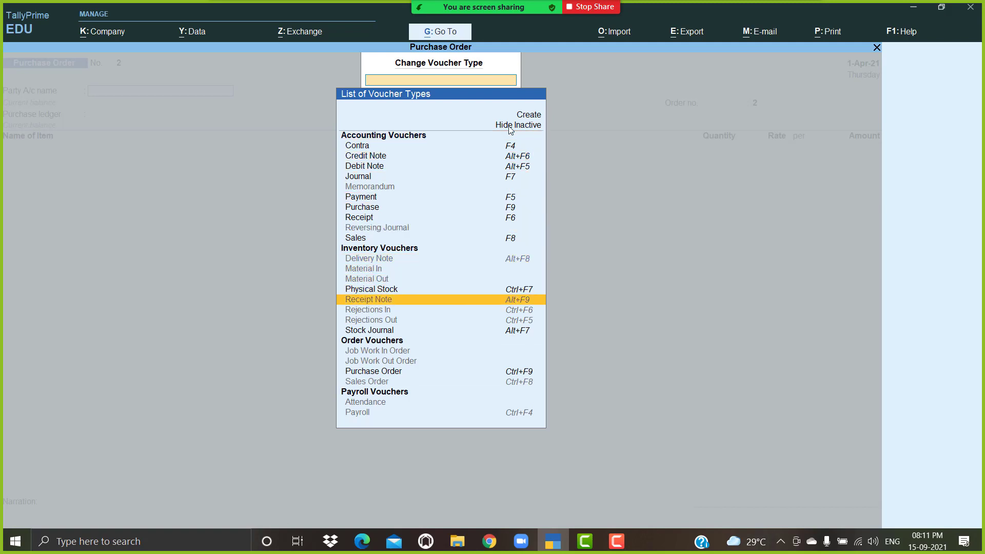
{"action": "key", "text": "Return"}
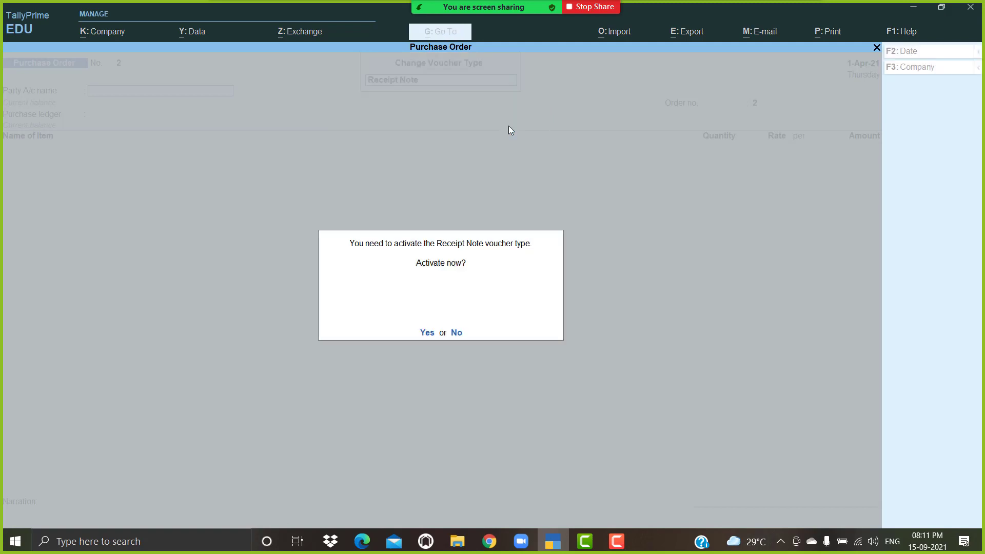
{"action": "key", "text": "Return"}
Leave the receipt note's reference number blank and set Sunshine Computers as the party with Purchase as the purchase ledger.
{"action": "key", "text": "Return"}
{"action": "key", "text": "Return"}
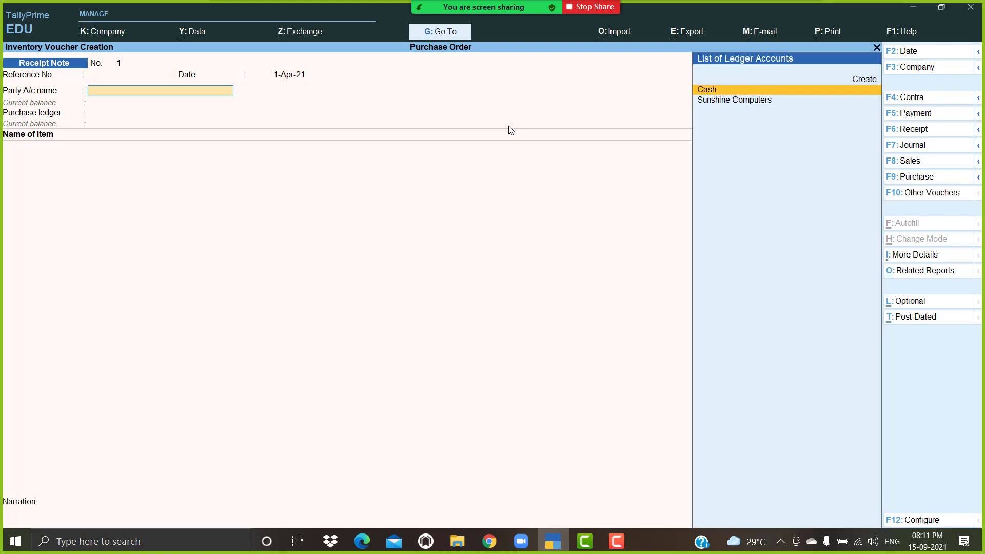
{"action": "key", "text": "Down"}
{"action": "key", "text": "Return"}
{"action": "key", "text": "Return"}
{"action": "key", "text": "Return"}
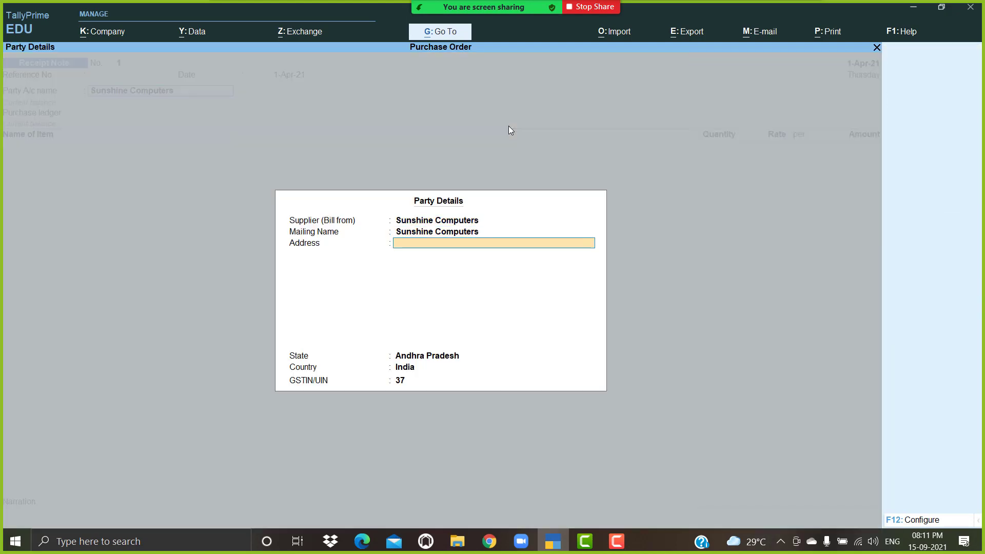
{"action": "key", "text": "Return"}
{"action": "key", "text": "Return"}
{"action": "key", "text": "Return"}
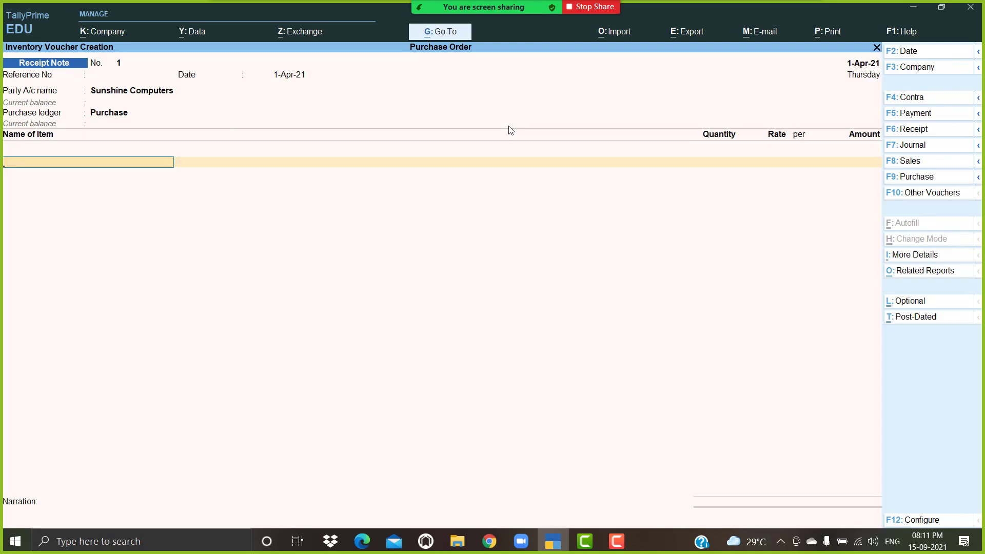
Select Monitor as the receipt note's first item and assign it the new tracking number ST-01.
{"action": "type", "text": "m"}
{"action": "key", "text": "Return"}
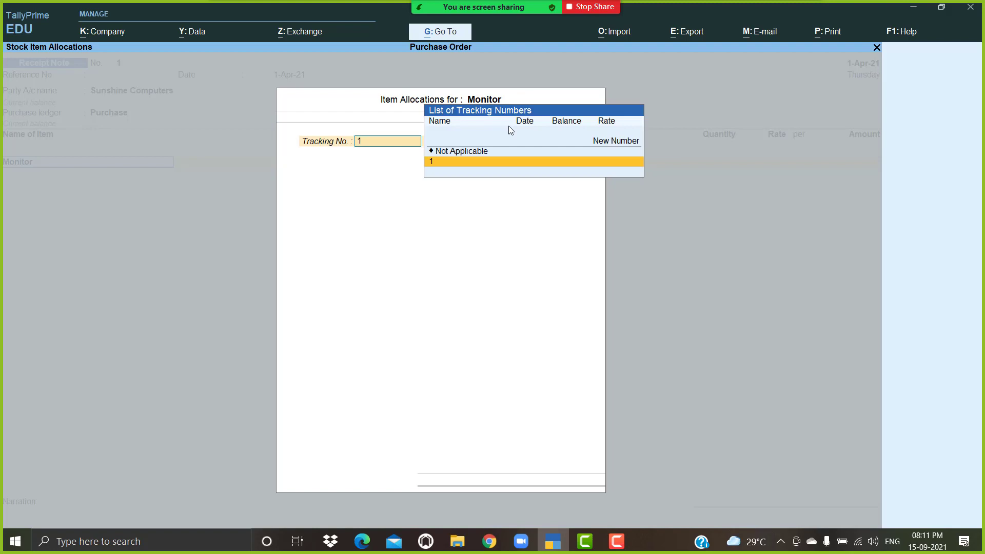
{"action": "key", "text": "Up"}
{"action": "key", "text": "Up"}
{"action": "key", "text": "Return"}
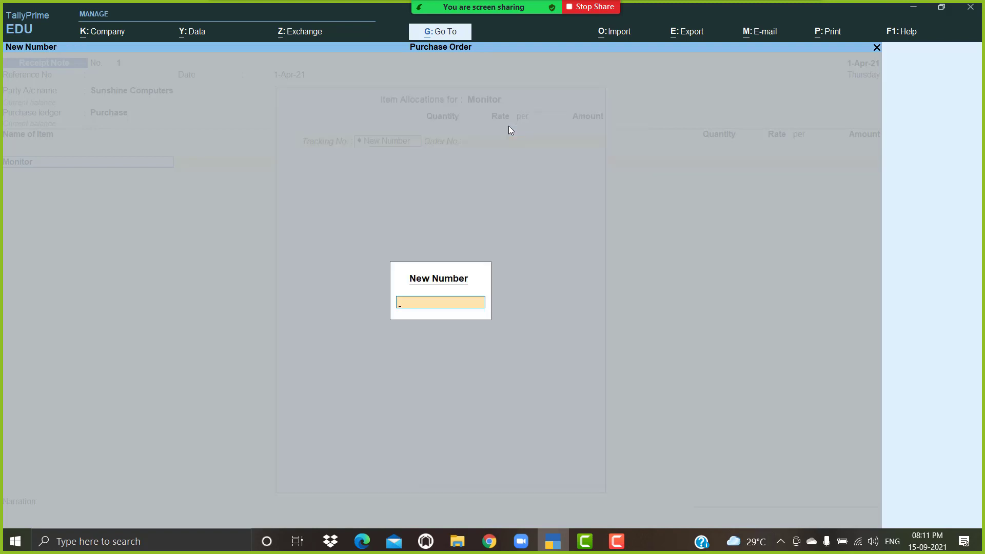
{"action": "type", "text": "ST-01"}
{"action": "key", "text": "Return"}
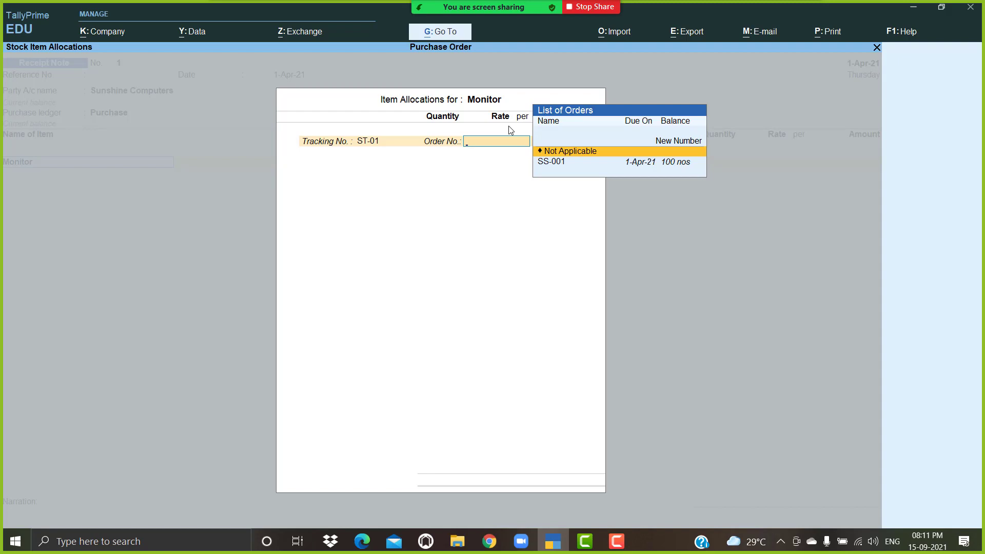
Link the Monitor allocation to order SS-001 and accept its quantity of 100 nos at a rate of 3,500.
{"action": "key", "text": "Down"}
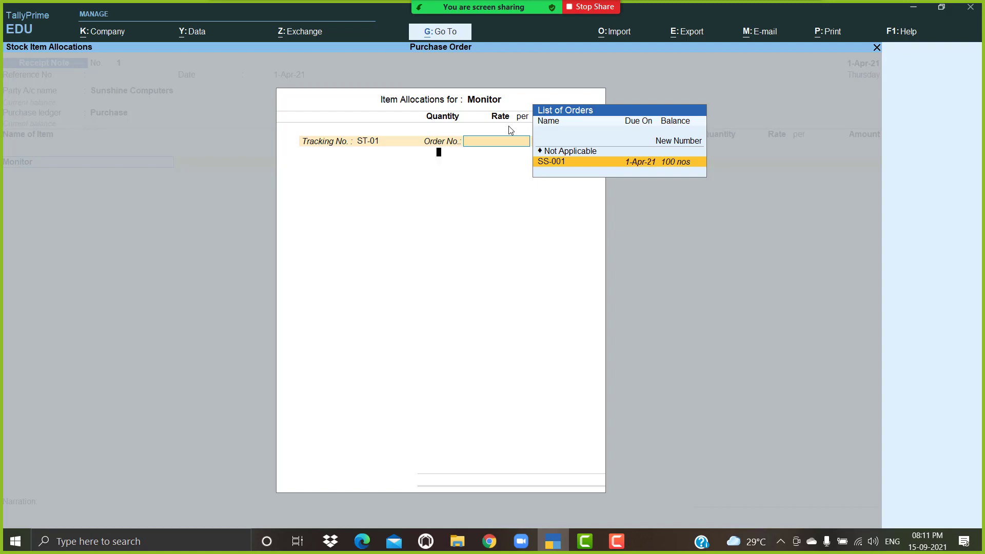
{"action": "key", "text": "Return"}
{"action": "key", "text": "Return"}
{"action": "key", "text": "Return"}
{"action": "key", "text": "Return"}
{"action": "key", "text": "Return"}
{"action": "key", "text": "Return"}
{"action": "key", "text": "Return"}
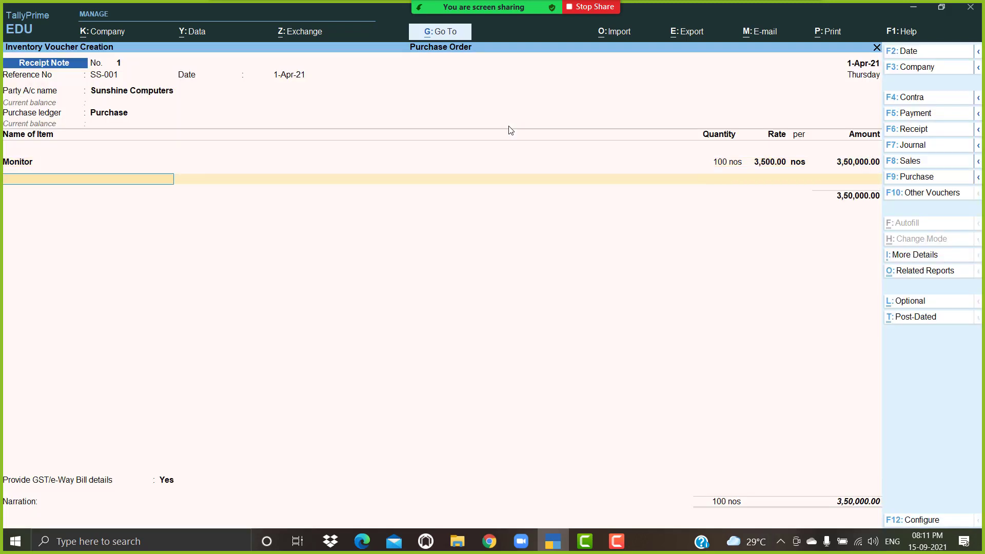
Add Ram as the receipt note's second item and give it the new tracking number ST-01.
{"action": "type", "text": "R"}
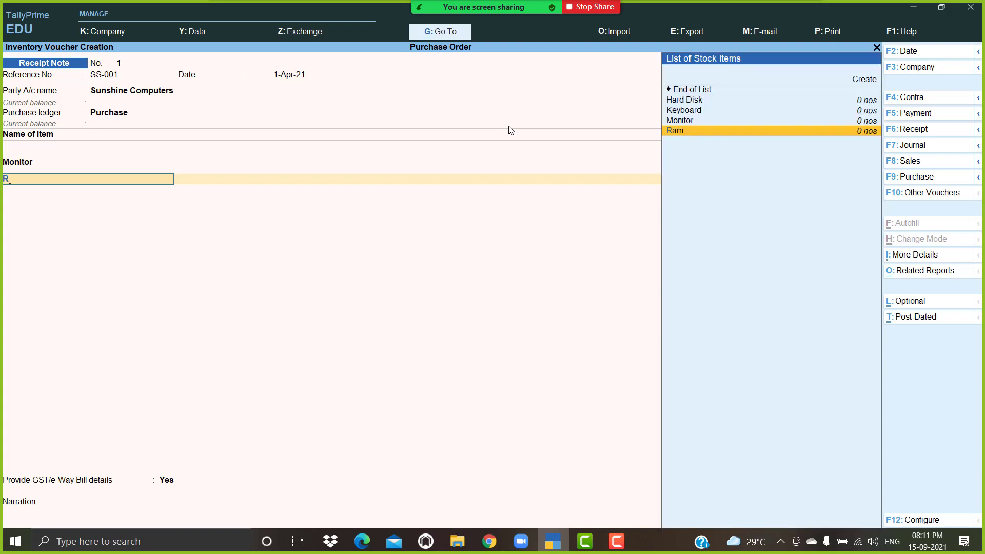
{"action": "key", "text": "Return"}
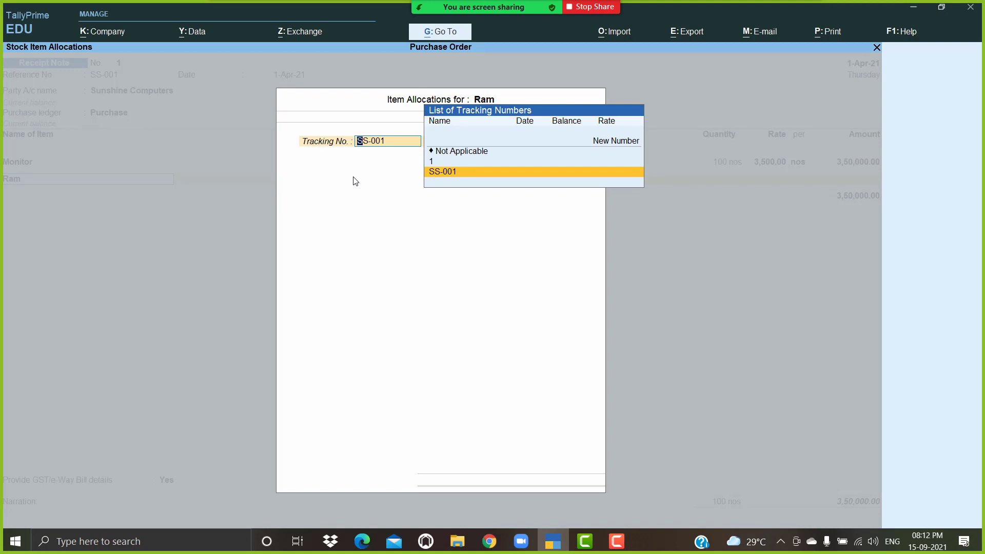
{"action": "key", "text": "Up"}
{"action": "key", "text": "Up"}
{"action": "key", "text": "Up"}
{"action": "key", "text": "Return"}
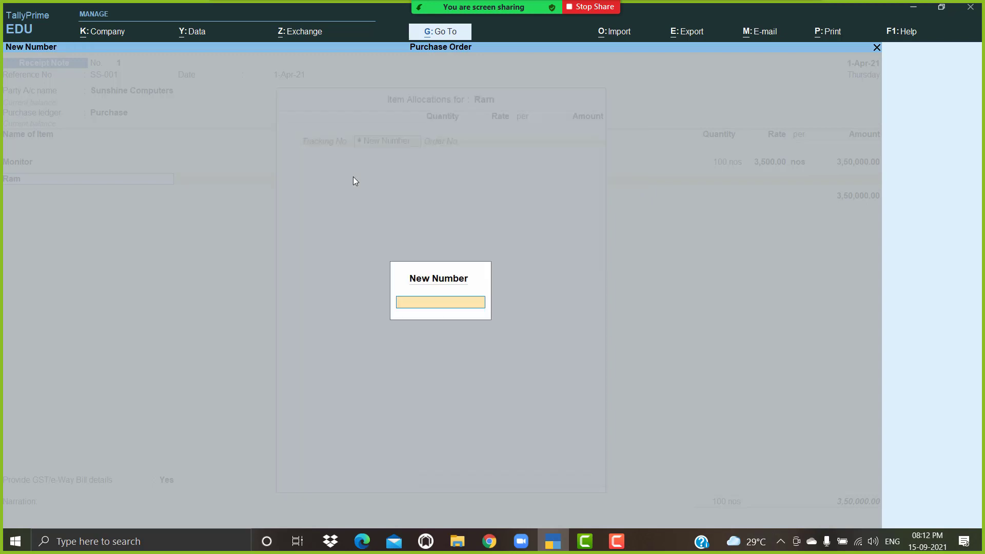
{"action": "type", "text": "ST-01"}
{"action": "key", "text": "Return"}
Link the Ram allocation to order SS-001 and accept 100 nos at a rate of 1,200.
{"action": "key", "text": "Down"}
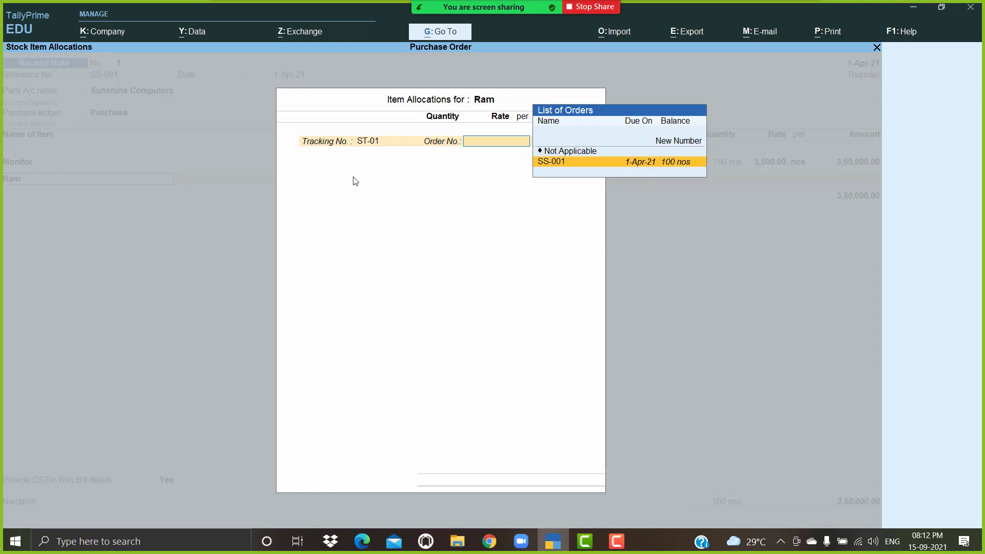
{"action": "key", "text": "Return"}
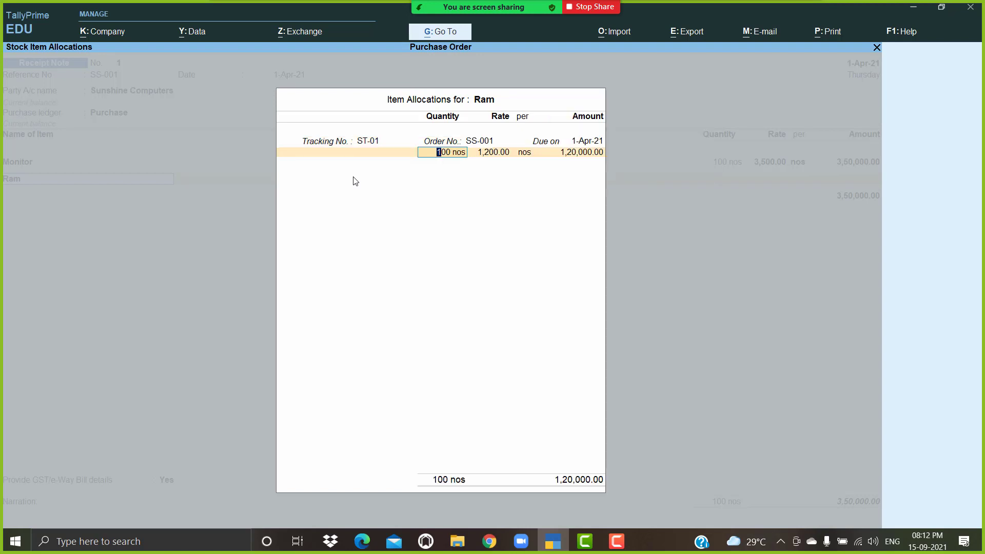
{"action": "key", "text": "Return"}
{"action": "key", "text": "Return"}
{"action": "key", "text": "Return"}
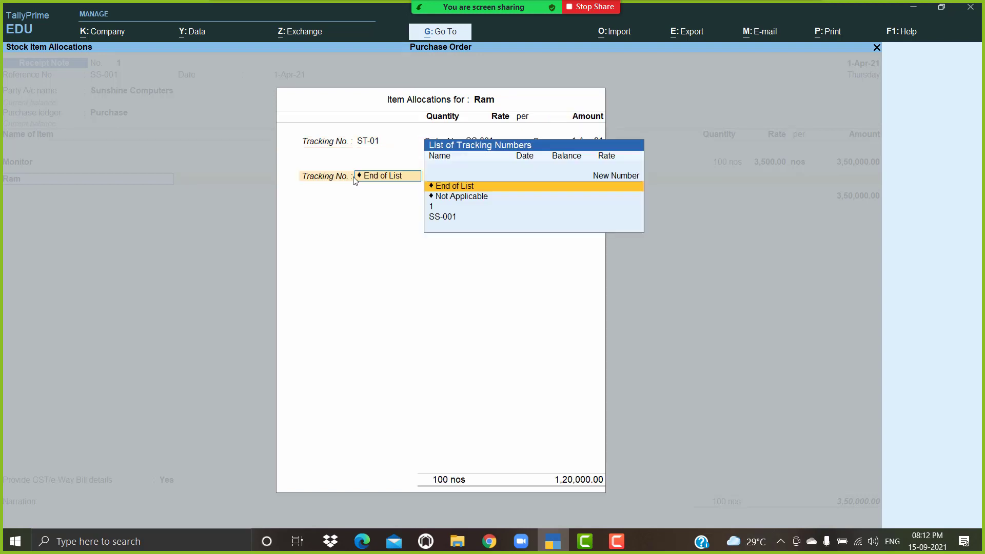
{"action": "key", "text": "Return"}
{"action": "key", "text": "Return"}
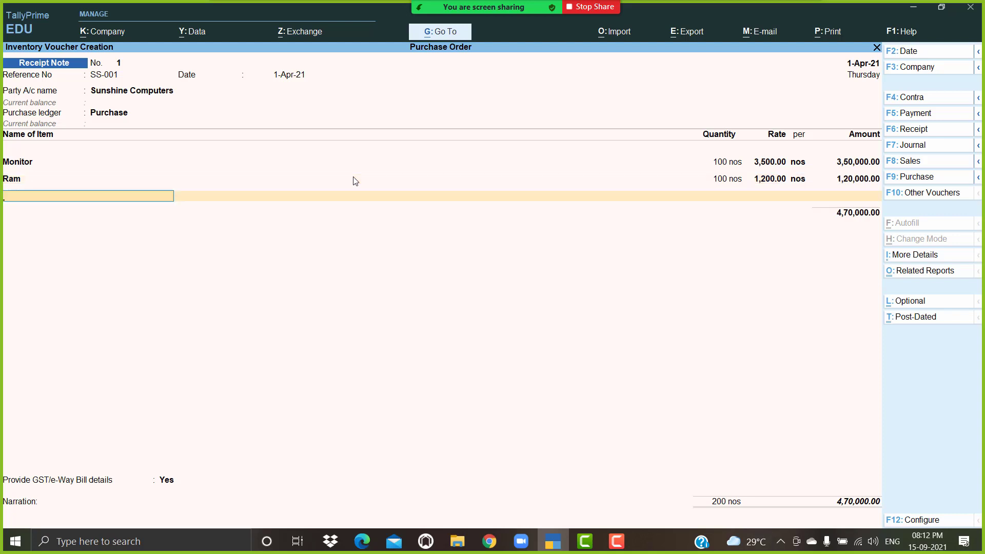
Add Hard Disk as the third item of the receipt note with the new tracking number ST-01.
{"action": "type", "text": "h"}
{"action": "key", "text": "Return"}
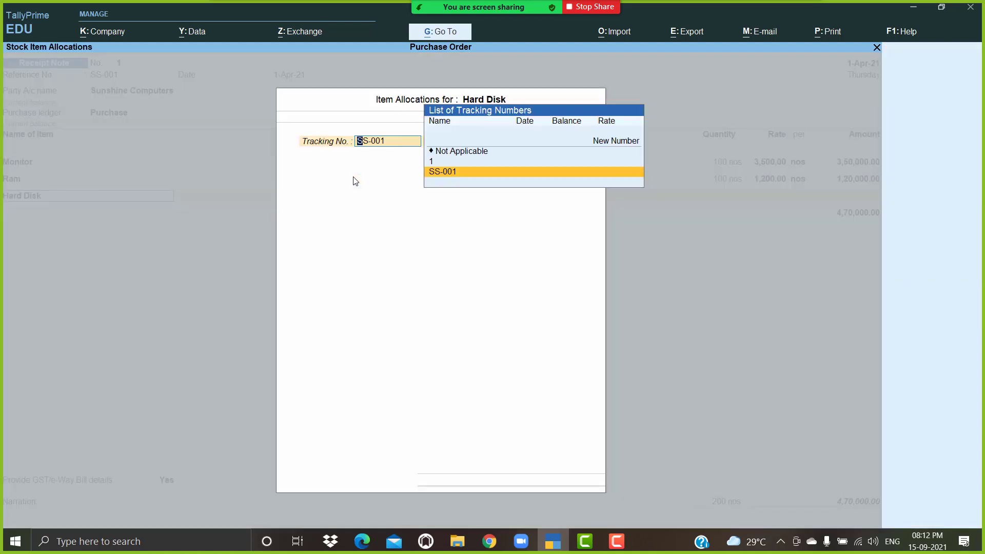
{"action": "key", "text": "Return"}
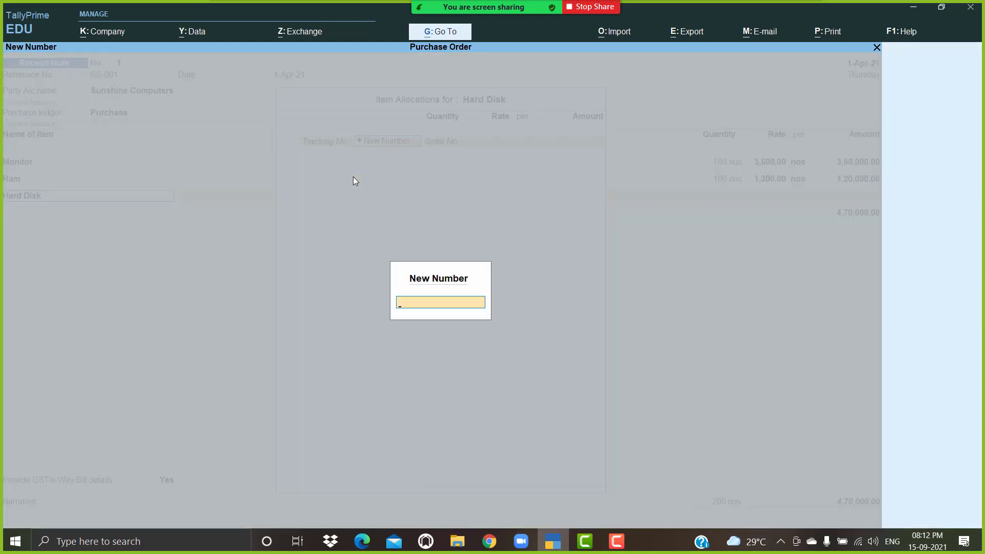
{"action": "type", "text": "ST-01"}
{"action": "key", "text": "Return"}
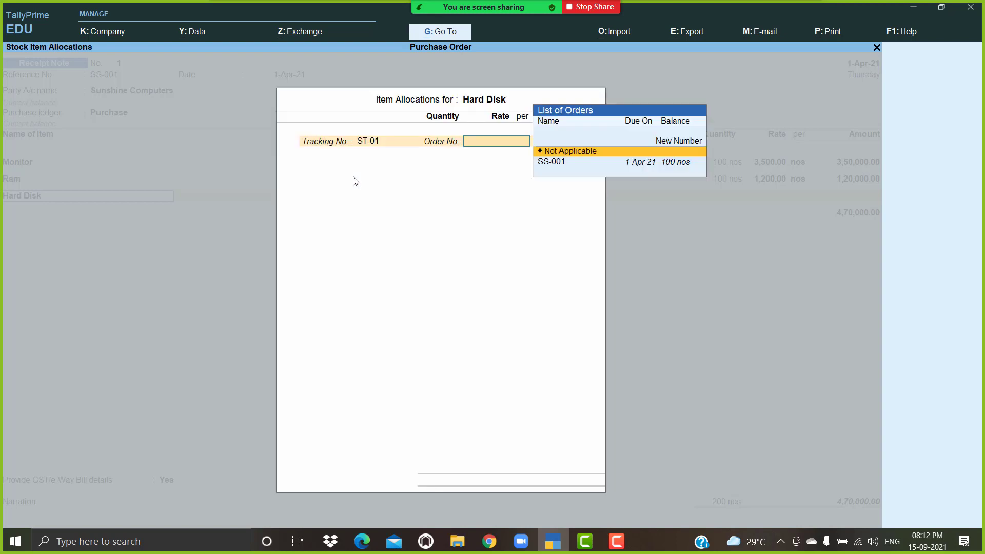
Link the Hard Disk allocation to order SS-001 and accept 100 nos at a rate of 2,700.
{"action": "key", "text": "Down"}
{"action": "key", "text": "Return"}
{"action": "key", "text": "Return"}
{"action": "key", "text": "Return"}
{"action": "key", "text": "Return"}
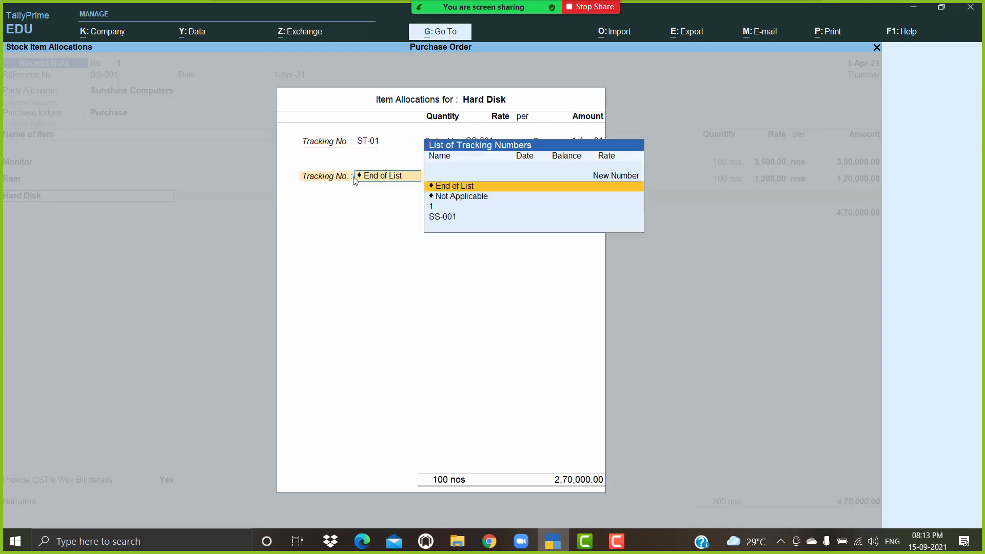
{"action": "key", "text": "Return"}
{"action": "key", "text": "Return"}
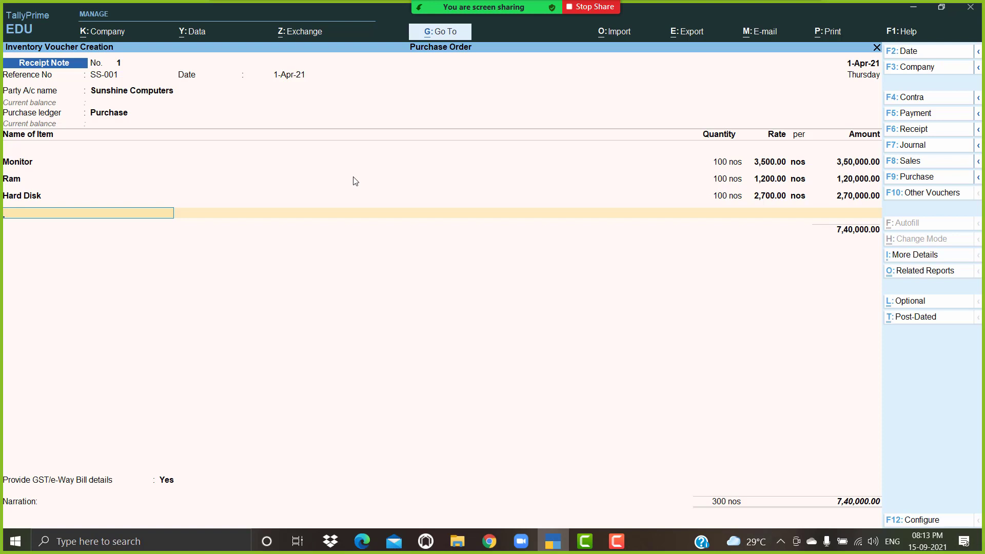
Add Keyboard as the fourth item of the receipt note and enter ST-01 as its new tracking number.
{"action": "key", "text": "Return"}
{"action": "key", "text": "Up"}
{"action": "key", "text": "Up"}
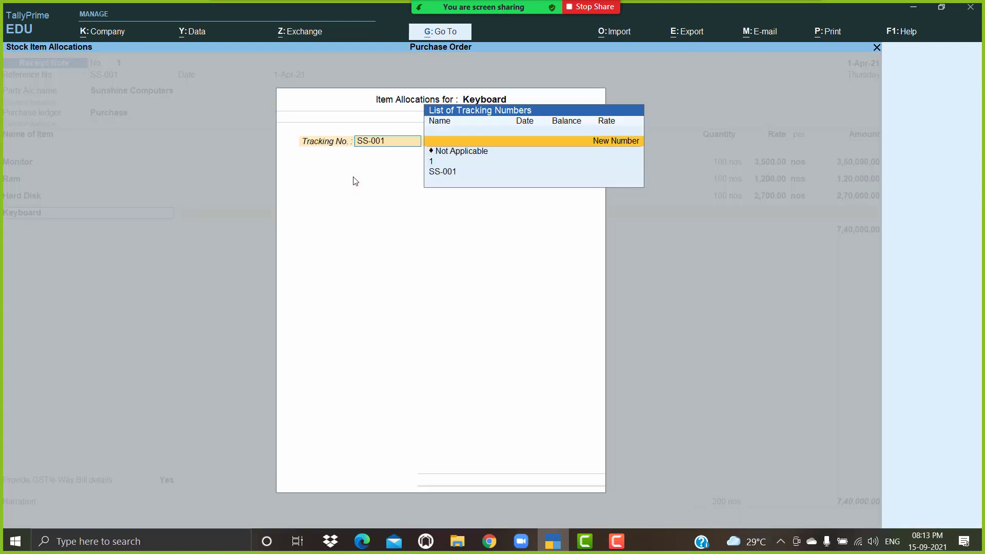
{"action": "key", "text": "Return"}
{"action": "type", "text": "ST-0"}
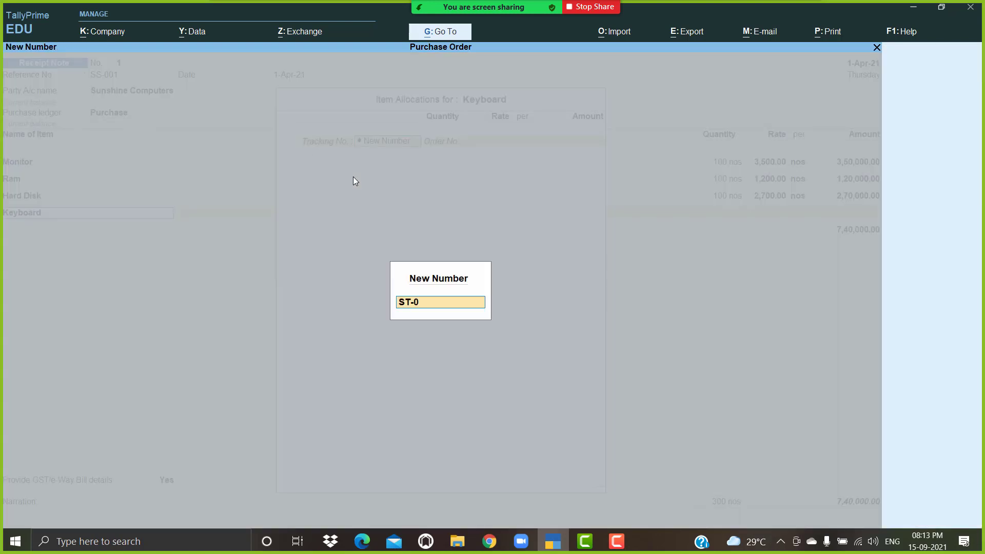
{"action": "type", "text": "1"}
{"action": "key", "text": "Return"}
Link the Keyboard allocation to order SS-001 and accept 100 nos at a rate of 300.
{"action": "key", "text": "Return"}
{"action": "key", "text": "BackSpace"}
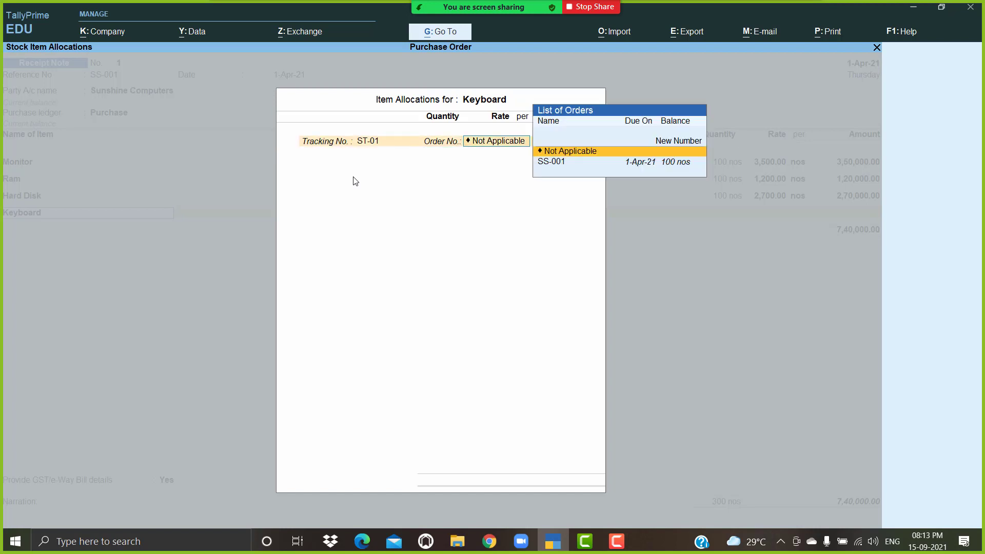
{"action": "key", "text": "Down"}
{"action": "key", "text": "Return"}
{"action": "key", "text": "Return"}
{"action": "key", "text": "Return"}
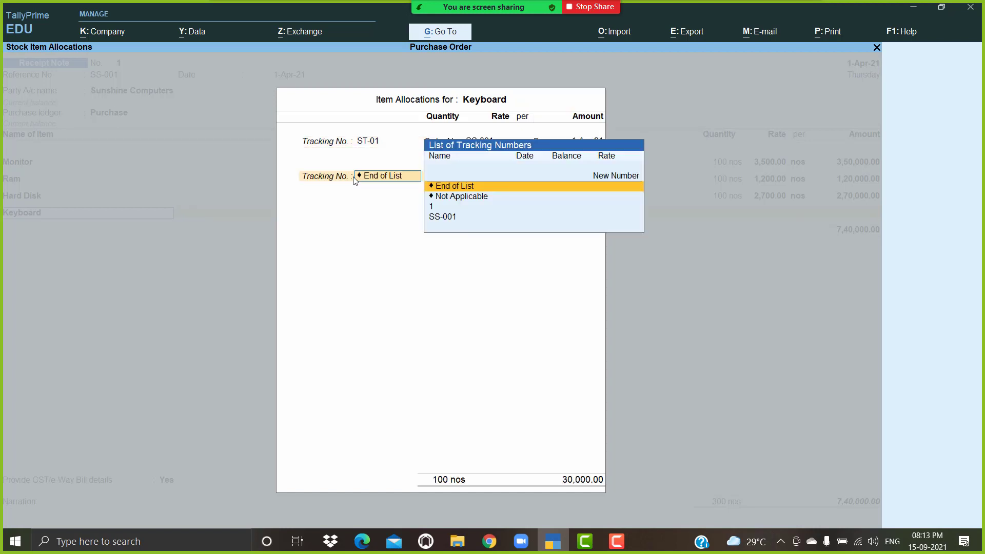
{"action": "key", "text": "Return"}
{"action": "key", "text": "Return"}
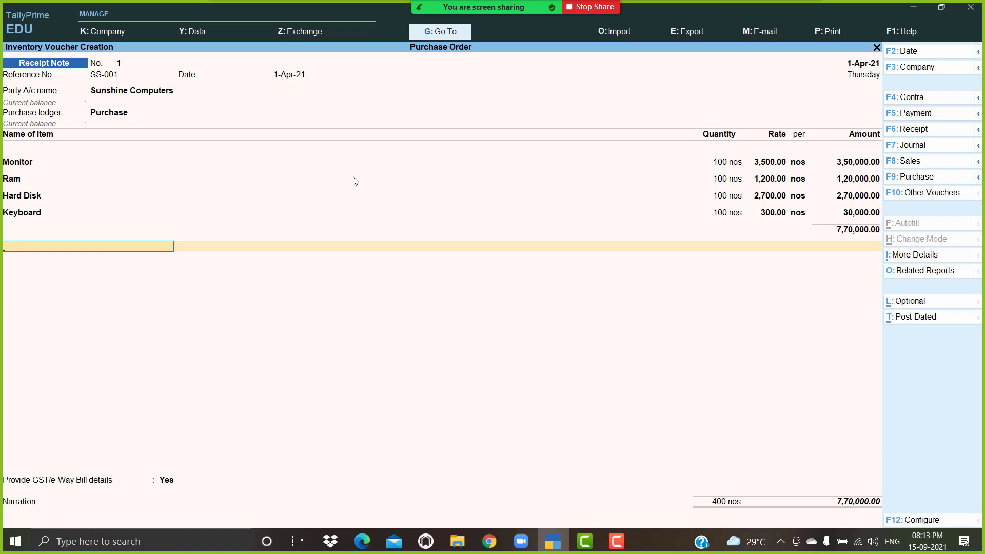
End the item list, set Provide GST/e-Way Bill details to No, and save the receipt note without a narration.
{"action": "key", "text": "Return"}
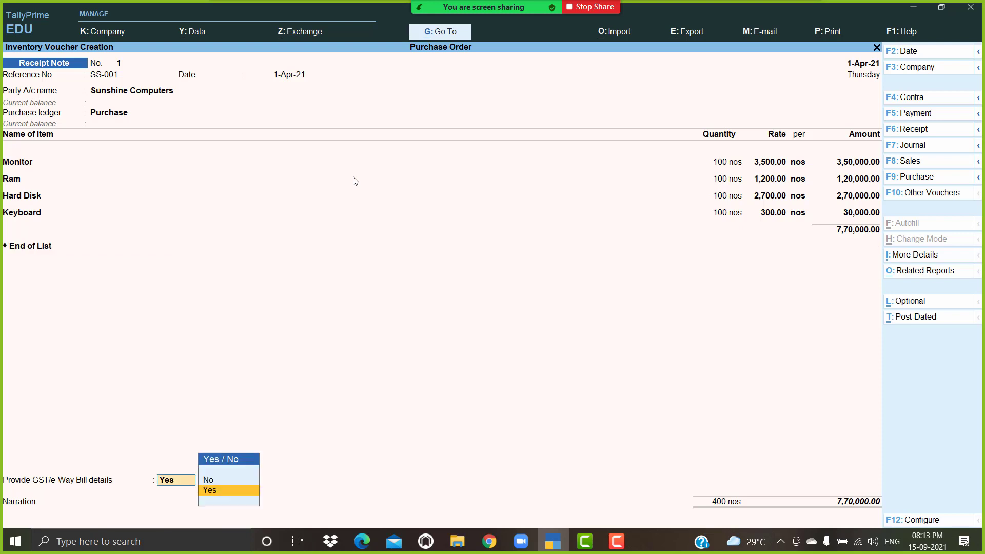
{"action": "key", "text": "Up"}
{"action": "key", "text": "Return"}
{"action": "key", "text": "Return"}
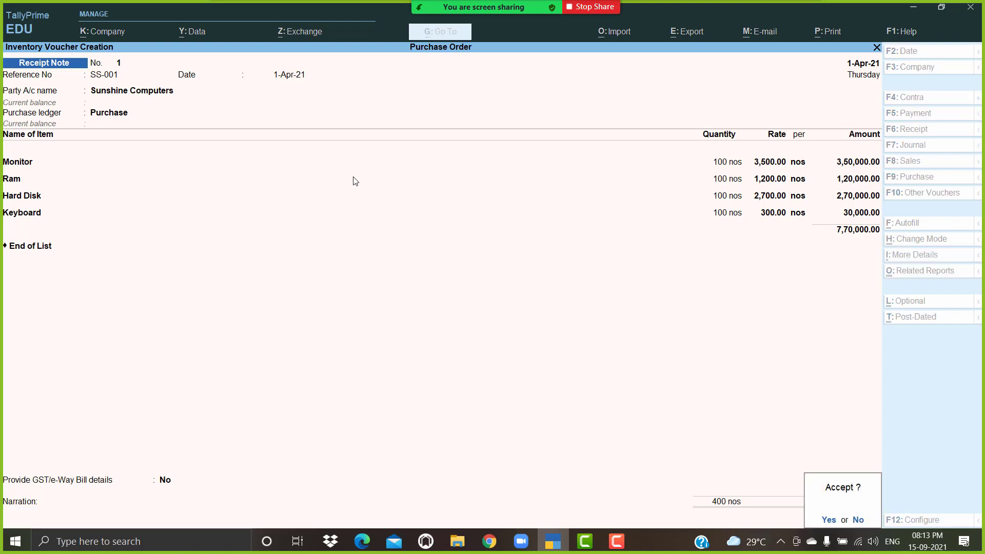
{"action": "key", "text": "Return"}
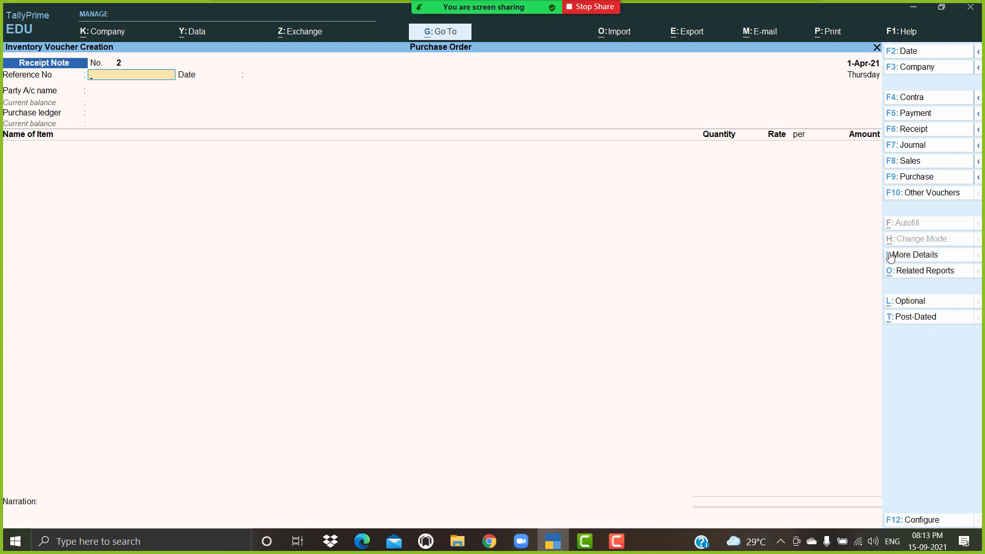
Show the inactive voucher types, then activate Rejections Out and switch voucher entry to it.
{"action": "left_click", "coordinate": [953, 199]}
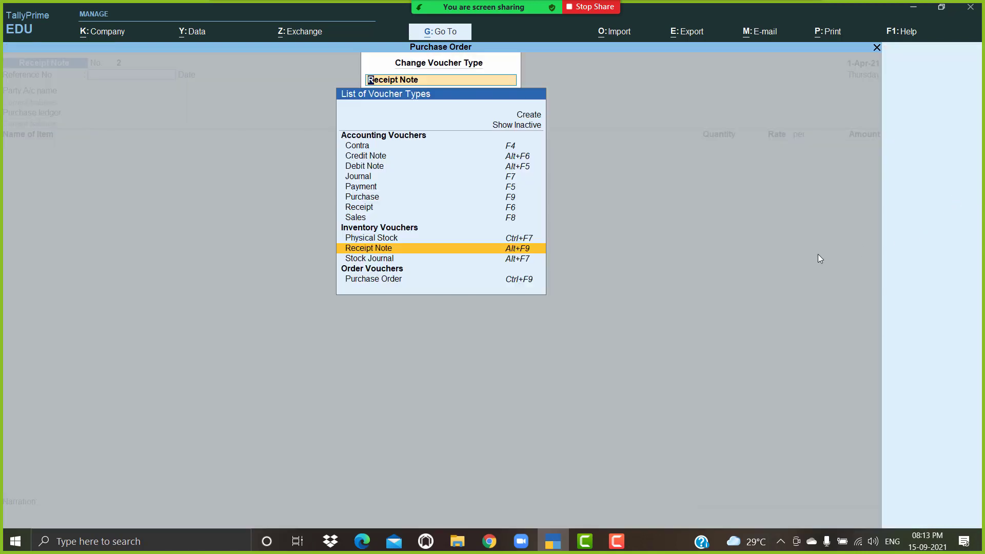
{"action": "left_click", "coordinate": [521, 126]}
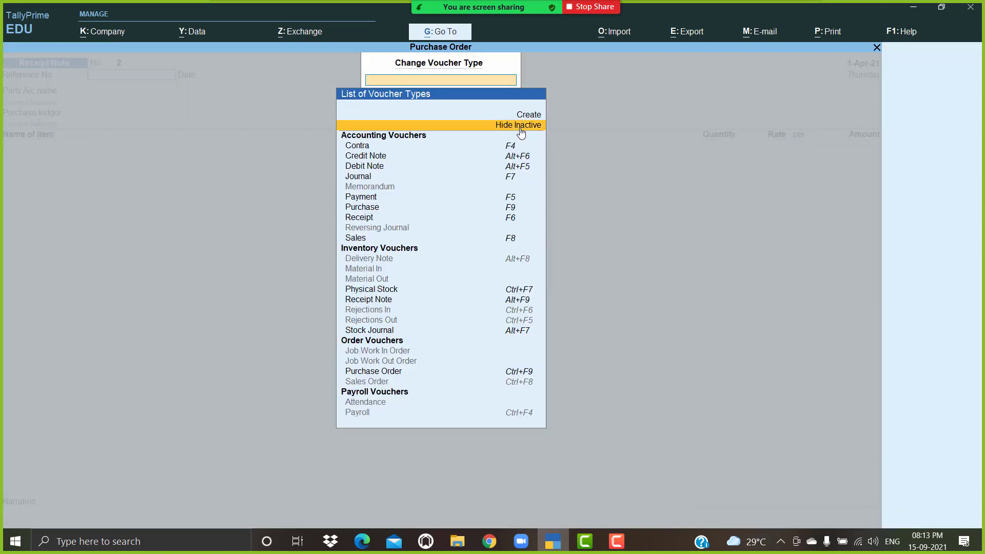
{"action": "key", "text": "Down"}
{"action": "key", "text": "Down"}
{"action": "key", "text": "Down"}
{"action": "key", "text": "Down"}
{"action": "key", "text": "Down"}
{"action": "key", "text": "Down"}
{"action": "key", "text": "Down"}
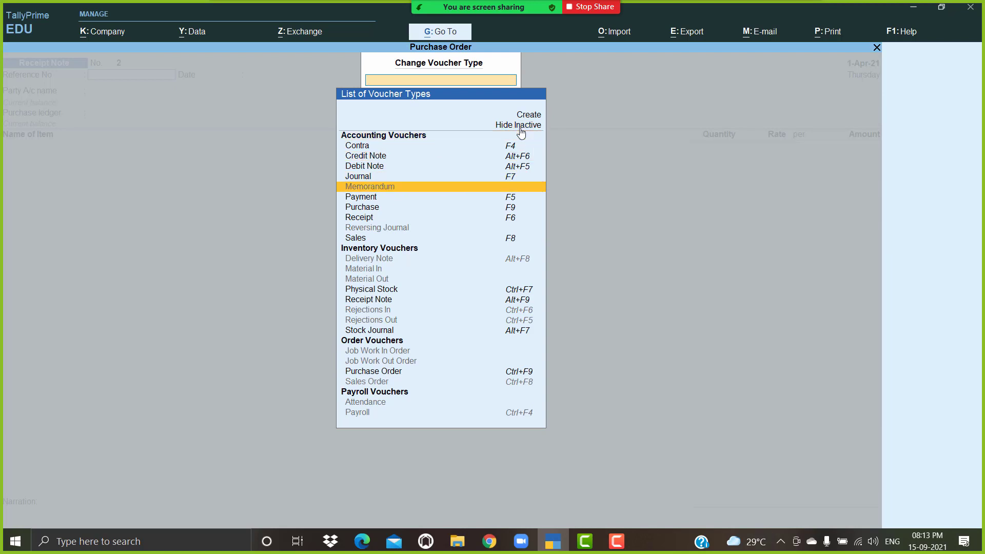
{"action": "key", "text": "Down"}
{"action": "key", "text": "Down"}
{"action": "key", "text": "Down"}
{"action": "key", "text": "Down"}
{"action": "key", "text": "Down"}
{"action": "key", "text": "Down"}
{"action": "key", "text": "Down"}
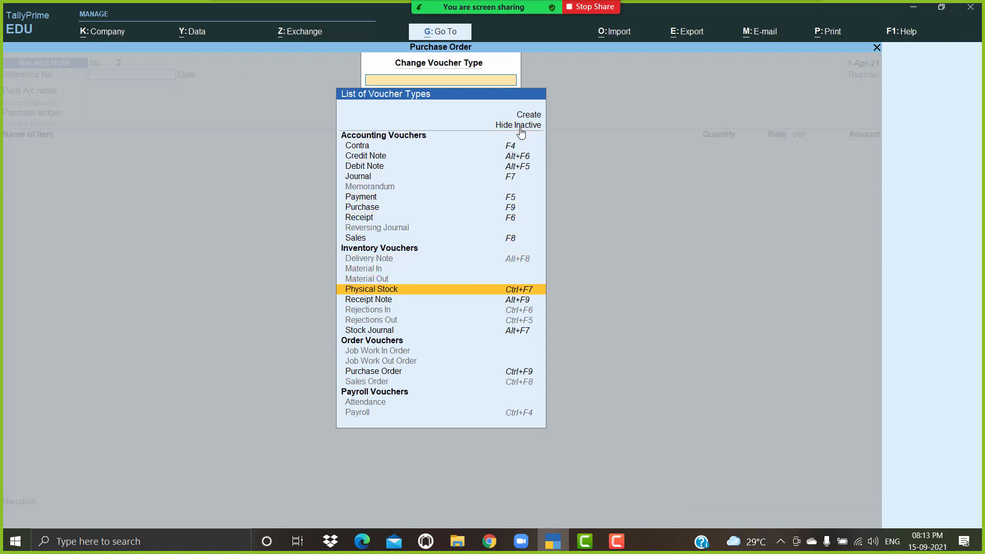
{"action": "key", "text": "Down"}
{"action": "key", "text": "Down"}
{"action": "key", "text": "Down"}
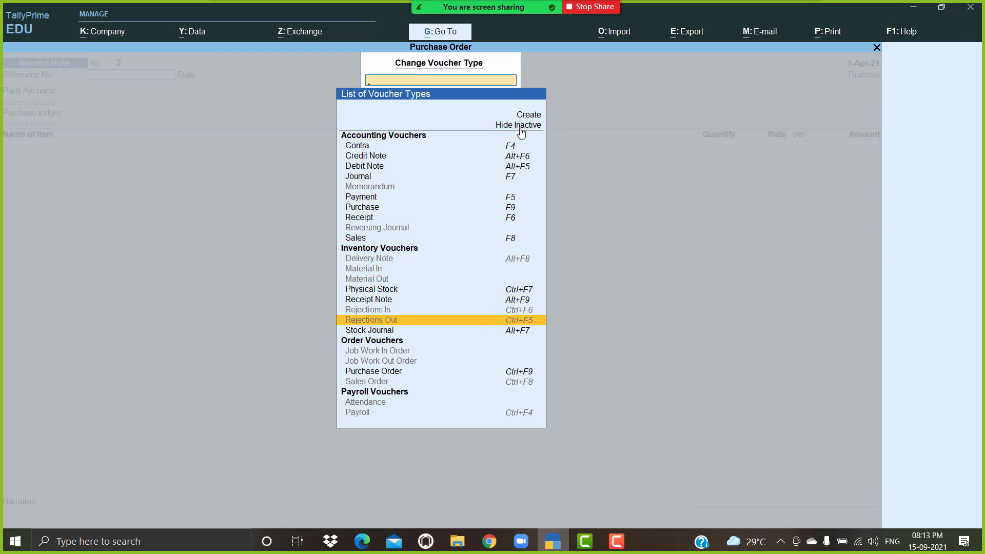
{"action": "key", "text": "Return"}
{"action": "type", "text": "y"}
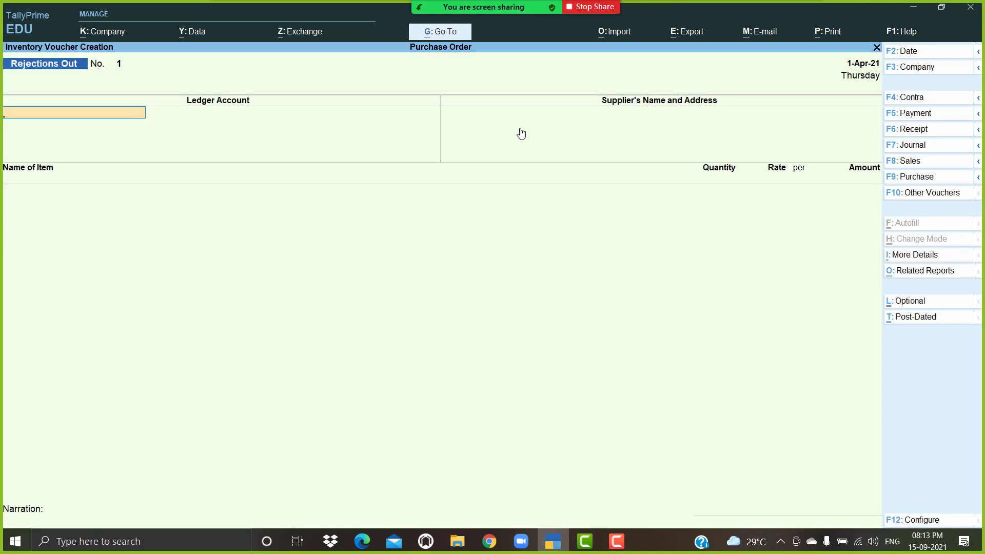
Set Sunshine Computers as the ledger account and supplier of the Rejections Out voucher, leaving the address blank.
{"action": "type", "text": "s"}
{"action": "key", "text": "Return"}
{"action": "key", "text": "Return"}
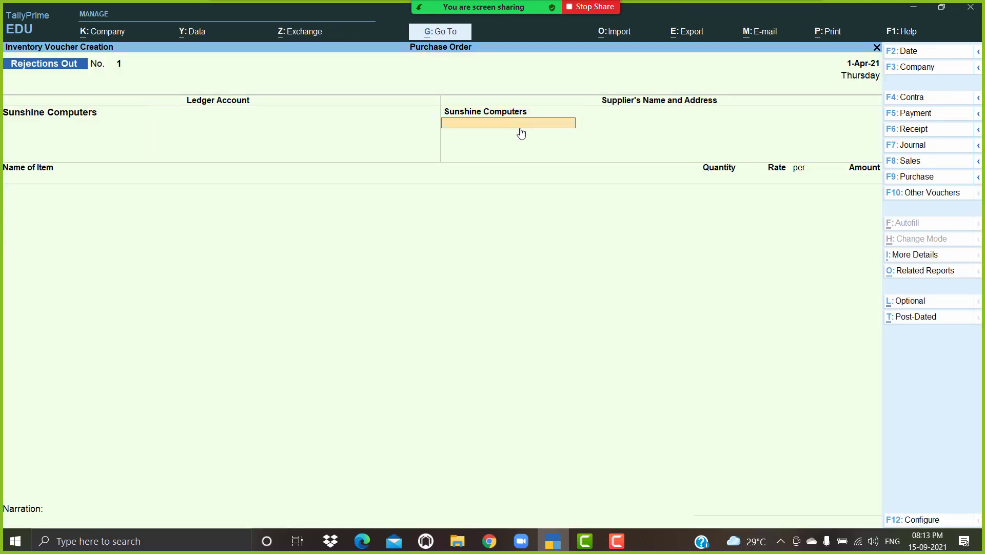
{"action": "key", "text": "Return"}
Add Hard Disk to the Rejections Out voucher against tracking number ST-01 with a quantity of 10 nos.
{"action": "type", "text": "h"}
{"action": "key", "text": "Return"}
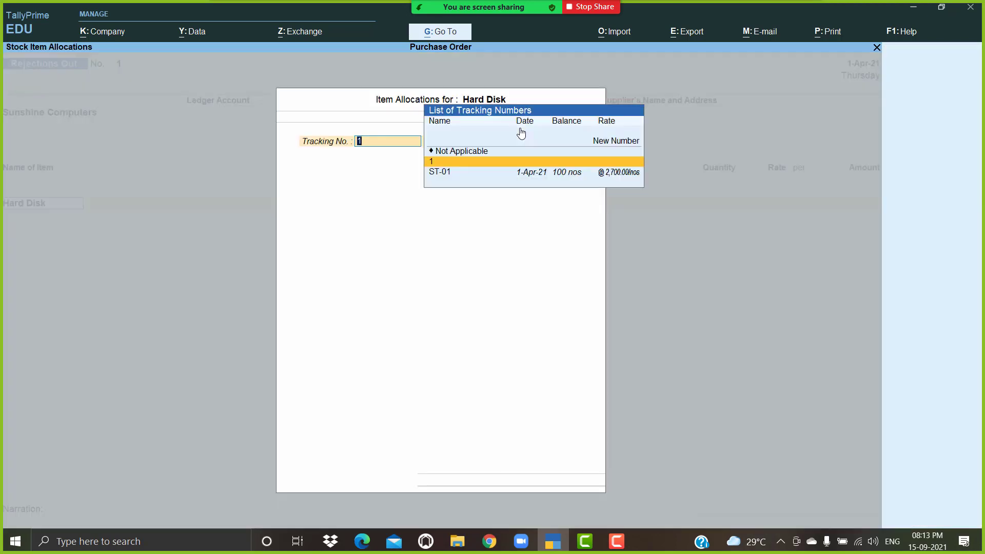
{"action": "key", "text": "Down"}
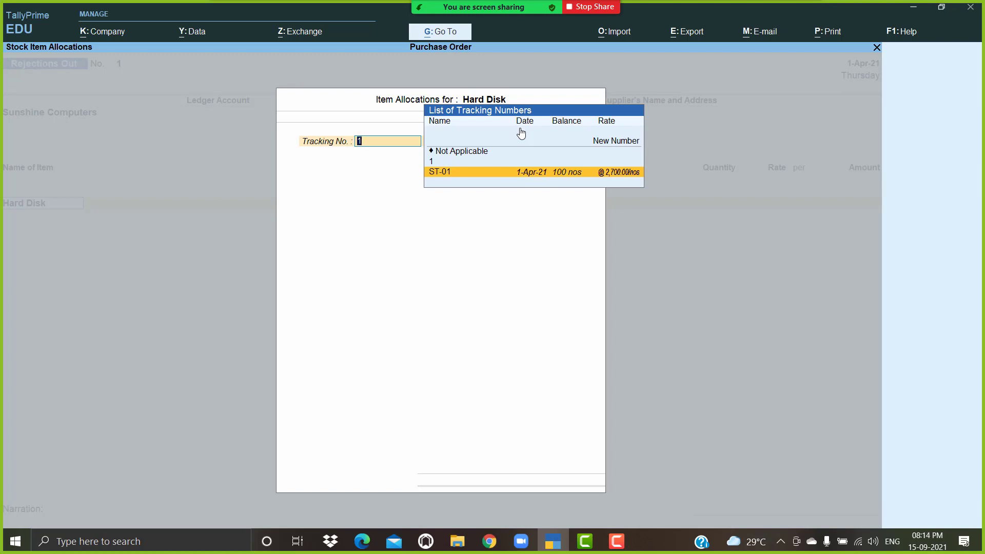
{"action": "key", "text": "Return"}
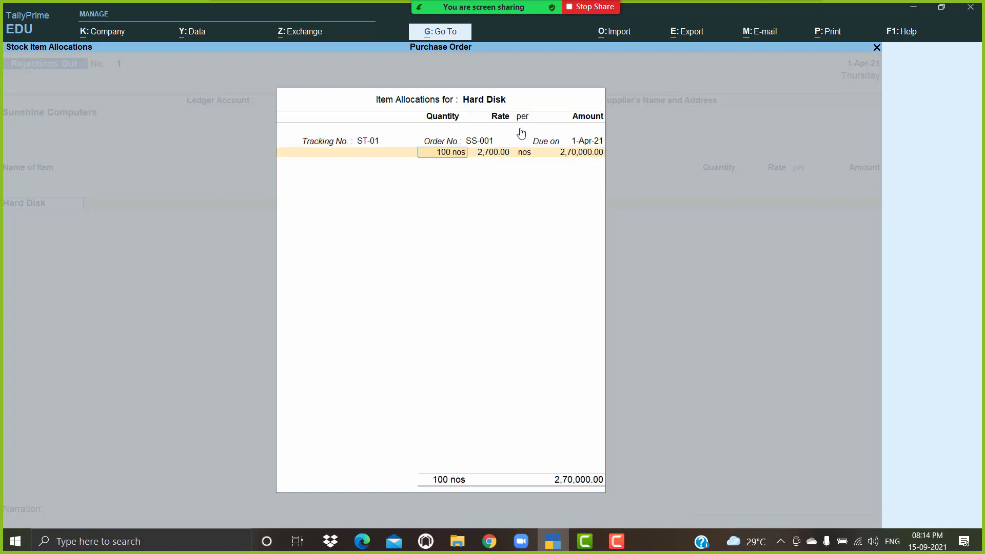
{"action": "type", "text": "10"}
{"action": "key", "text": "Return"}
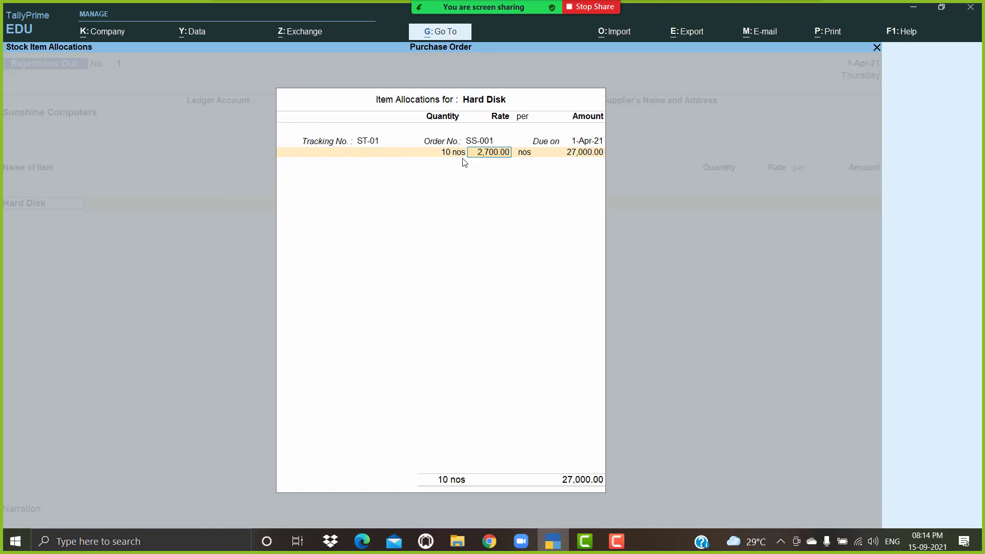
Accept the Hard Disk rate of 2,700 per nos, end the item list and save the Rejections Out voucher without a narration.
{"action": "key", "text": "Return"}
{"action": "key", "text": "Return"}
{"action": "key", "text": "Return"}
{"action": "key", "text": "Return"}
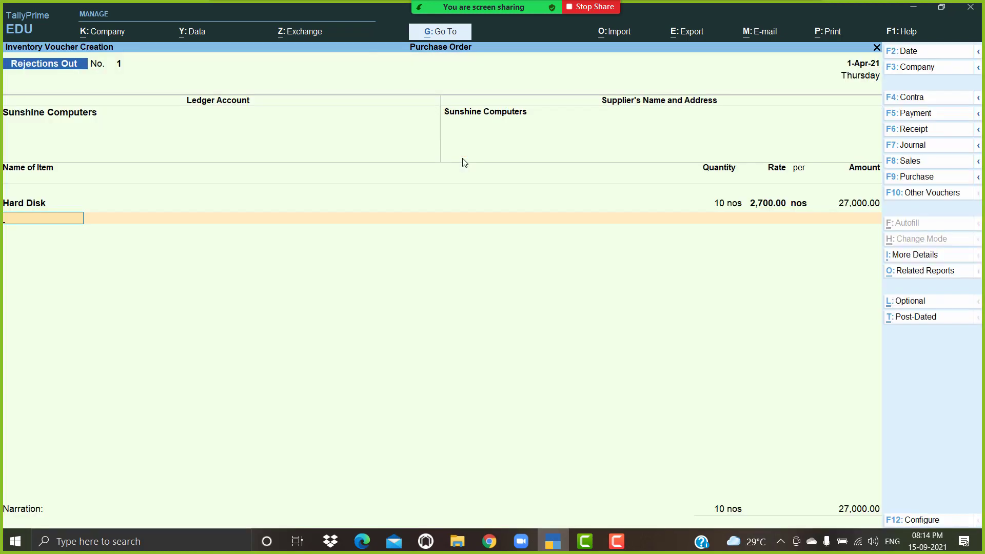
{"action": "key", "text": "Return"}
{"action": "key", "text": "Return"}
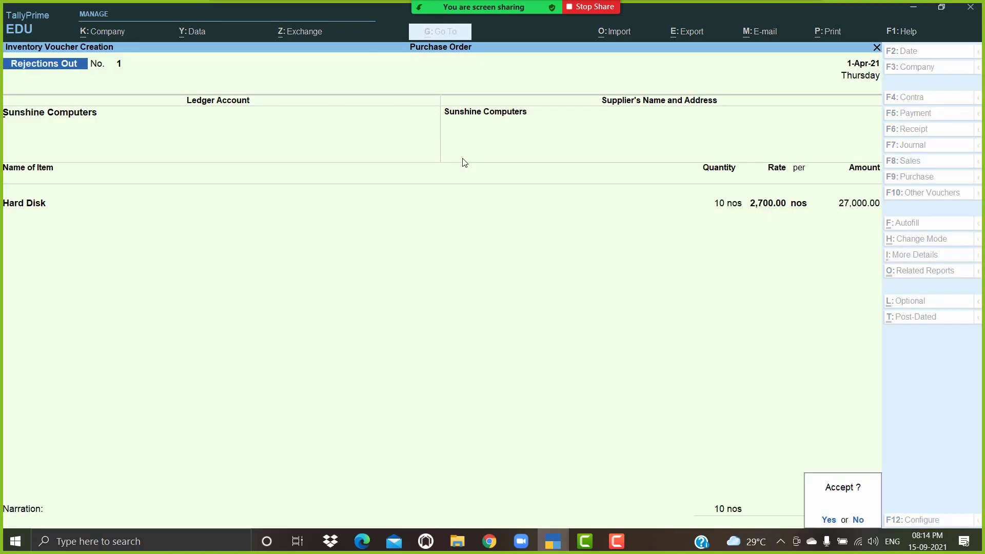
{"action": "key", "text": "Return"}
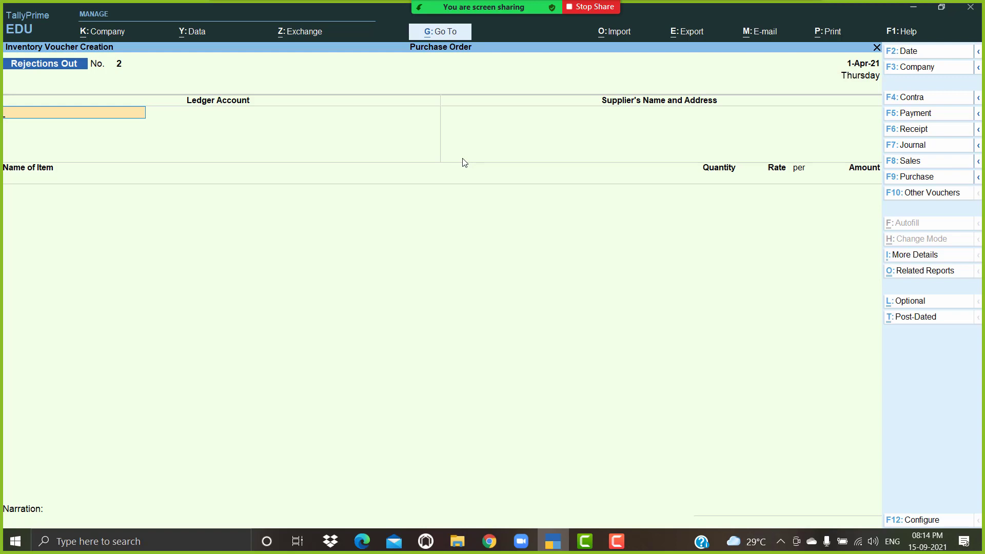
Start a Purchase voucher with Sunshine Computers as the party, its default party details, and Purchase as the purchase ledger.
{"action": "left_click", "coordinate": [917, 177]}
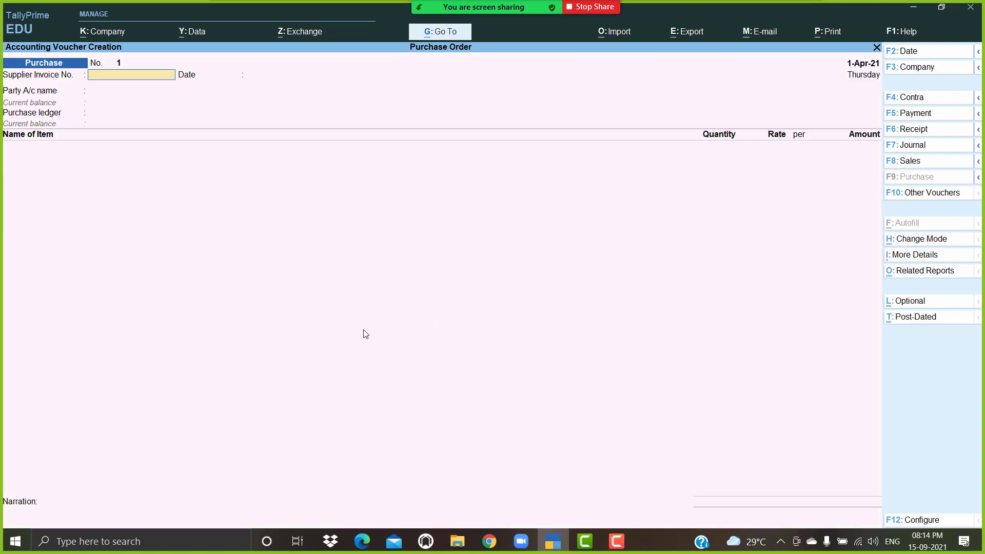
{"action": "key", "text": "Return"}
{"action": "key", "text": "Return"}
{"action": "key", "text": "Down"}
{"action": "key", "text": "Return"}
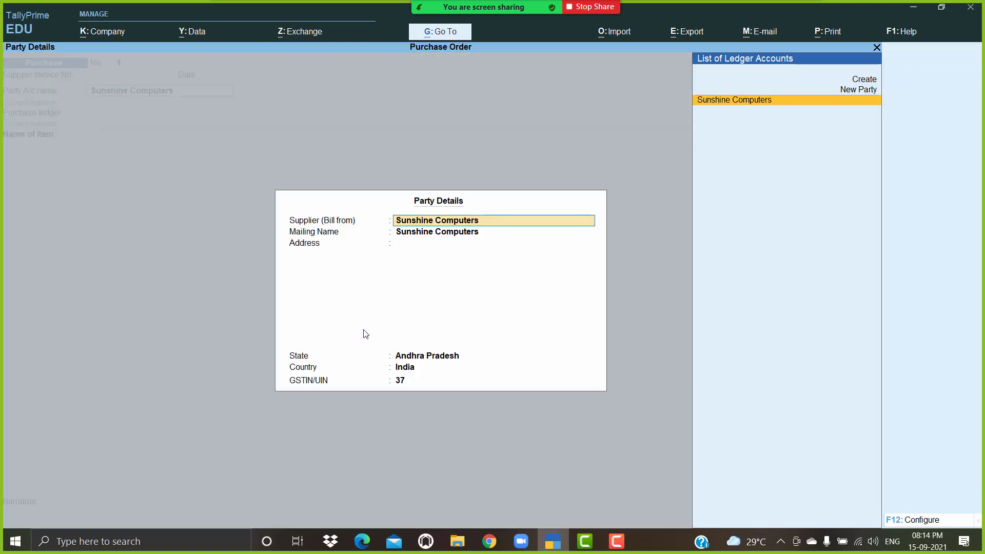
{"action": "key", "text": "Return"}
{"action": "key", "text": "Return"}
{"action": "key", "text": "Return"}
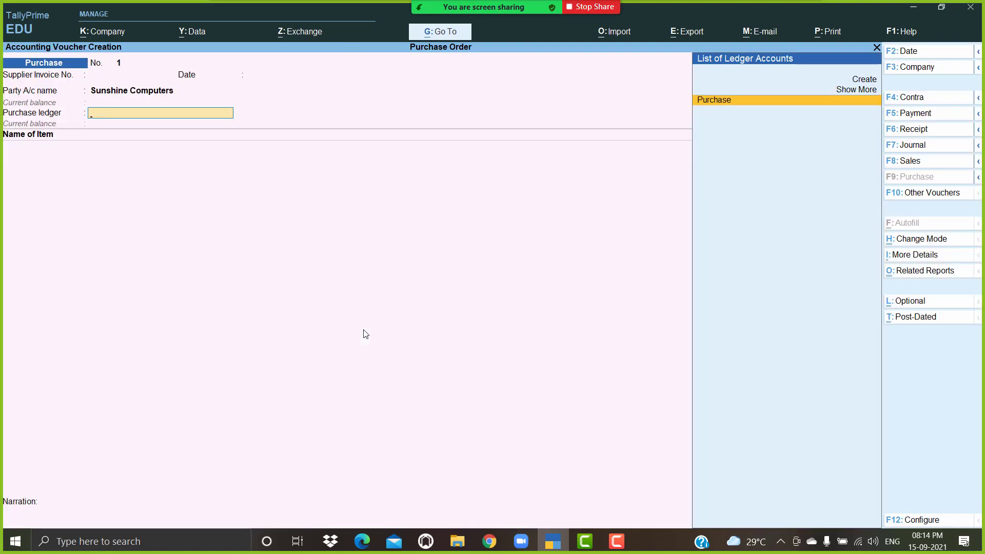
{"action": "key", "text": "Return"}
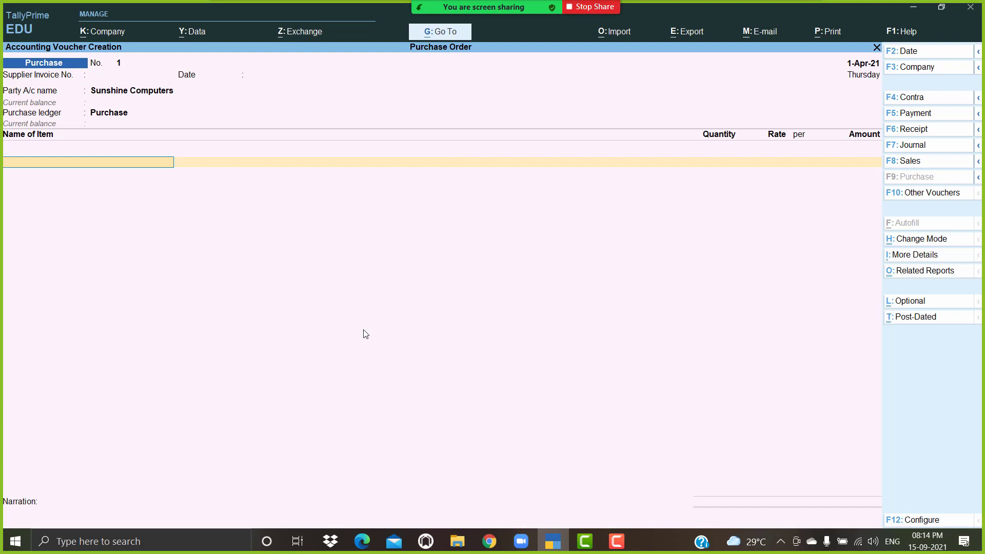
Add Monitor to the Purchase voucher against tracking number ST-01, with 100 nos at 3,500 each.
{"action": "type", "text": "M"}
{"action": "key", "text": "Return"}
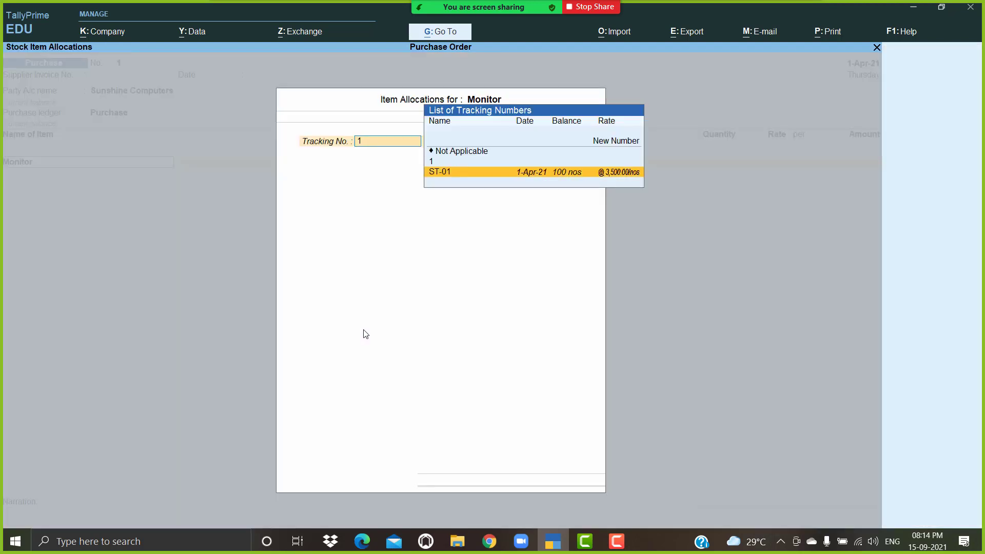
{"action": "key", "text": "Return"}
{"action": "key", "text": "Return"}
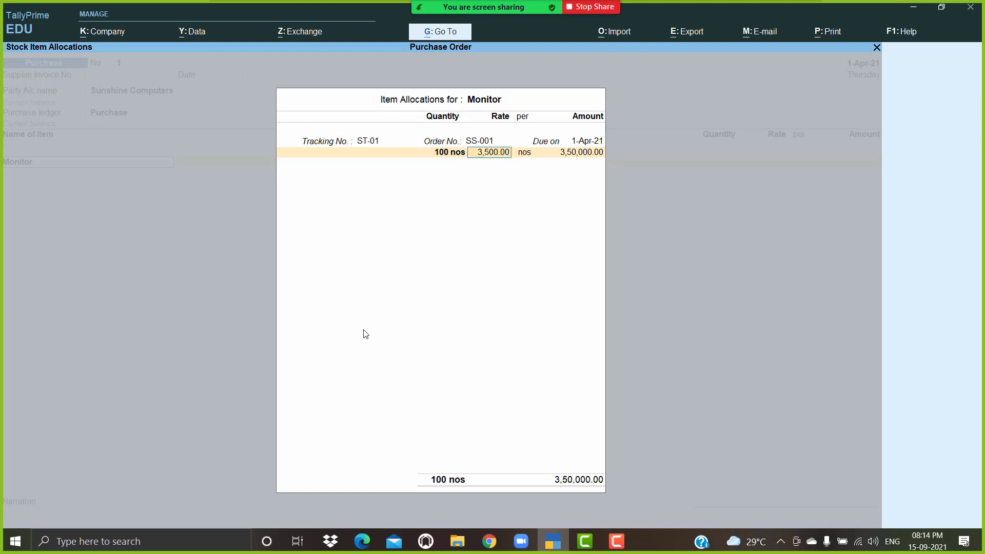
{"action": "key", "text": "Return"}
{"action": "key", "text": "Return"}
{"action": "key", "text": "Return"}
{"action": "key", "text": "Return"}
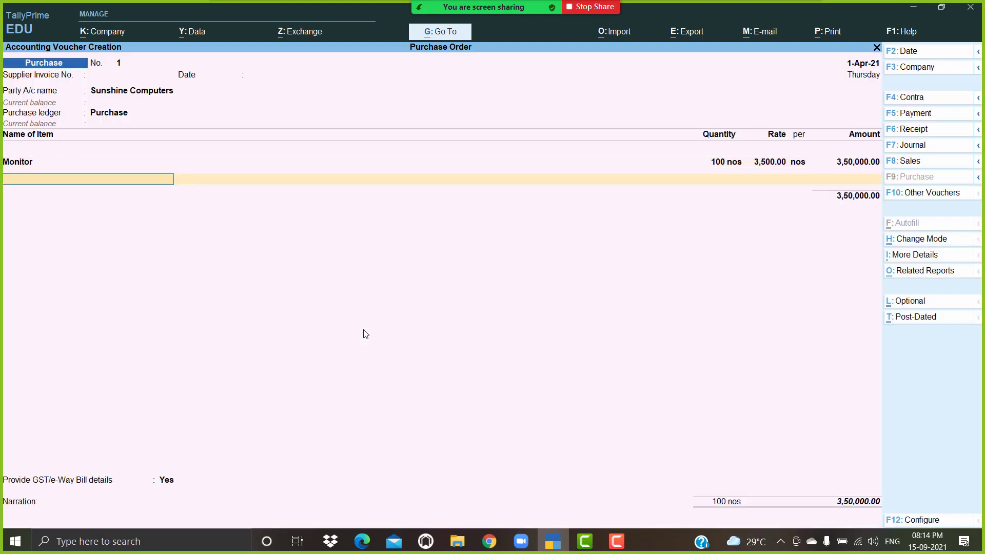
Add Ram to the Purchase voucher against tracking number ST-01, with 100 nos at 1,200 each.
{"action": "type", "text": "R"}
{"action": "key", "text": "Return"}
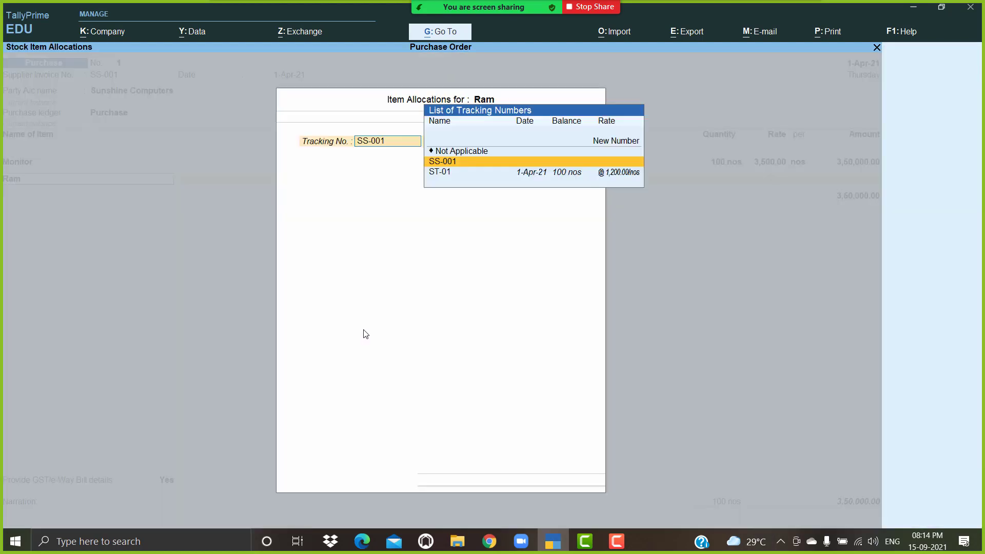
{"action": "key", "text": "Down"}
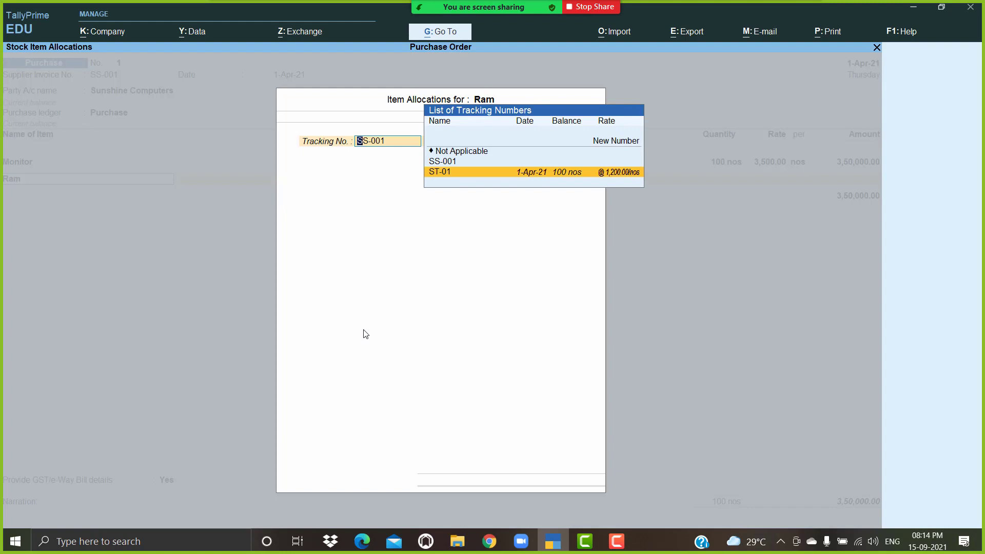
{"action": "key", "text": "Return"}
{"action": "key", "text": "Return"}
{"action": "key", "text": "Return"}
{"action": "key", "text": "Return"}
{"action": "key", "text": "Return"}
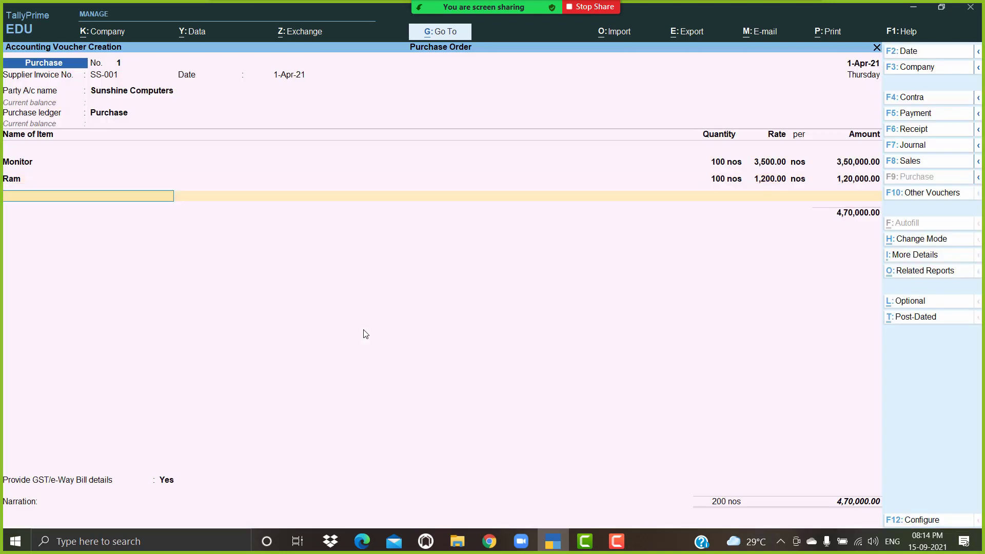
Add Hard Disk to the Purchase voucher against tracking number ST-01, with 90 nos at 2,700 each.
{"action": "type", "text": "H"}
{"action": "key", "text": "Return"}
{"action": "key", "text": "Down"}
{"action": "key", "text": "Return"}
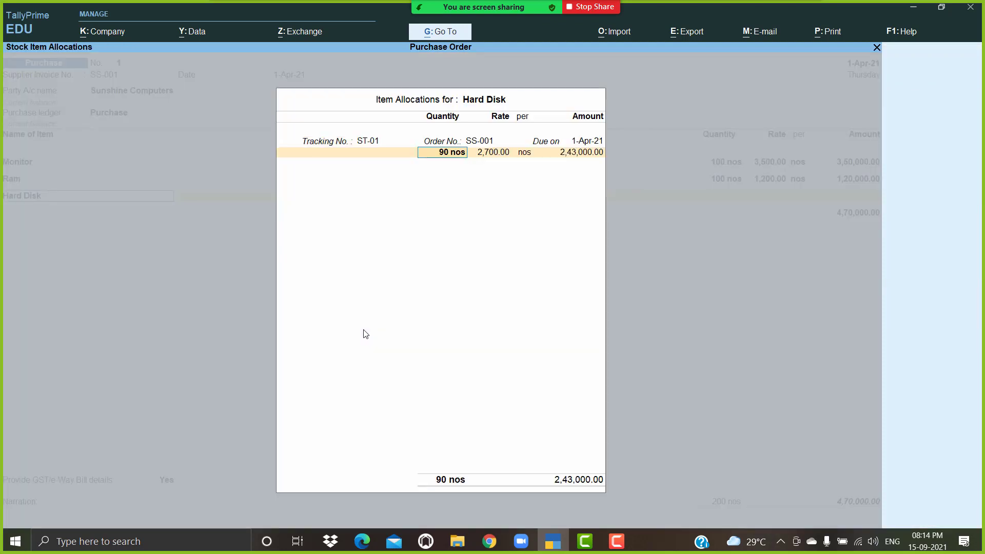
{"action": "key", "text": "Return"}
{"action": "key", "text": "Return"}
{"action": "key", "text": "BackSpace"}
{"action": "key", "text": "BackSpace"}
{"action": "key", "text": "BackSpace"}
{"action": "key", "text": "Return"}
{"action": "key", "text": "Return"}
{"action": "key", "text": "Return"}
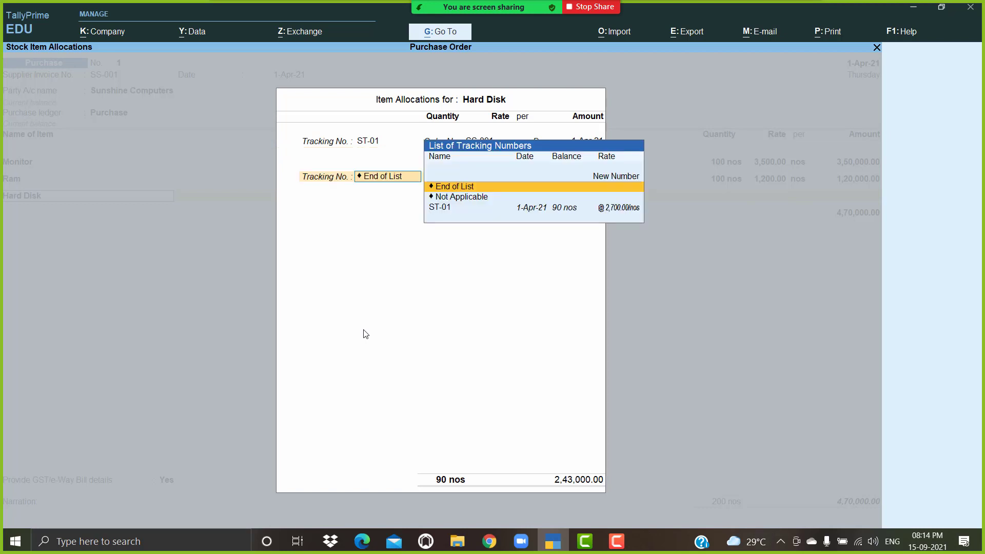
{"action": "key", "text": "Return"}
{"action": "key", "text": "Return"}
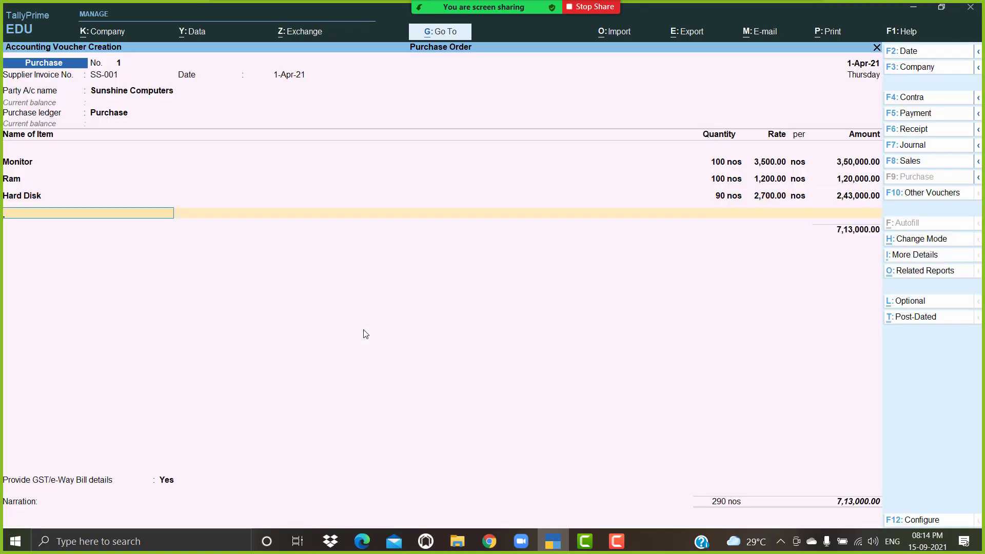
Add Keyboard to the Purchase voucher against tracking number ST-01, with 100 nos at 300 each.
{"action": "type", "text": "k"}
{"action": "key", "text": "Return"}
{"action": "key", "text": "Return"}
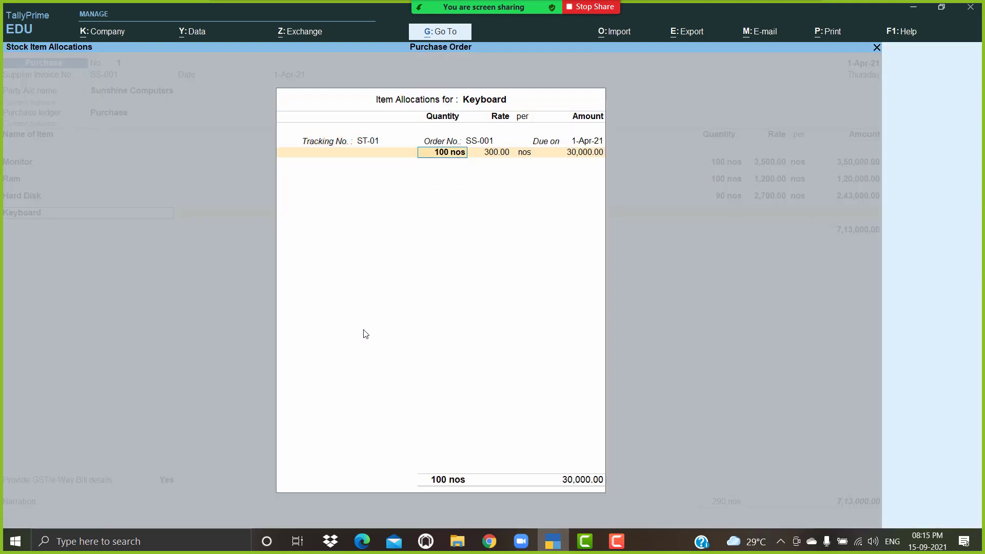
{"action": "key", "text": "Return"}
{"action": "key", "text": "Return"}
{"action": "key", "text": "Return"}
{"action": "key", "text": "Return"}
{"action": "key", "text": "Return"}
{"action": "key", "text": "Return"}
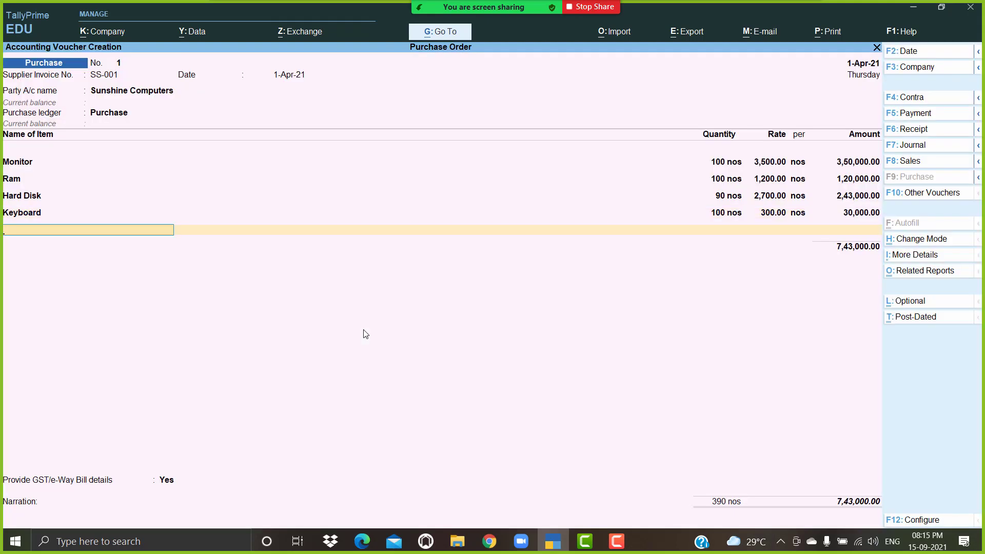
End the item list and add the CGST and SGST ledgers to the Purchase voucher with their calculated amounts.
{"action": "key", "text": "Return"}
{"action": "type", "text": "cg"}
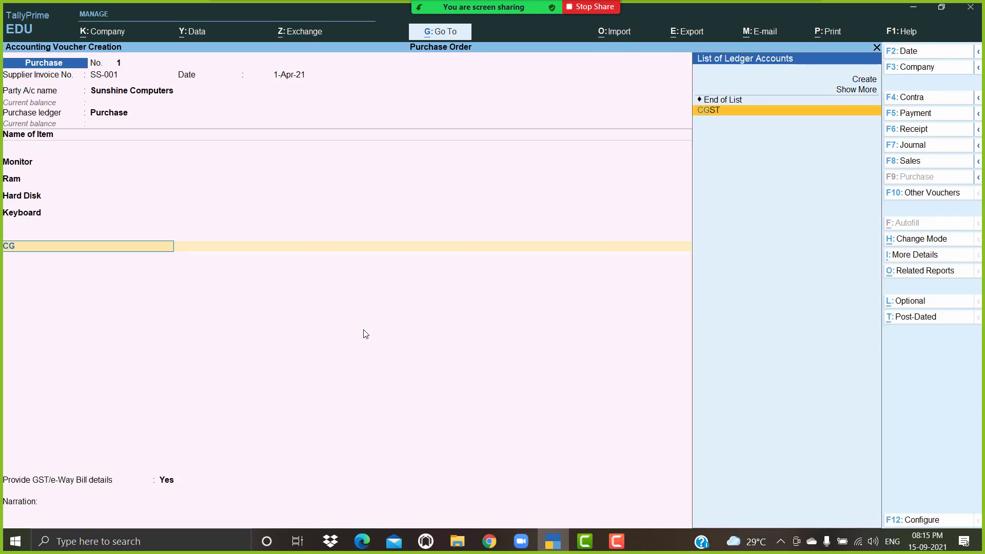
{"action": "key", "text": "Return"}
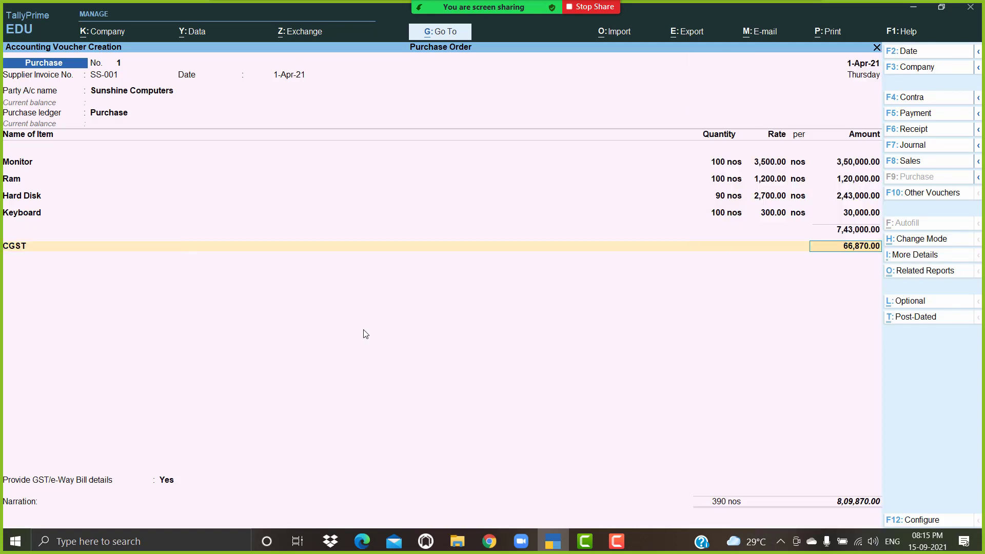
{"action": "key", "text": "Return"}
{"action": "type", "text": "SG"}
{"action": "key", "text": "Return"}
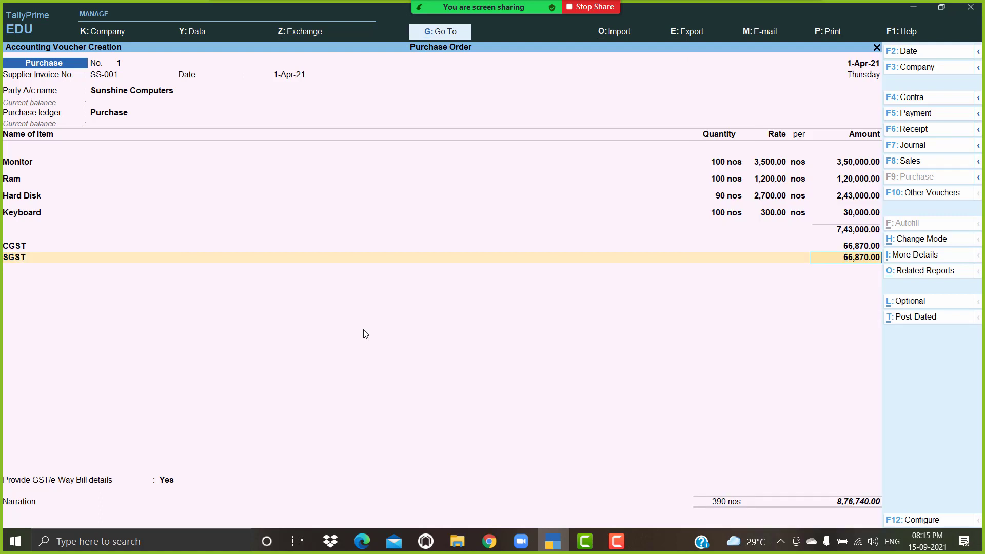
{"action": "key", "text": "Return"}
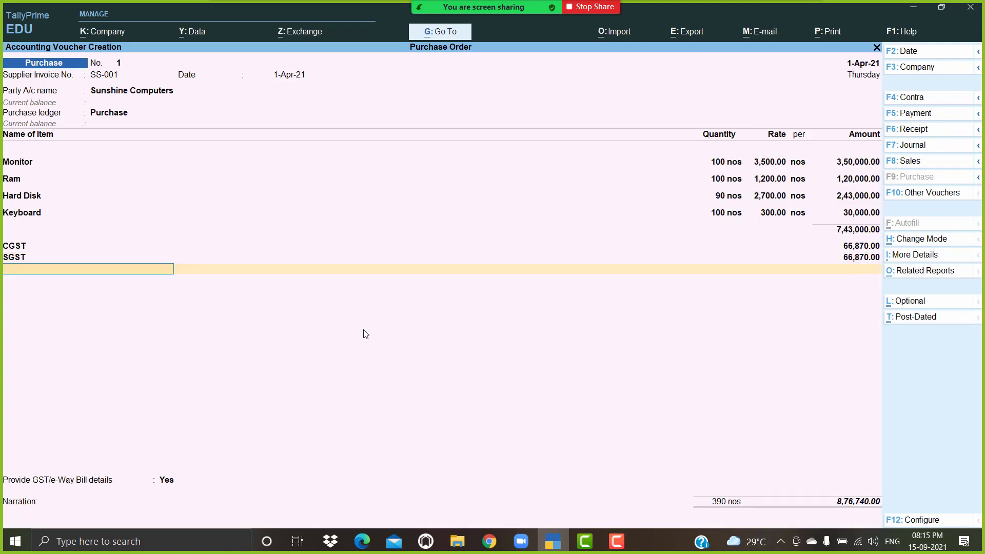
End the ledger list, set Provide GST/e-Way Bill details to No, and save the Purchase voucher without a narration.
{"action": "key", "text": "Return"}
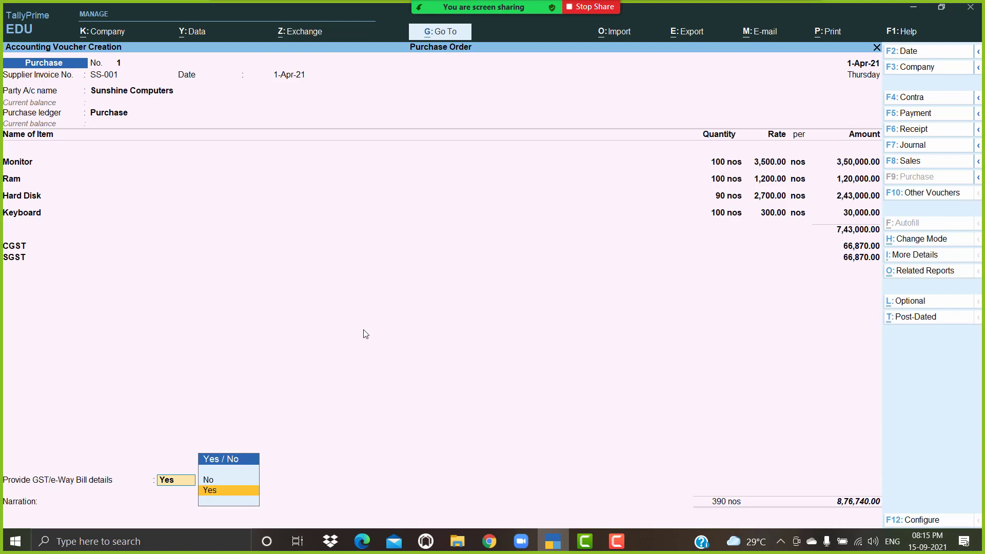
{"action": "key", "text": "Down"}
{"action": "key", "text": "Return"}
{"action": "key", "text": "Return"}
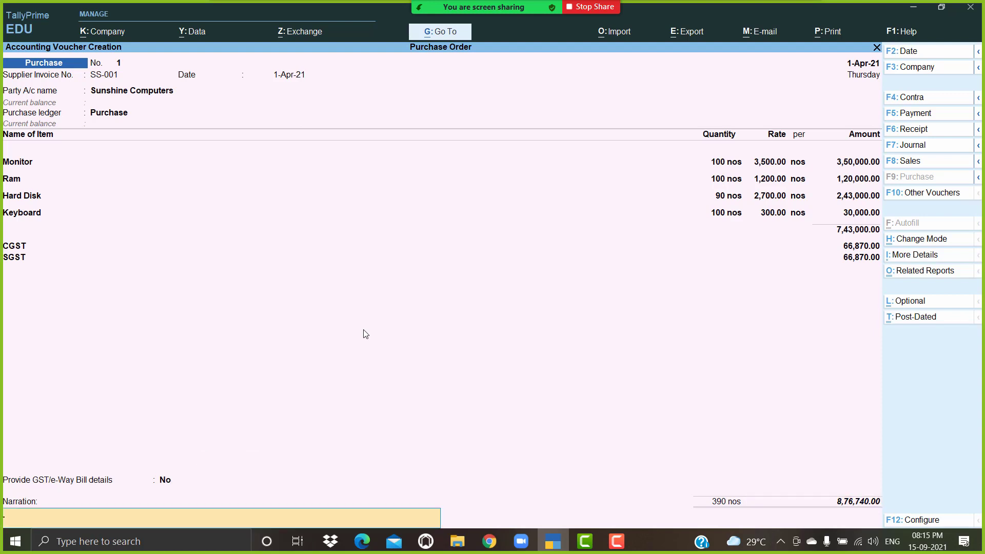
{"action": "key", "text": "Return"}
{"action": "key", "text": "n"}
{"action": "key", "text": "Return"}
{"action": "key", "text": "y"}
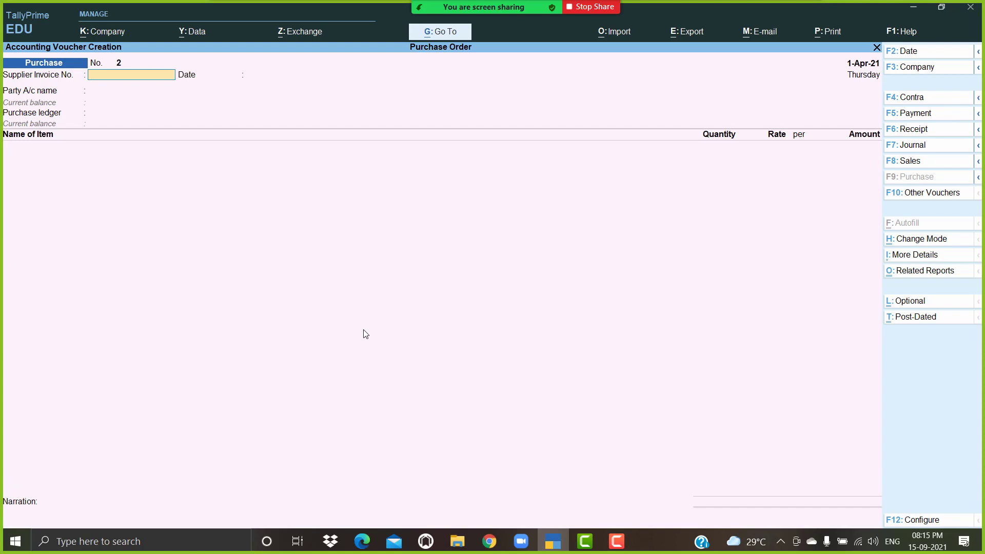
Switch voucher entry to the Debit Note voucher type.
{"action": "left_click", "coordinate": [945, 197]}
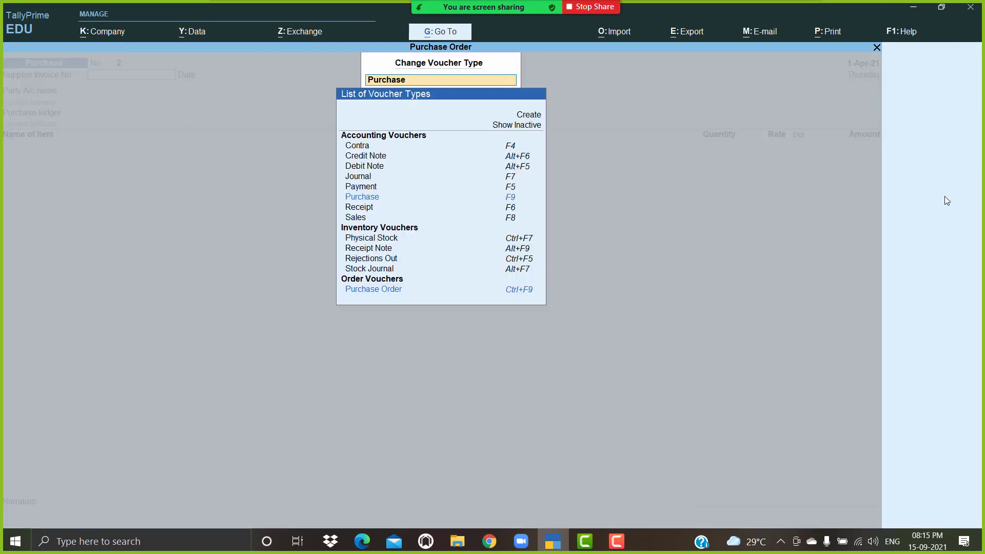
{"action": "key", "text": "Down"}
{"action": "key", "text": "Up"}
{"action": "key", "text": "Up"}
{"action": "key", "text": "Up"}
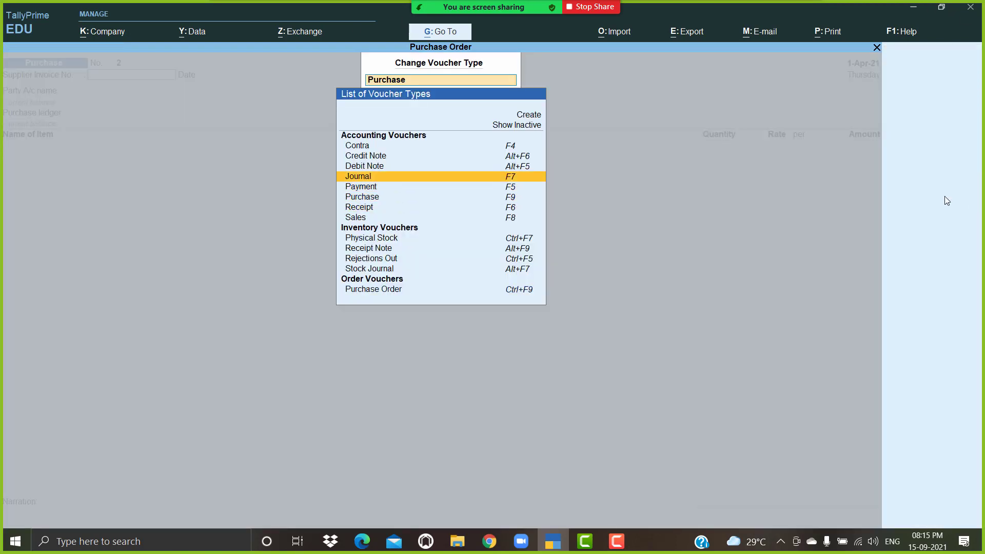
{"action": "key", "text": "Up"}
{"action": "key", "text": "Return"}
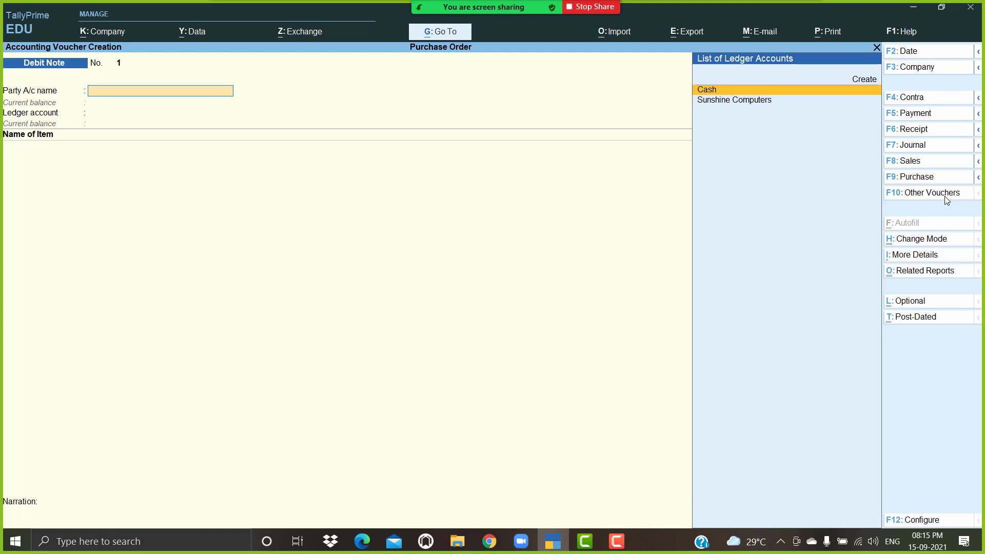
Set Sunshine Computers as the Debit Note party with Andhra Pradesh as place of supply, and Purchase as the ledger account.
{"action": "key", "text": "Down"}
{"action": "key", "text": "Return"}
{"action": "key", "text": "Return"}
{"action": "key", "text": "Return"}
{"action": "key", "text": "Return"}
{"action": "key", "text": "Return"}
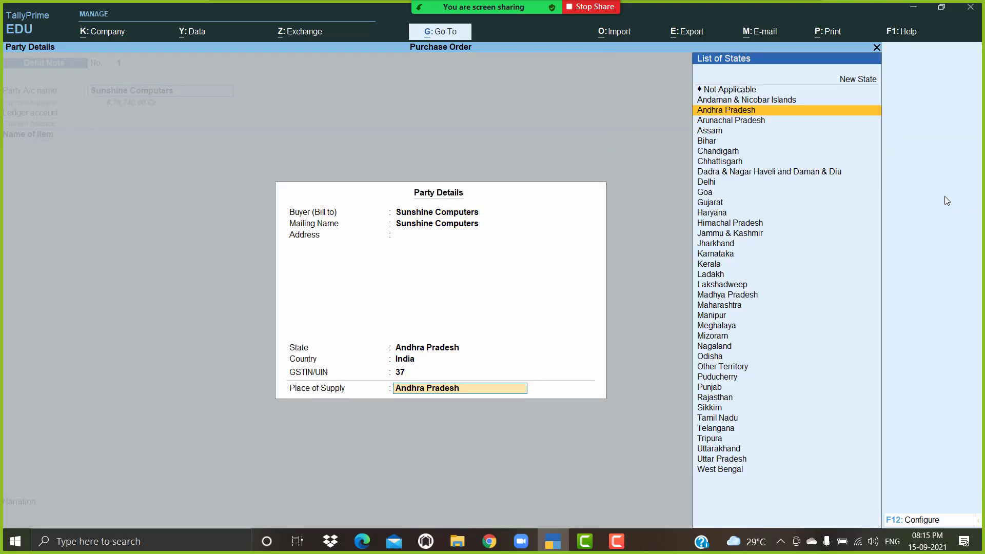
{"action": "key", "text": "Return"}
{"action": "key", "text": "Return"}
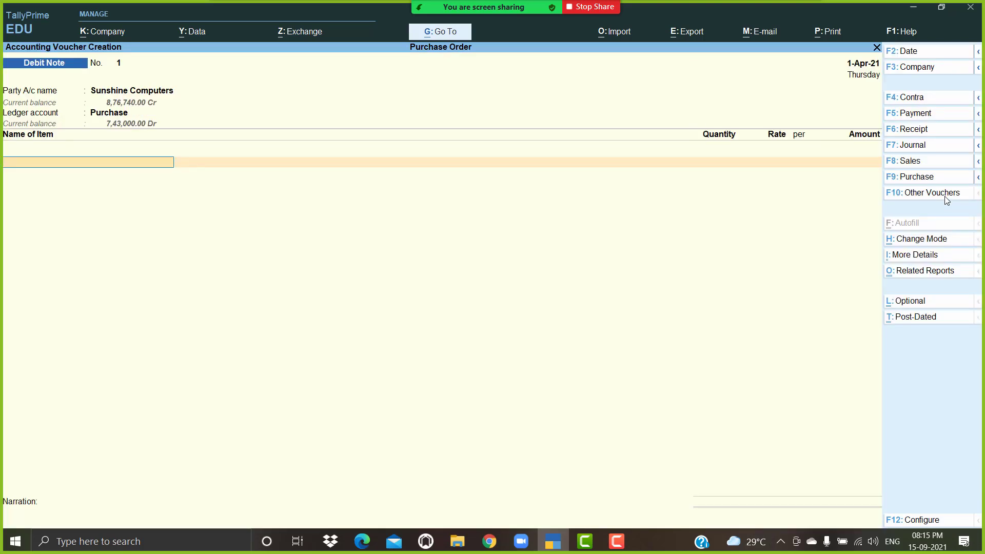
Add Keyboard to the Debit Note with tracking number Not Applicable, 20 nos at 300 each.
{"action": "type", "text": "k"}
{"action": "key", "text": "Return"}
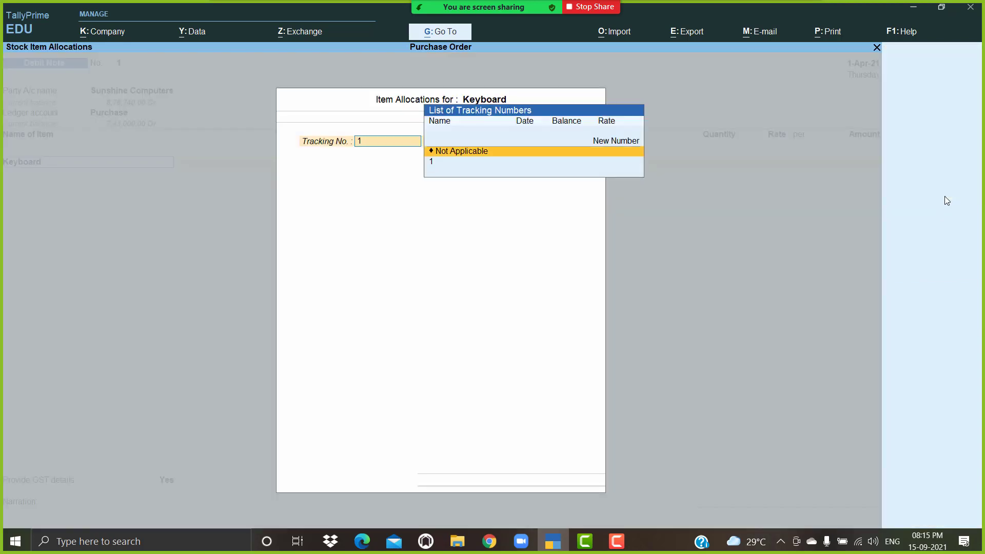
{"action": "key", "text": "Return"}
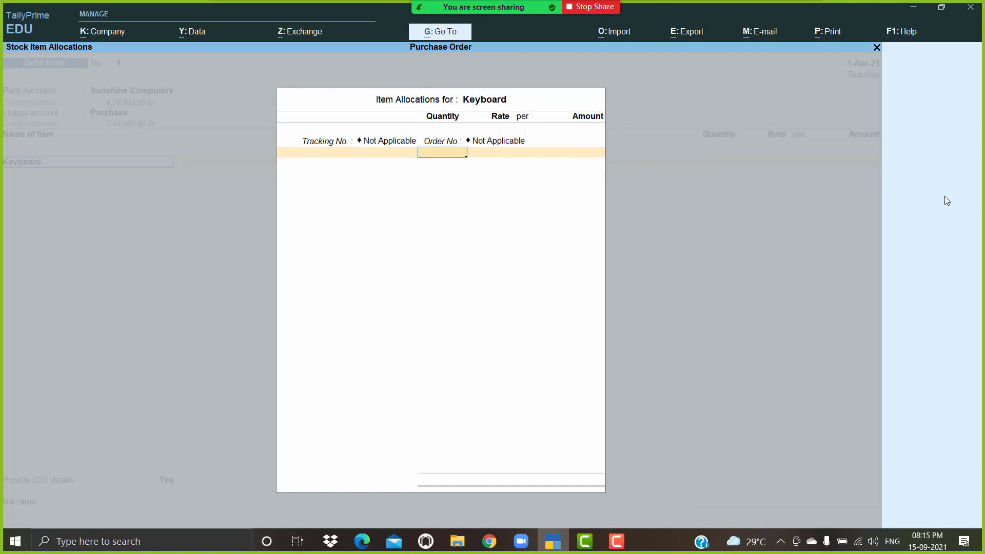
{"action": "type", "text": "20"}
{"action": "key", "text": "Return"}
{"action": "key", "text": "Return"}
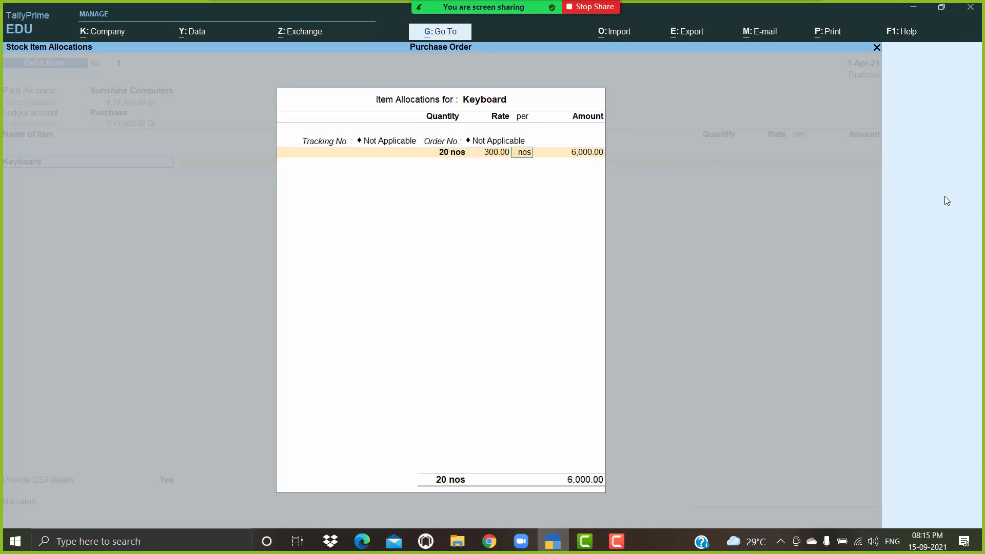
{"action": "key", "text": "Return"}
{"action": "key", "text": "Return"}
{"action": "key", "text": "Return"}
{"action": "key", "text": "Return"}
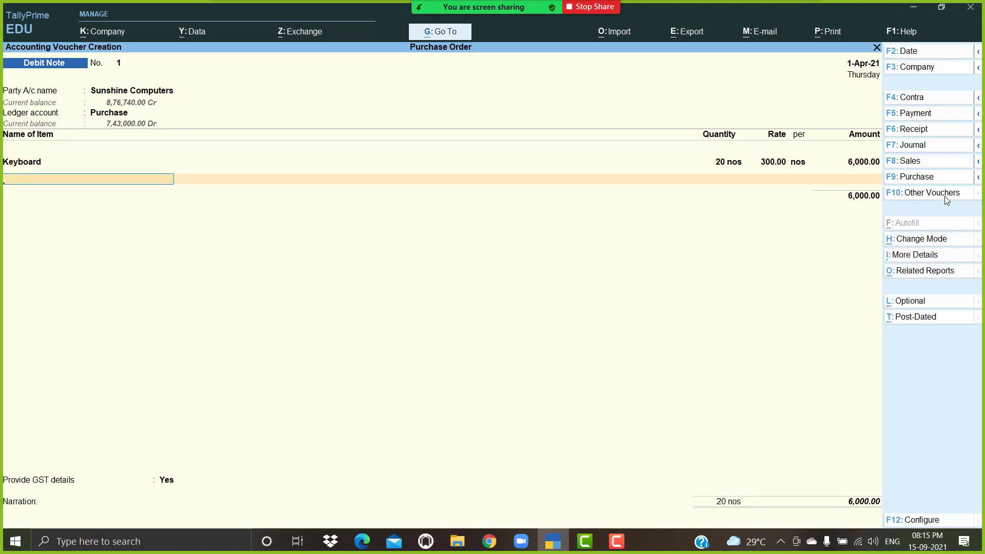
End the item list and add the CGST and SGST ledgers to the Debit Note with their calculated amounts.
{"action": "key", "text": "Return"}
{"action": "type", "text": "cg"}
{"action": "key", "text": "Return"}
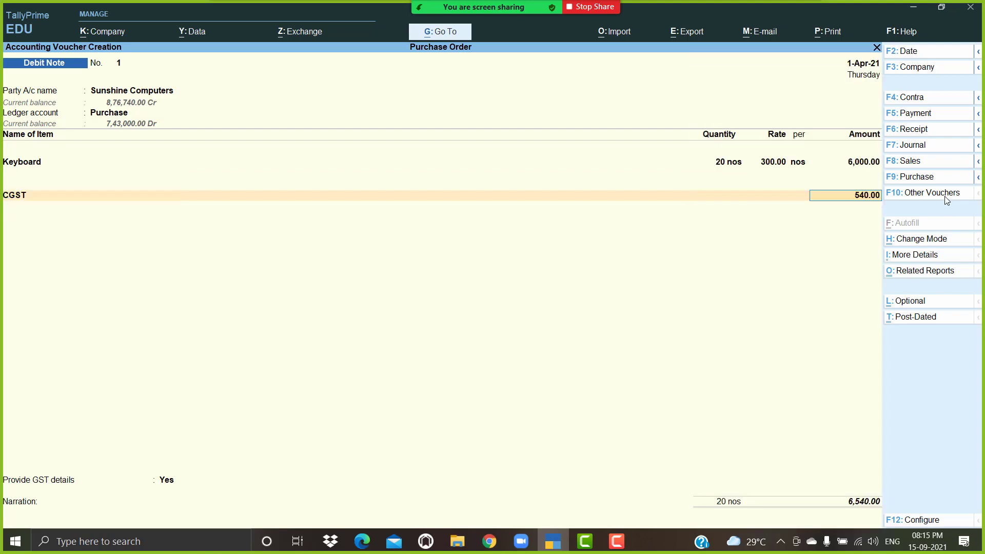
{"action": "key", "text": "Return"}
{"action": "type", "text": "s"}
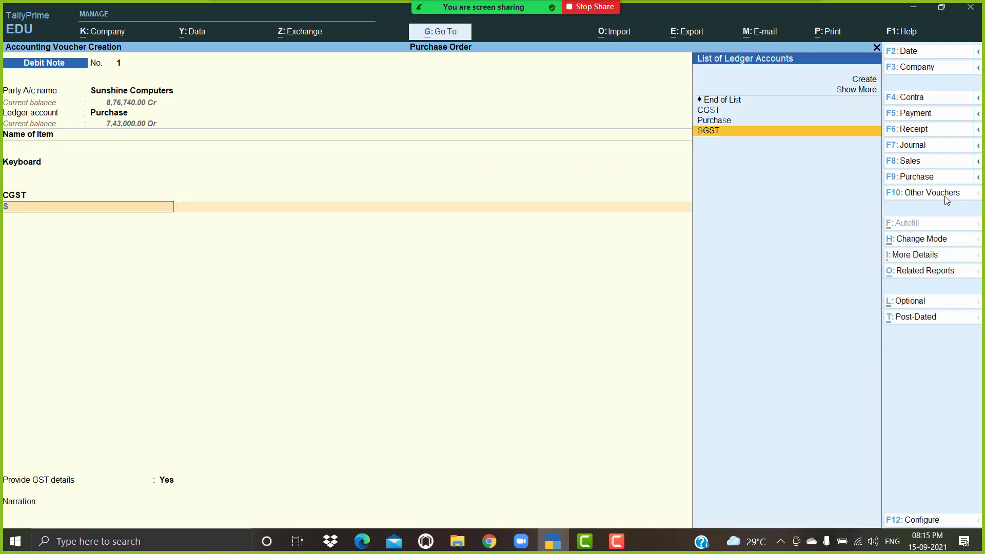
{"action": "key", "text": "Return"}
{"action": "key", "text": "Return"}
Set Provide GST details to No and save the Debit Note without a narration.
{"action": "key", "text": "Return"}
{"action": "key", "text": "Up"}
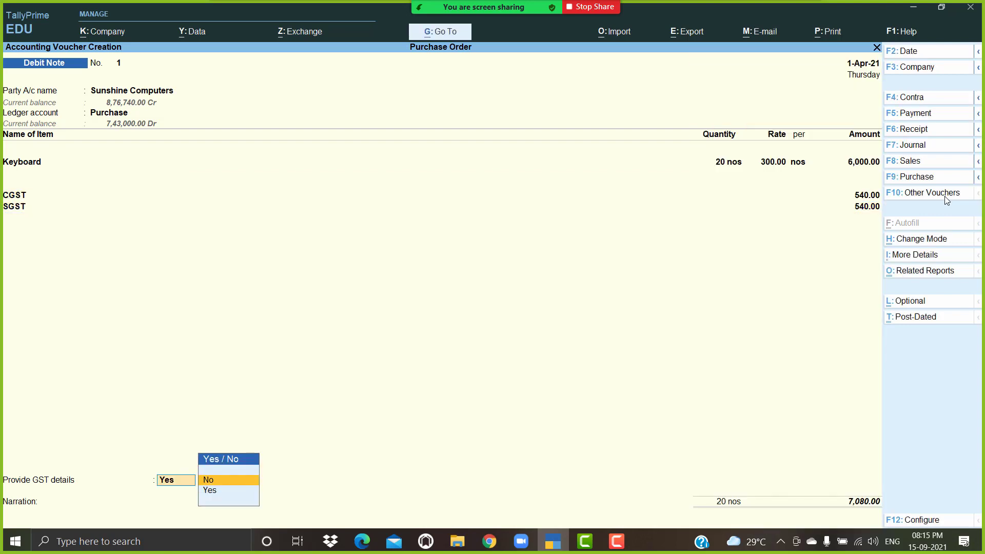
{"action": "key", "text": "Return"}
{"action": "key", "text": "Return"}
{"action": "key", "text": "Return"}
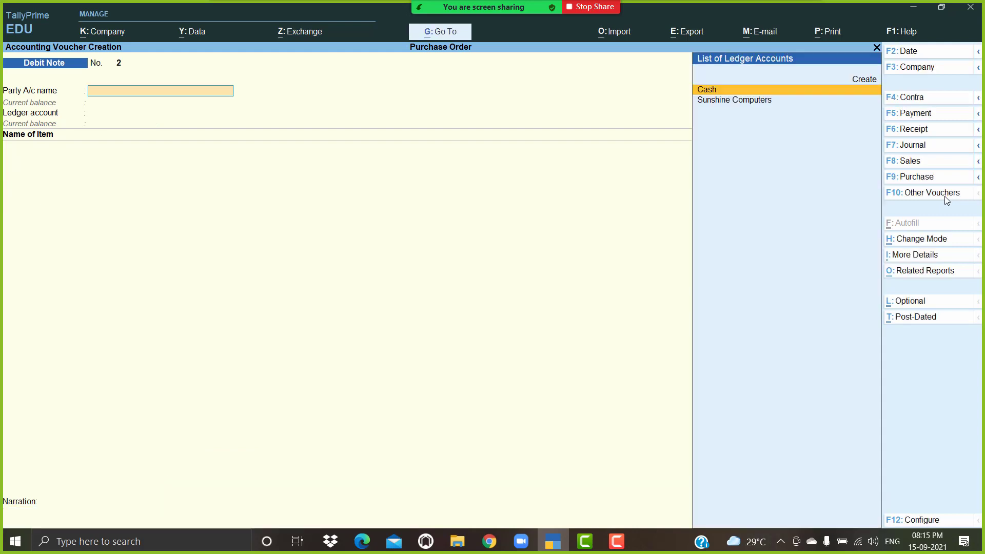
Leave voucher entry and review the closing quantity, rate and value of each item in the Stock Summary.
{"action": "key", "text": "Escape"}
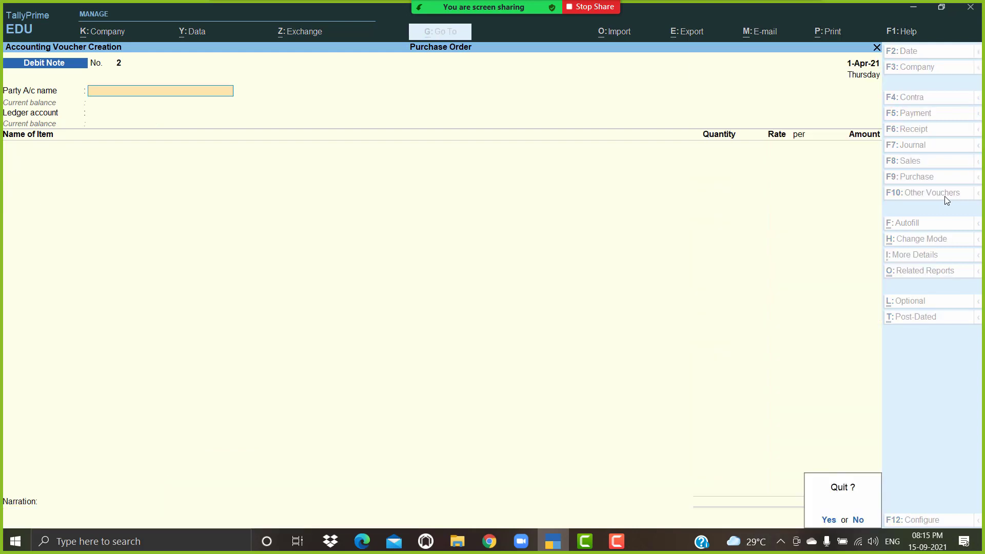
{"action": "key", "text": "Return"}
{"action": "key", "text": "Down"}
{"action": "key", "text": "Down"}
{"action": "key", "text": "Down"}
{"action": "key", "text": "Down"}
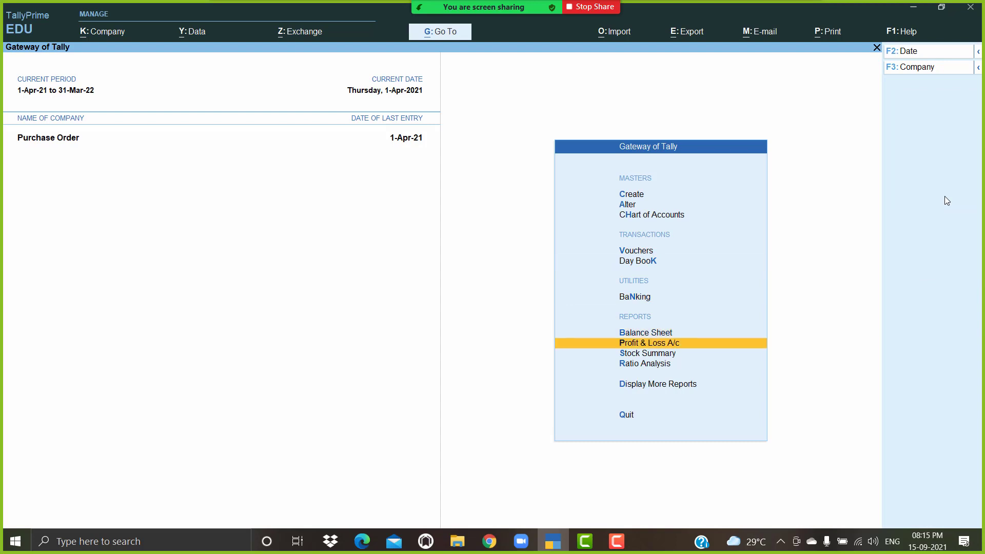
{"action": "key", "text": "Down"}
{"action": "key", "text": "Return"}
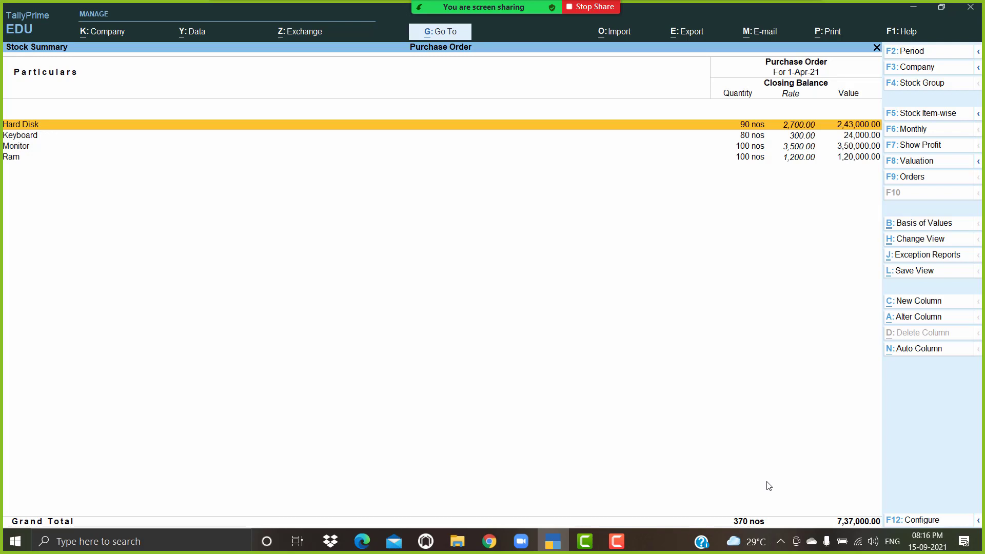
{"action": "key", "text": "Escape"}
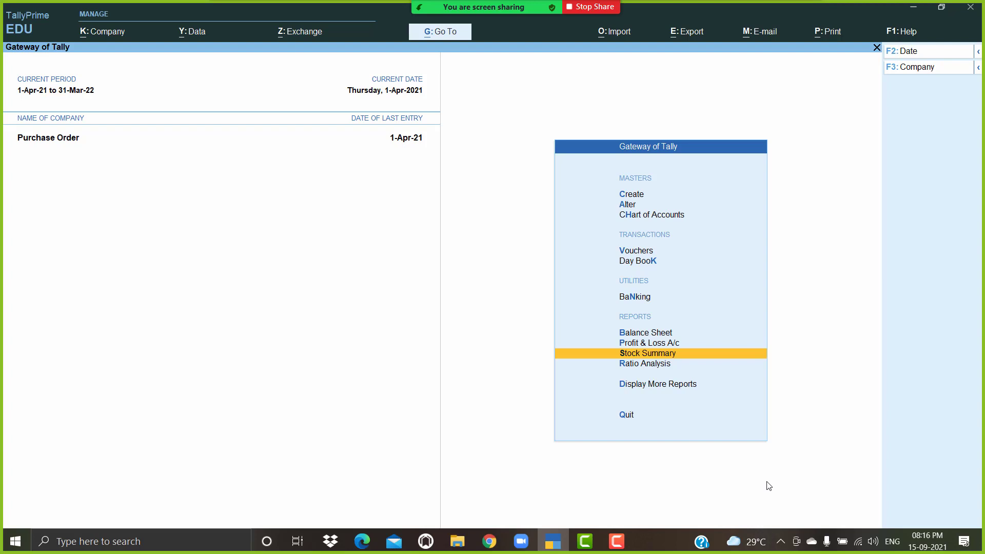
Show the inactive voucher types in voucher entry and examine the Sales Order, Delivery Note, Rejections In and Credit Note entries.
{"action": "key", "text": "v"}
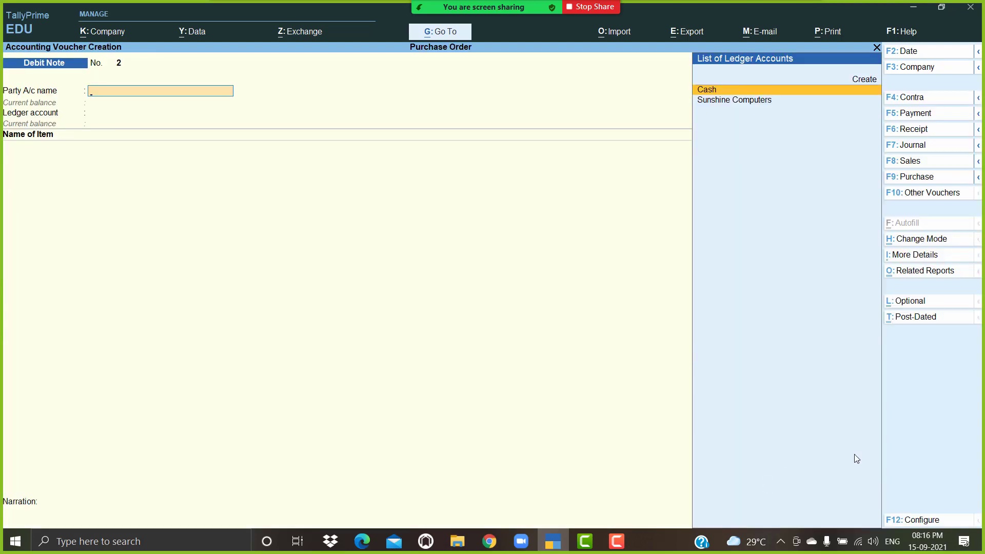
{"action": "left_click", "coordinate": [929, 194]}
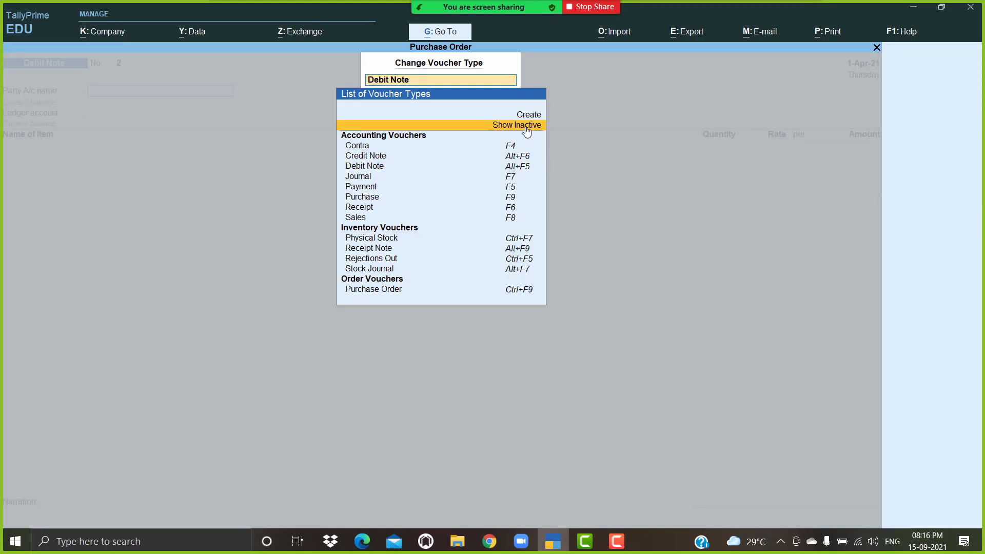
{"action": "left_click", "coordinate": [527, 128]}
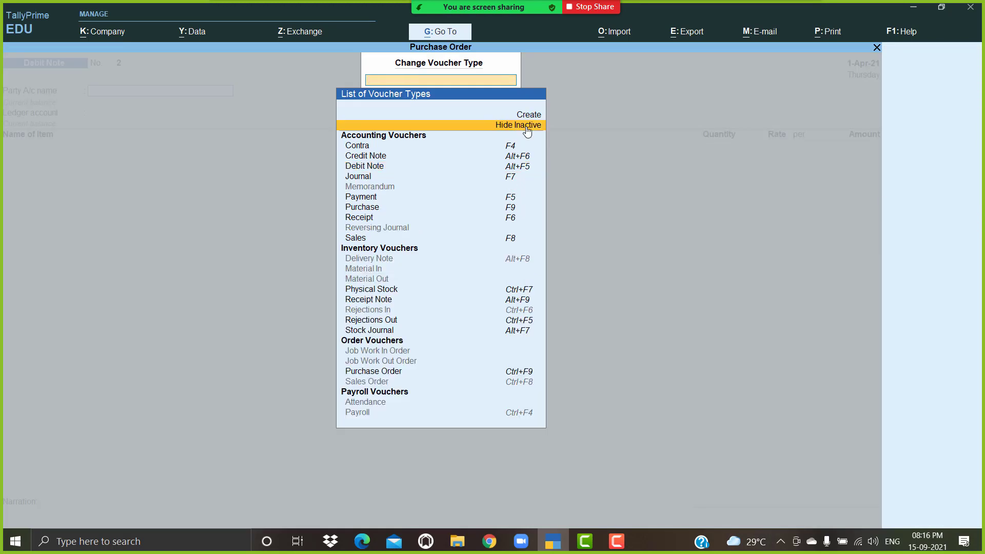
{"action": "left_click", "coordinate": [370, 384]}
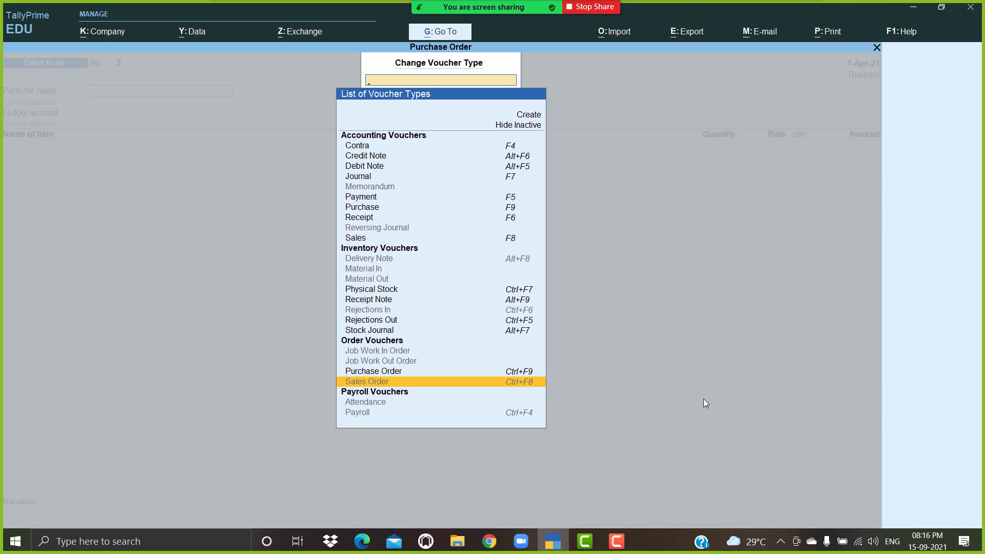
{"action": "left_click", "coordinate": [375, 261]}
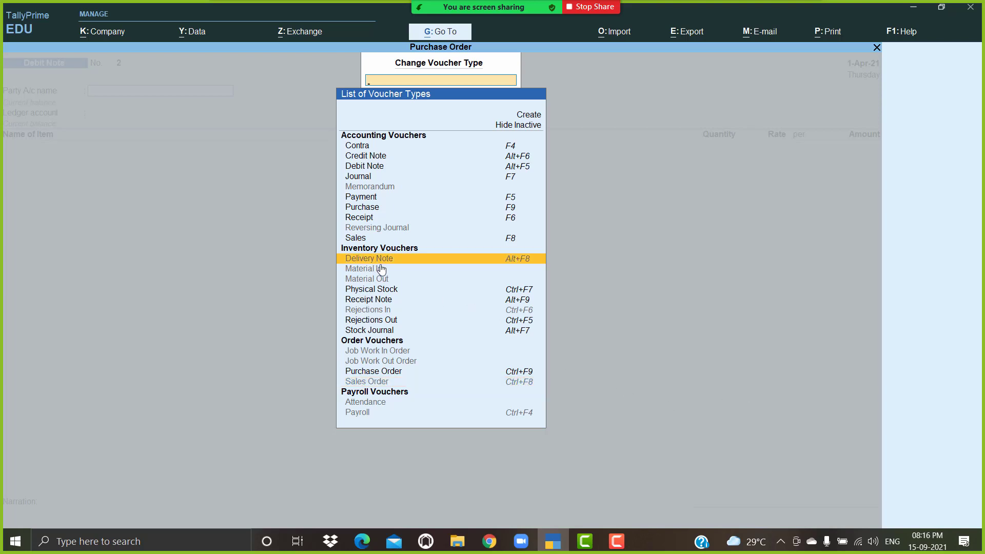
{"action": "left_click", "coordinate": [390, 312]}
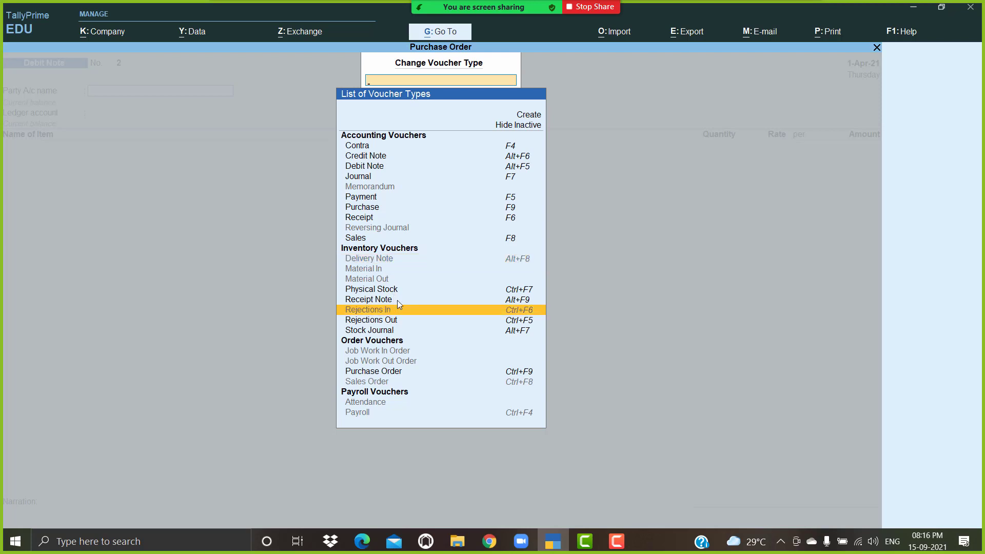
{"action": "left_click", "coordinate": [370, 157]}
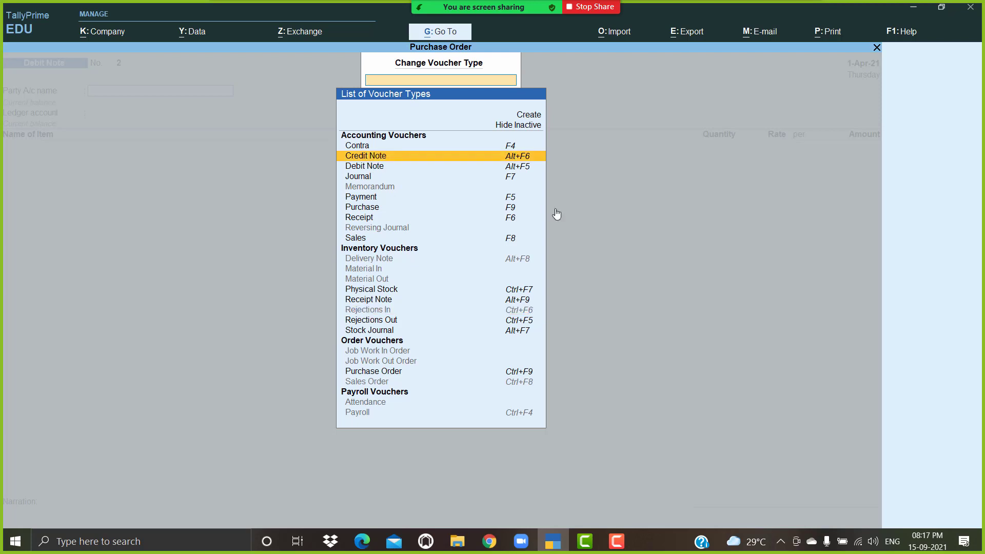